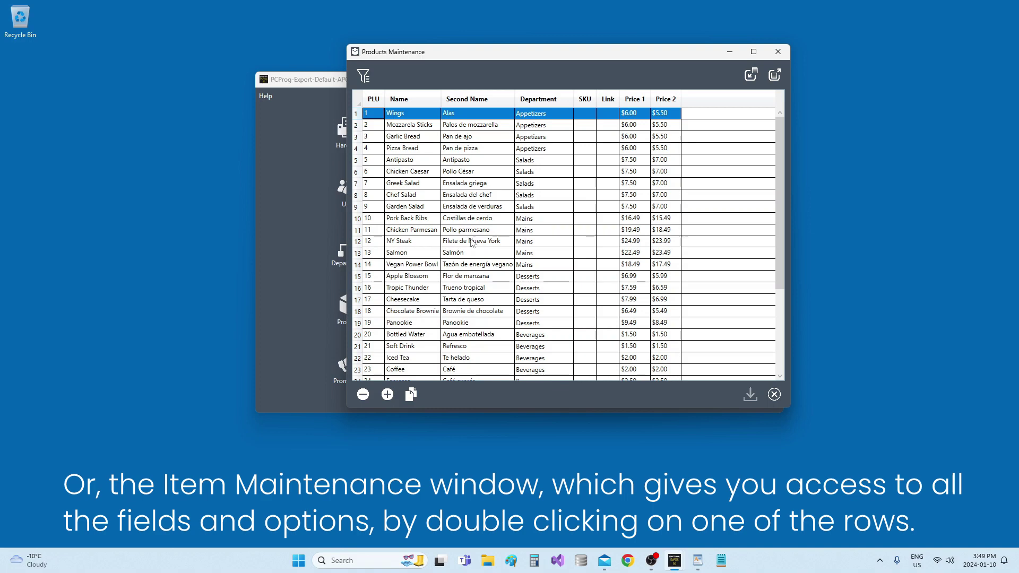
# - Open the Chef Salad product in the Items Maintenance window to view its full details and close that window
pyautogui.doubleClick(417, 195)
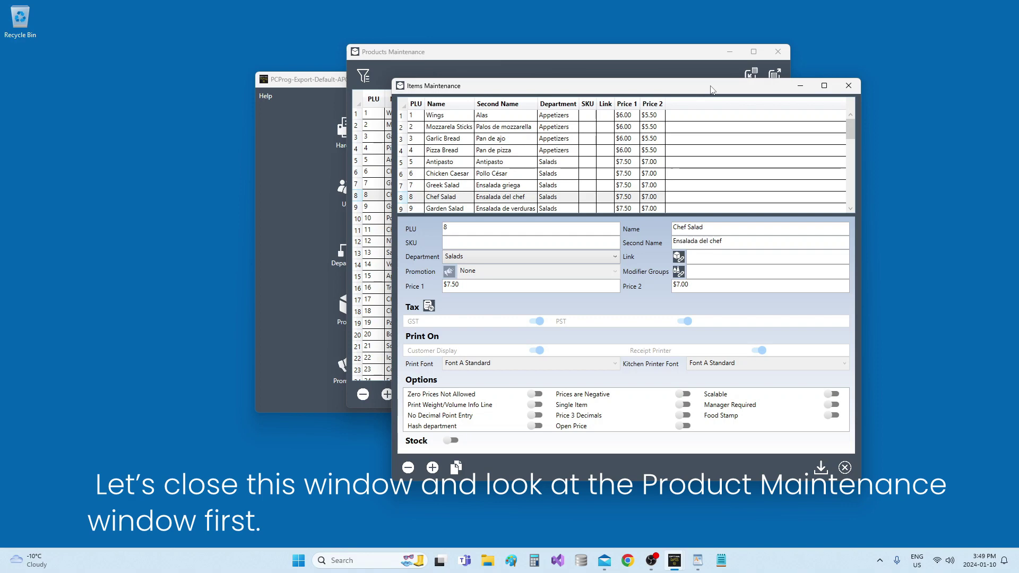
pyautogui.click(848, 85)
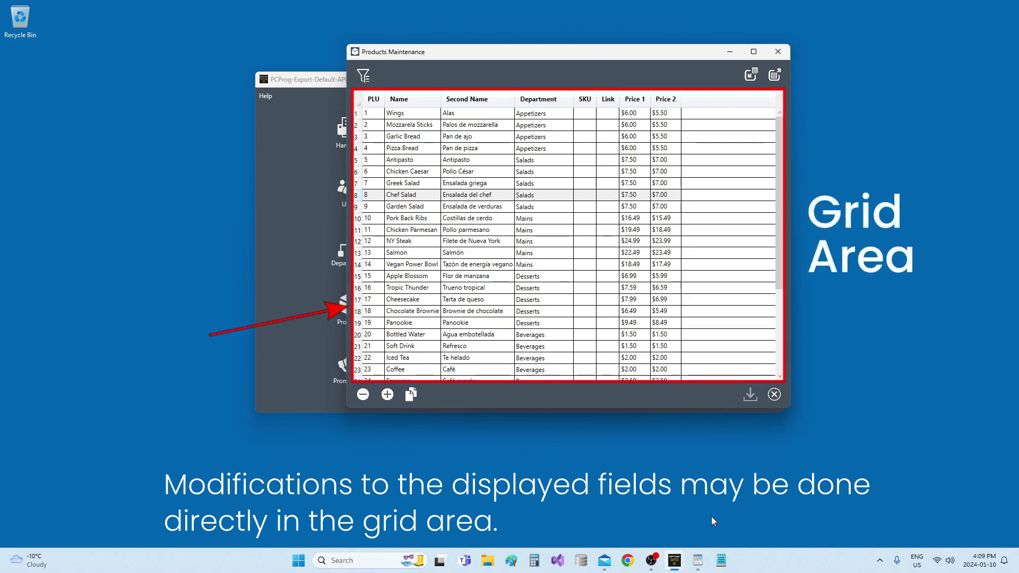
# - Select the Chef Salad's second name and move row by row up to Antipasto and down to Pork Back Ribs
pyautogui.click(488, 195)
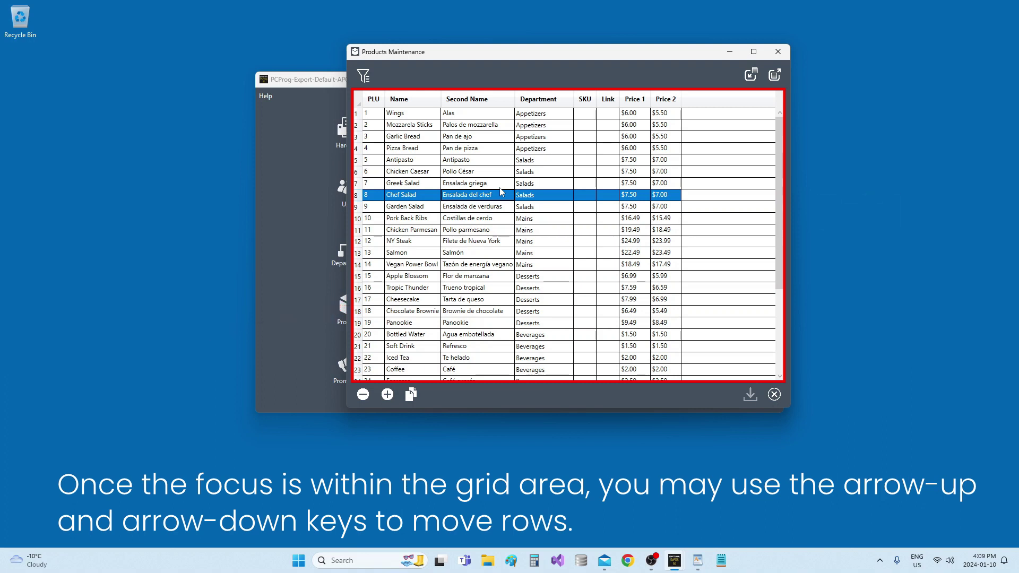
pyautogui.press('Up')
pyautogui.press('Up')
pyautogui.press('Up')
pyautogui.press('Down')
pyautogui.press('Down')
pyautogui.press('Down')
pyautogui.press('Down')
pyautogui.press('Down')
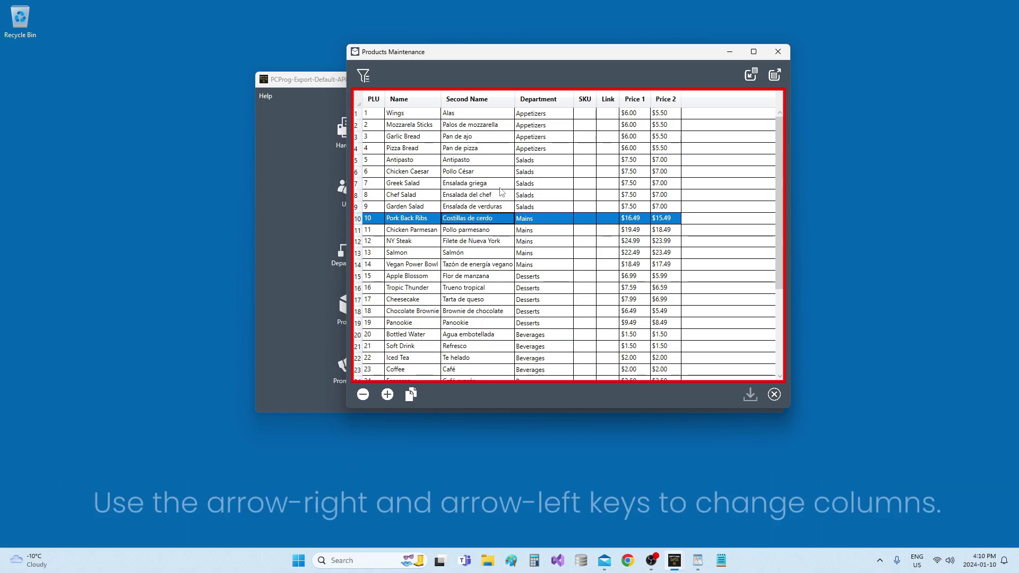
# - Move across the columns of the Pork Back Ribs row and return to its Name cell
pyautogui.press('Right')
pyautogui.press('Right')
pyautogui.press('Right')
pyautogui.press('Left')
pyautogui.press('Left')
pyautogui.press('Left')
pyautogui.press('Left')
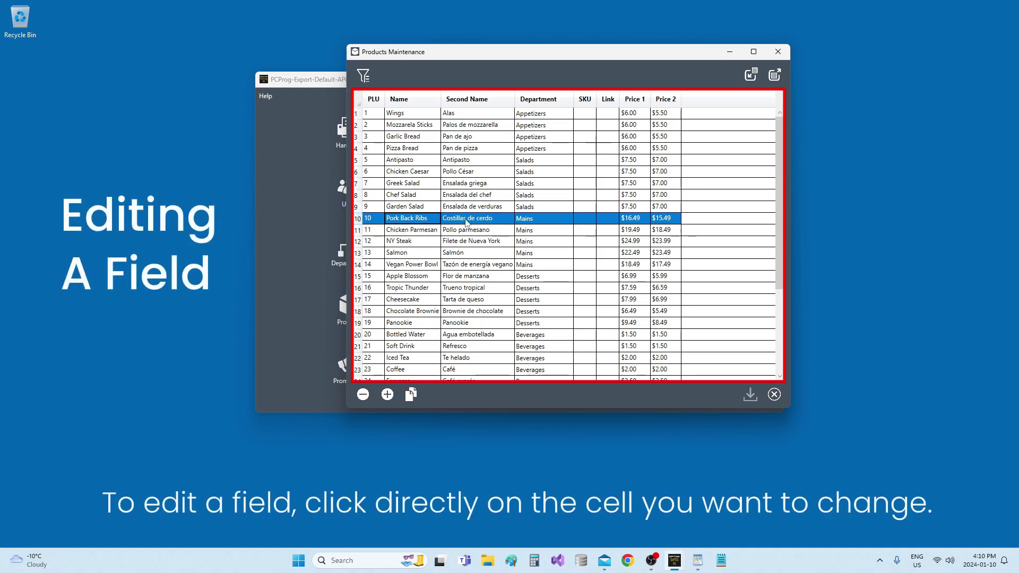
# - Insert extra "h" letters within the word Thunder in the Tropic Thunder name and delete them again
pyautogui.click(425, 291)
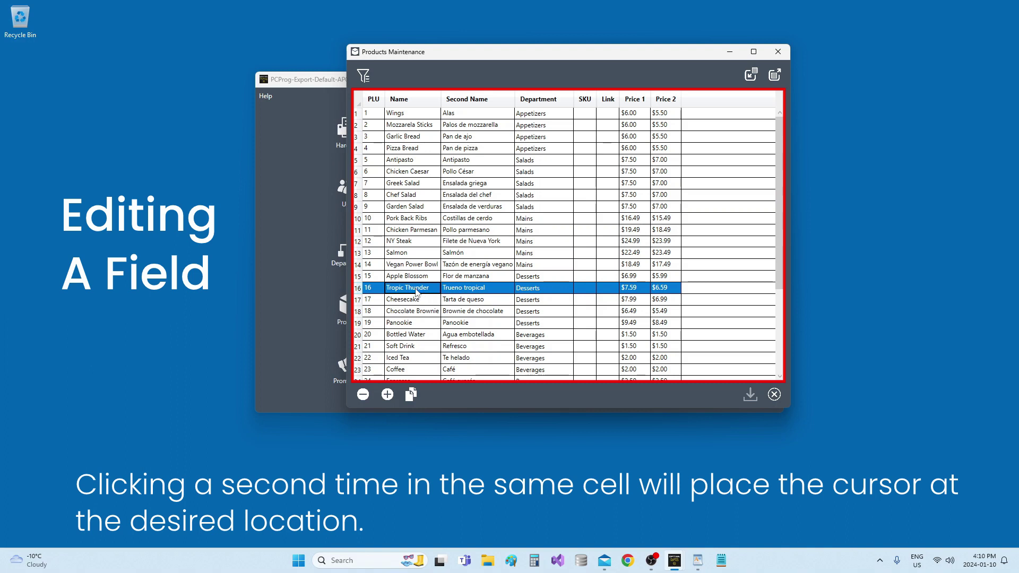
pyautogui.click(416, 291)
pyautogui.write('hhhh')
pyautogui.press('BackSpace')
pyautogui.press('BackSpace')
pyautogui.press('BackSpace')
pyautogui.press('BackSpace')
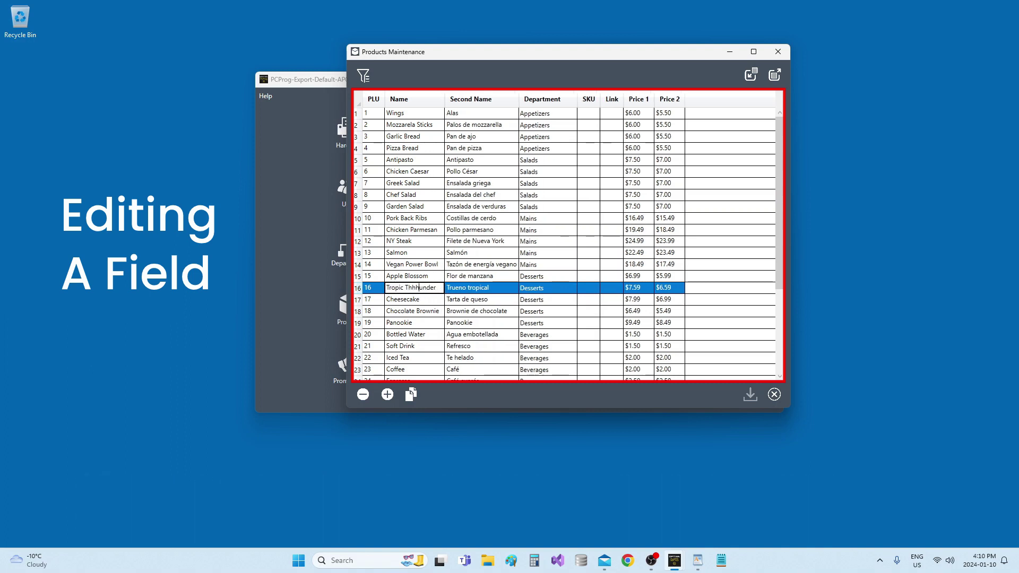
# - Replace the Cheesecake product name with "Truffles" and undo that change
pyautogui.click(423, 301)
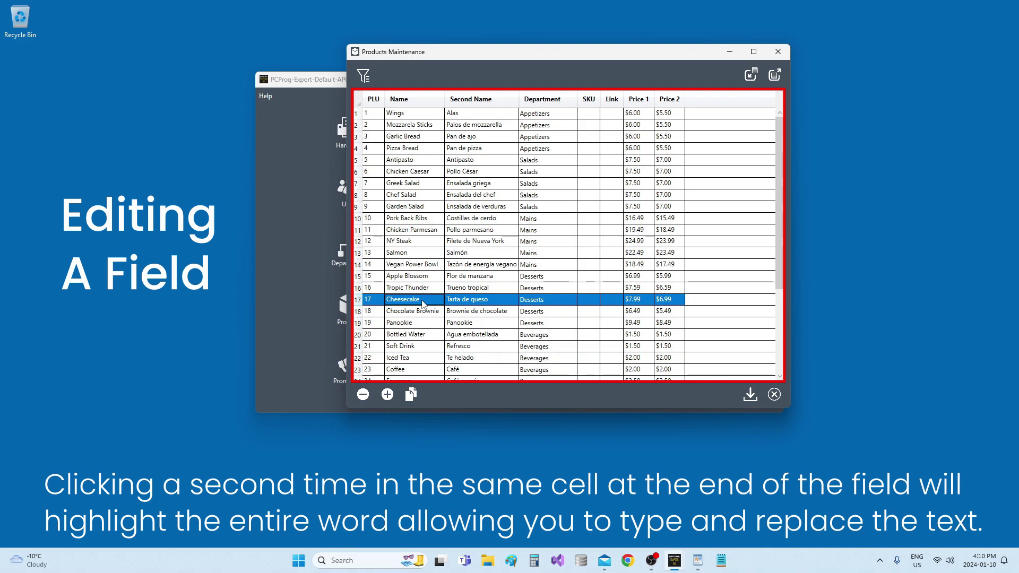
pyautogui.click(423, 301)
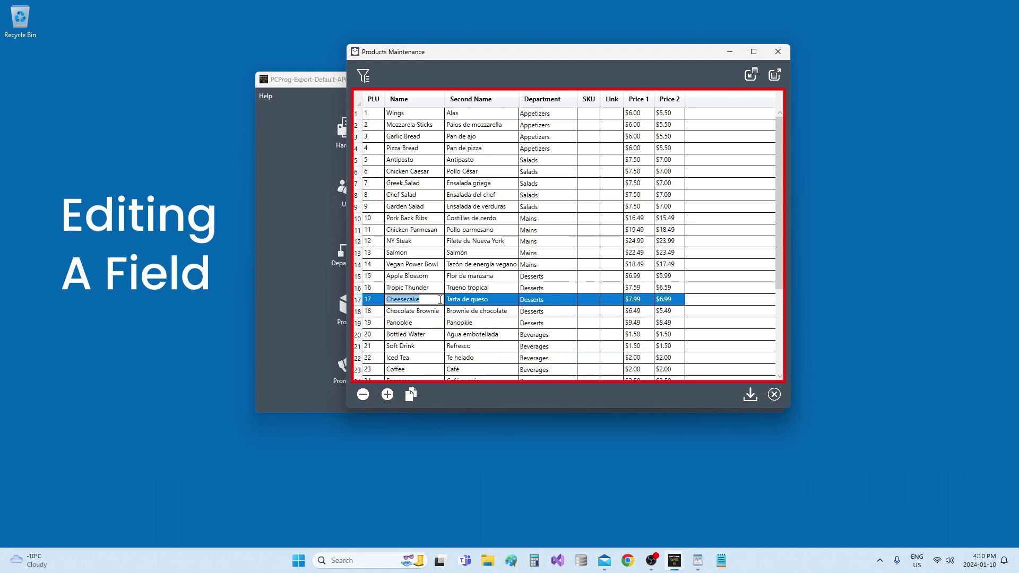
pyautogui.write('Truffles')
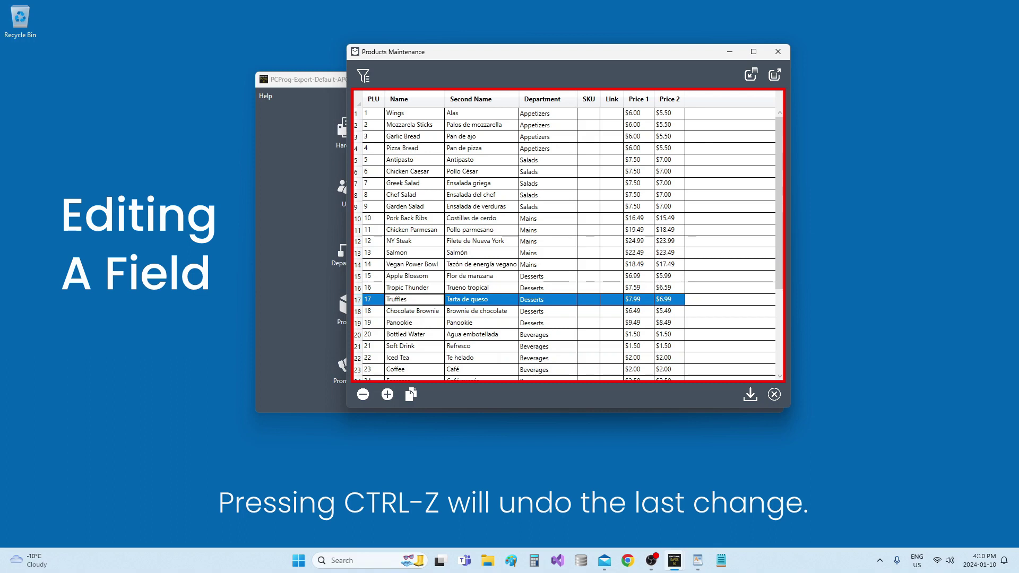
pyautogui.hotkey('ctrl', 'z')
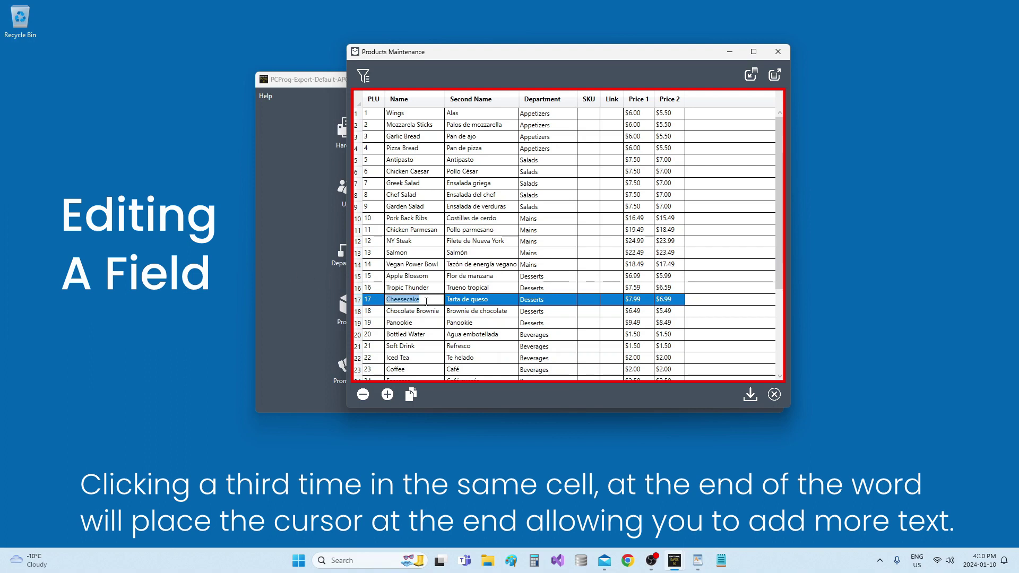
# - Append "ssss" to the end of the Cheesecake name and delete the added letters
pyautogui.click(434, 301)
pyautogui.write('ssss')
pyautogui.press('BackSpace')
pyautogui.press('BackSpace')
pyautogui.press('BackSpace')
pyautogui.press('BackSpace')
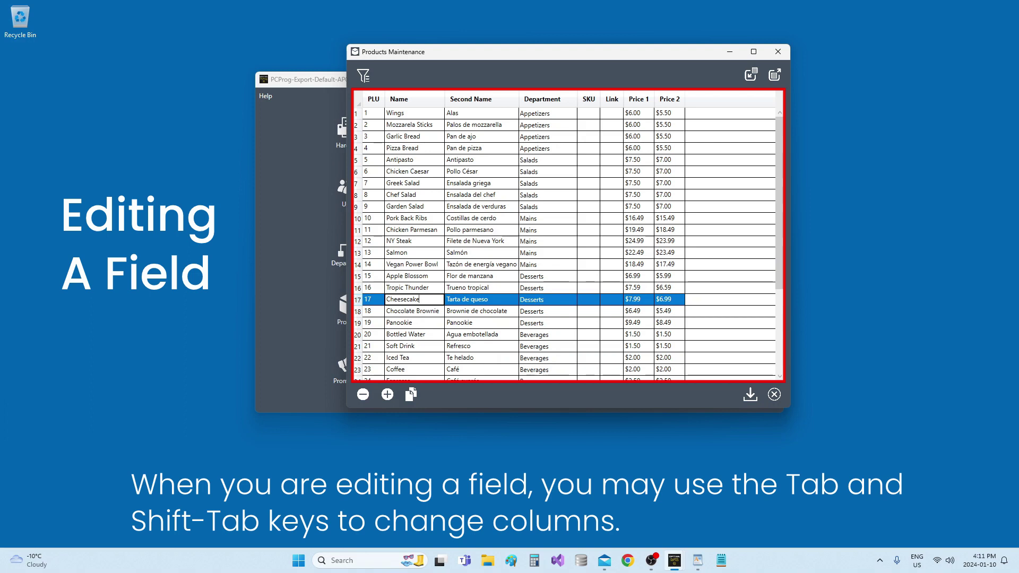
# - Move from the Cheesecake name to its Department cell and back, and advance down the Name column to Panookie
pyautogui.press('Tab')
pyautogui.press('Tab')
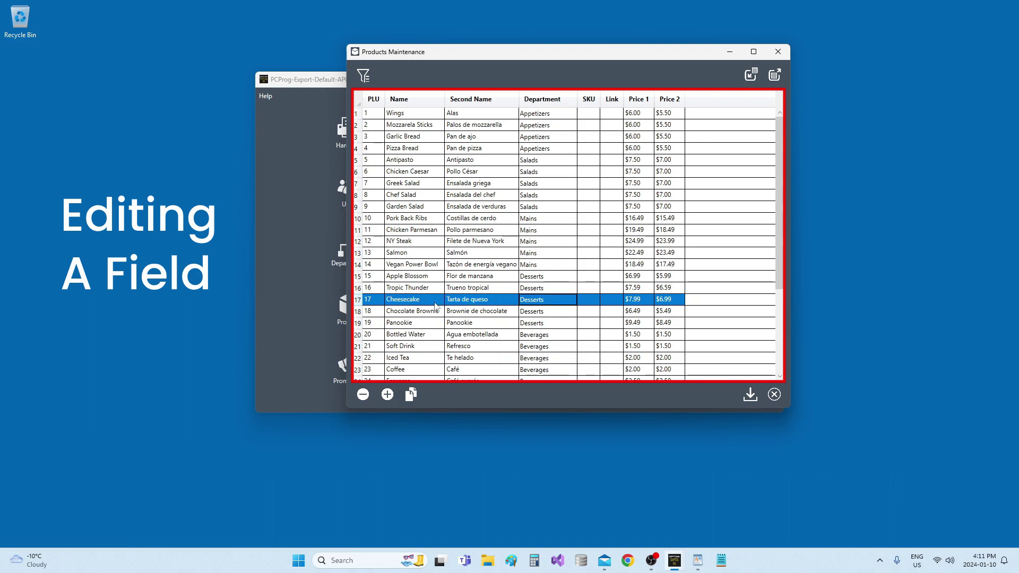
pyautogui.click(435, 303)
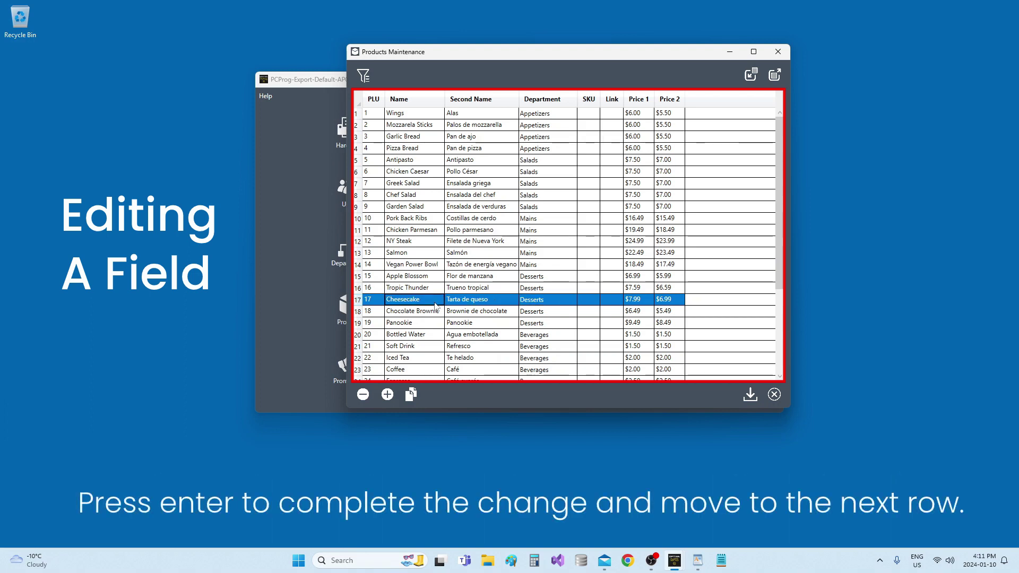
pyautogui.press('Return')
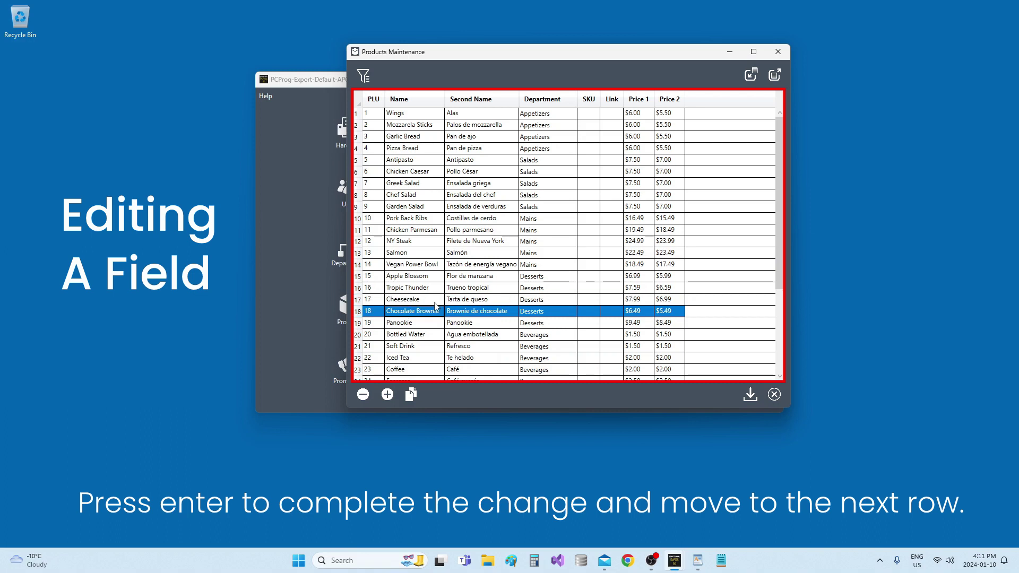
pyautogui.press('Return')
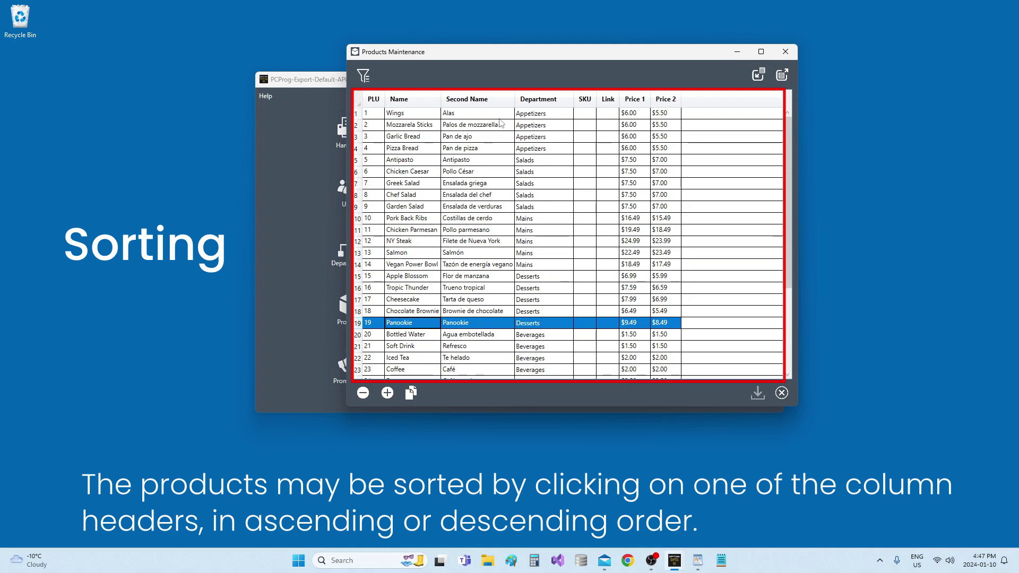
# - Sort the products by Second Name in ascending order and by Name in descending order
pyautogui.click(481, 101)
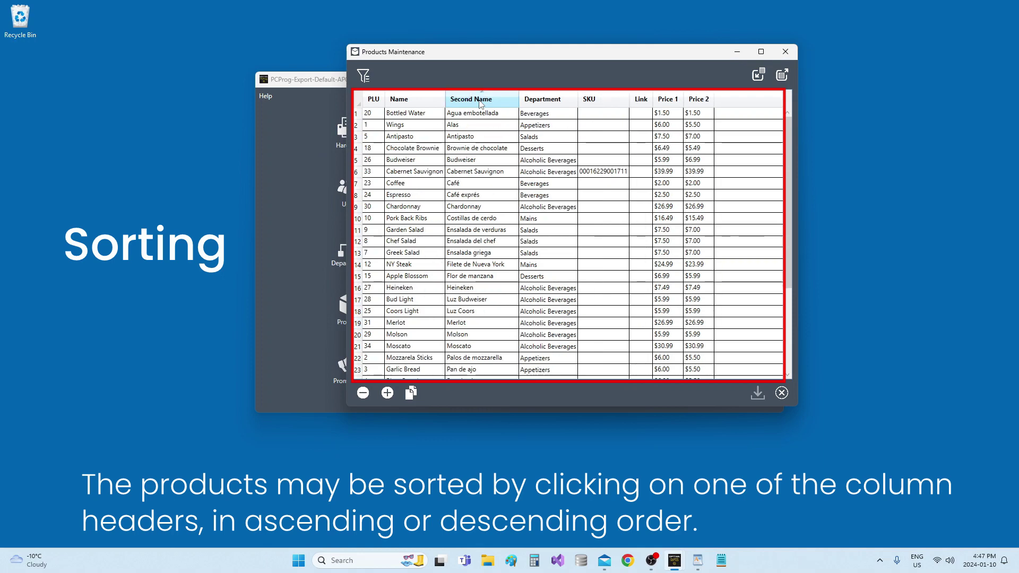
pyautogui.click(424, 106)
pyautogui.click(423, 106)
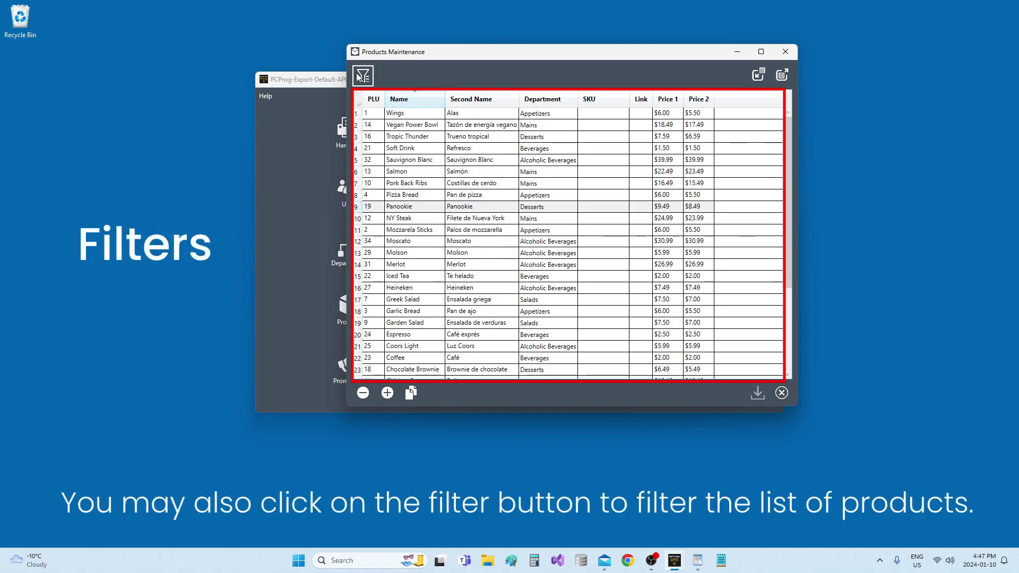
# - Show the column filters, filter the product names by "ap", and clear the Name filter
pyautogui.click(363, 76)
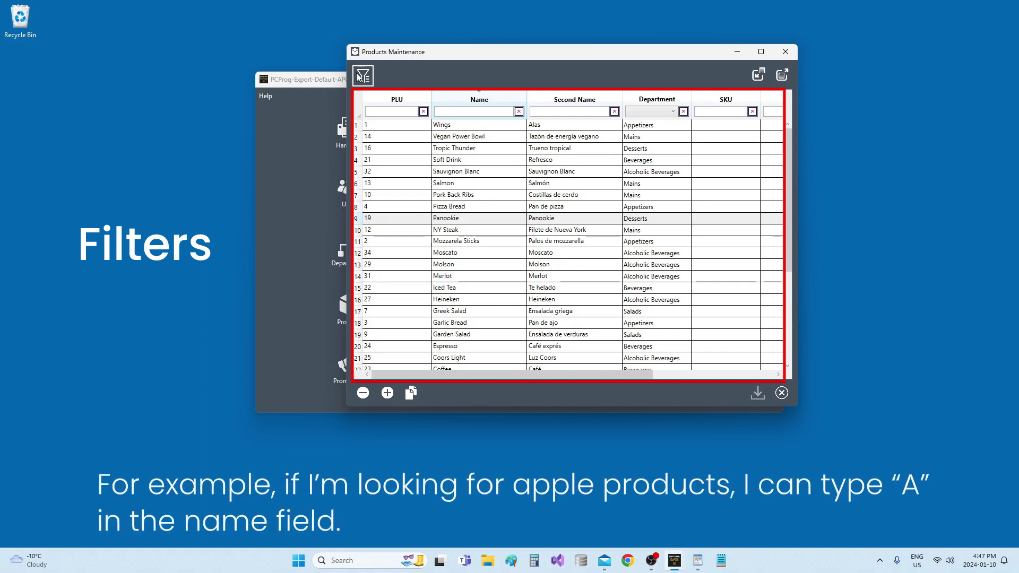
pyautogui.click(472, 111)
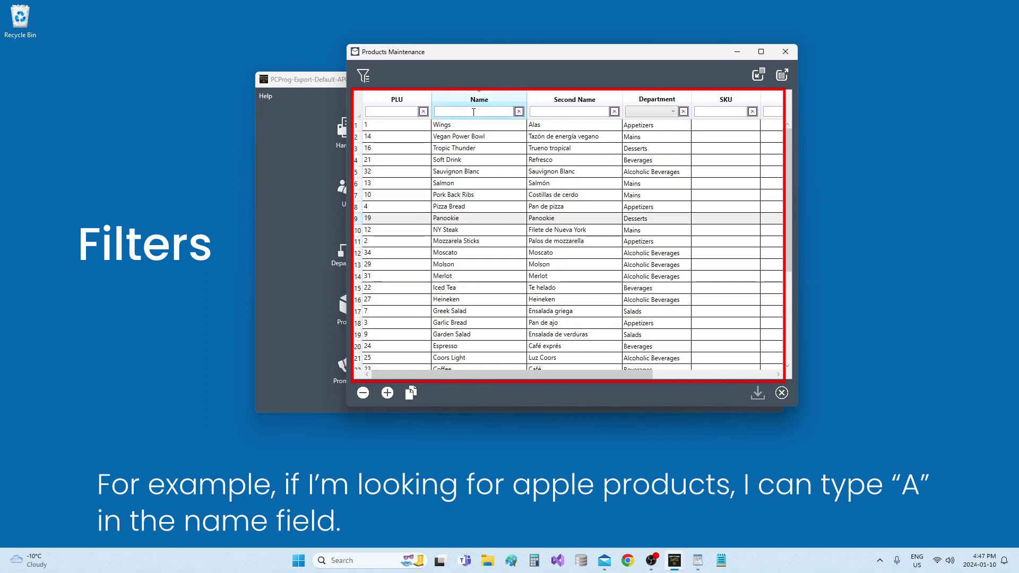
pyautogui.write('a')
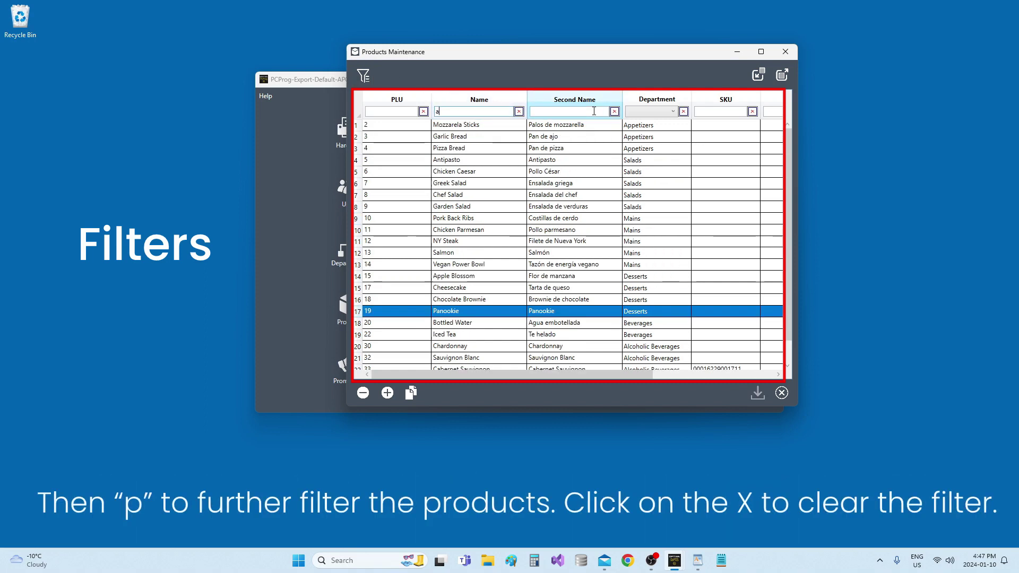
pyautogui.write('p')
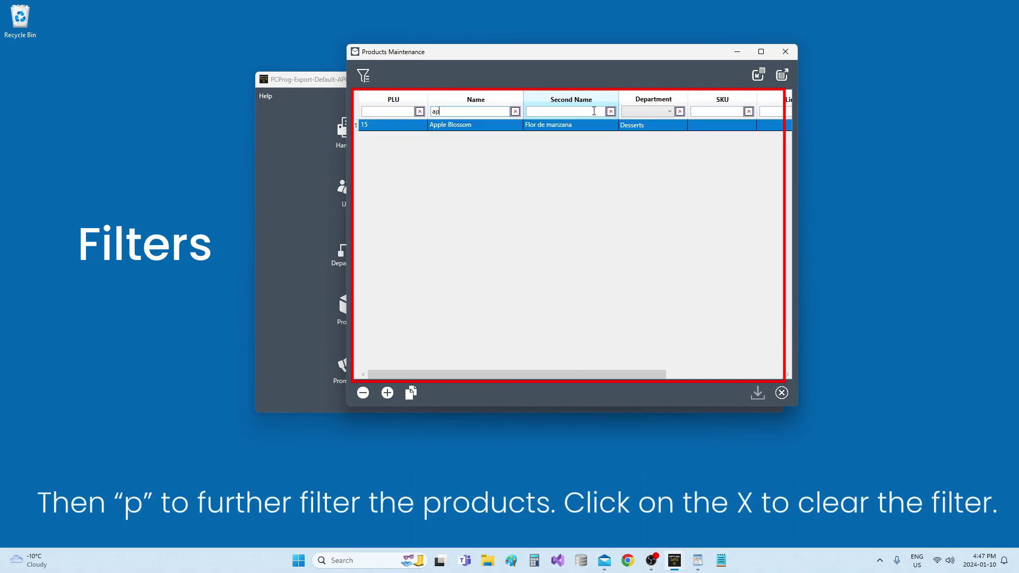
pyautogui.click(515, 112)
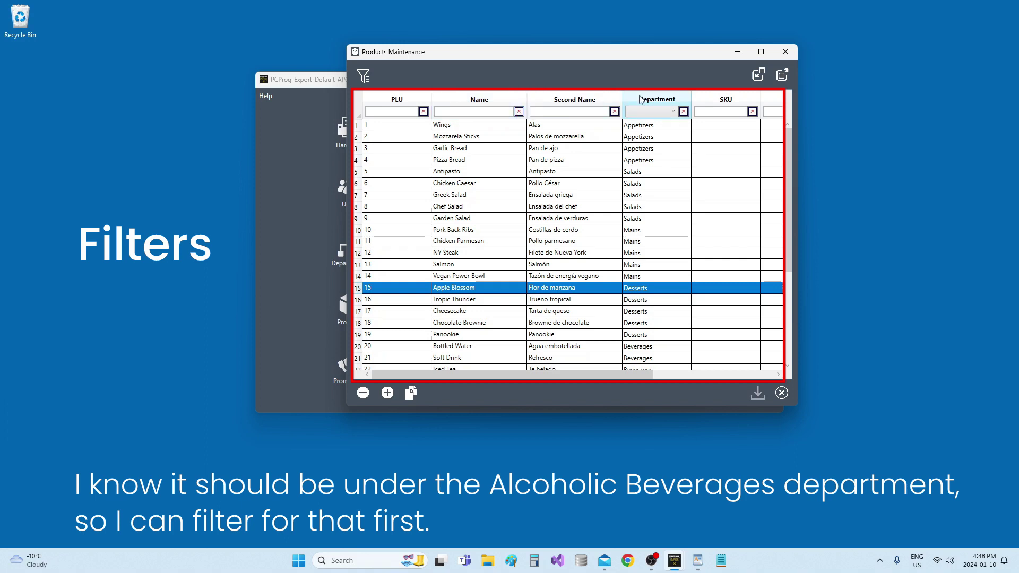
# - Filter the products by the Alcoholic Beverages department and the name text "ch", and clear all filters
pyautogui.click(673, 112)
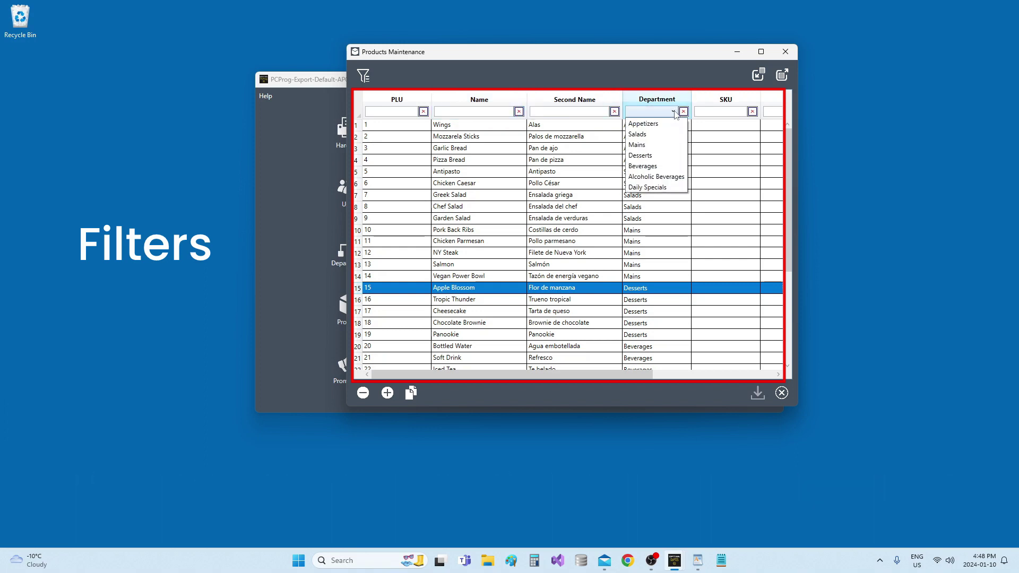
pyautogui.click(665, 177)
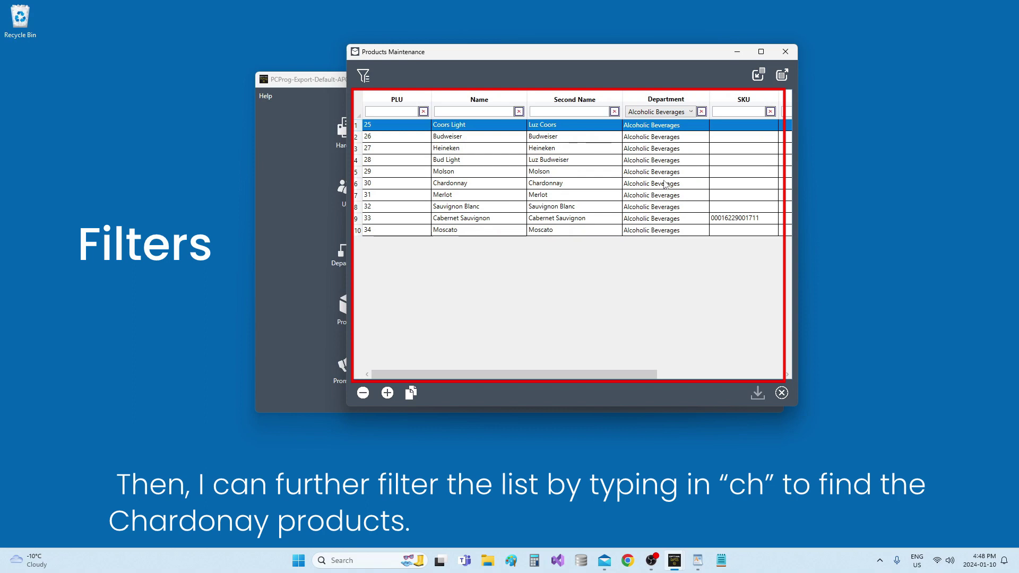
pyautogui.click(473, 113)
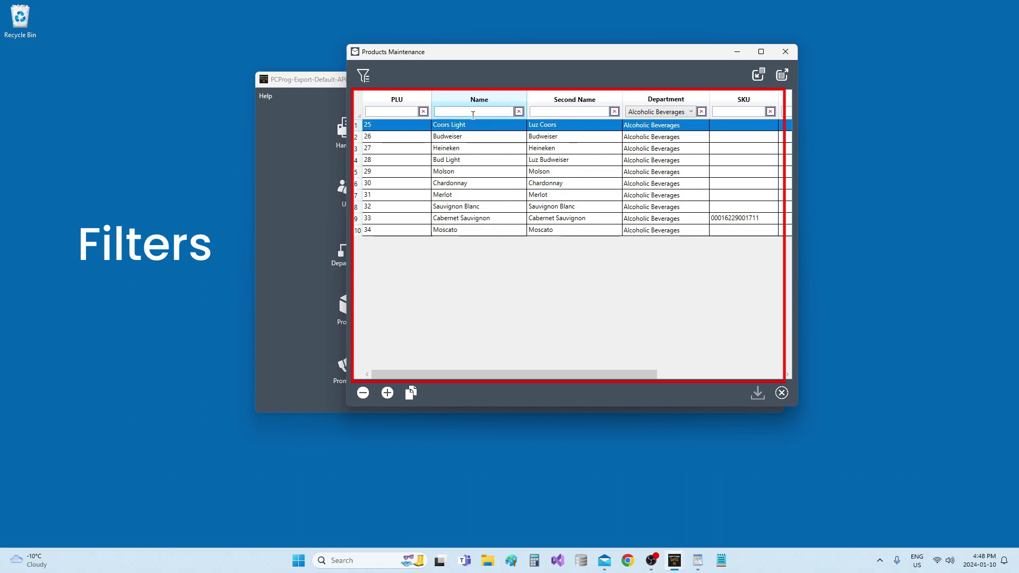
pyautogui.write('ch')
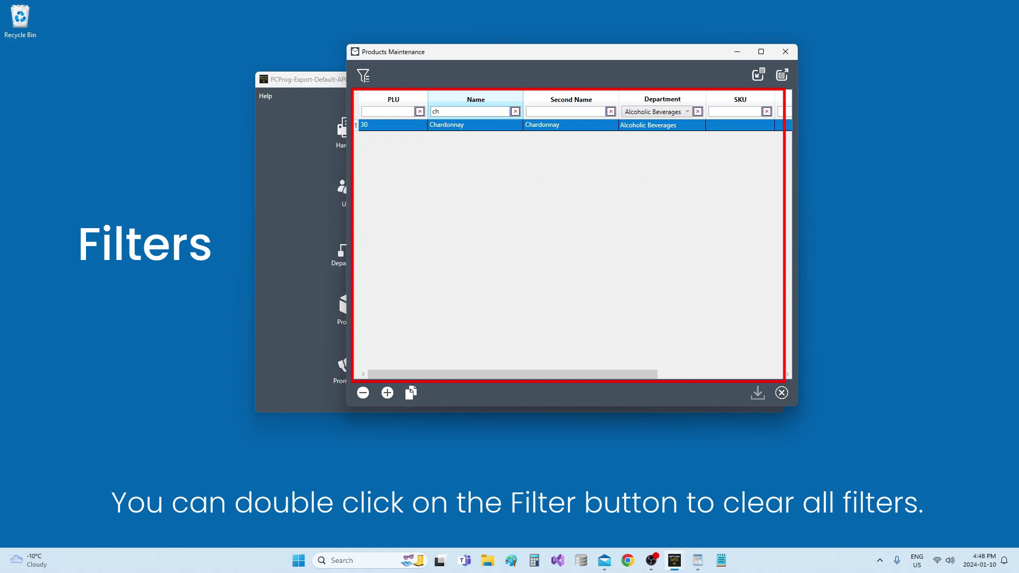
pyautogui.doubleClick(370, 80)
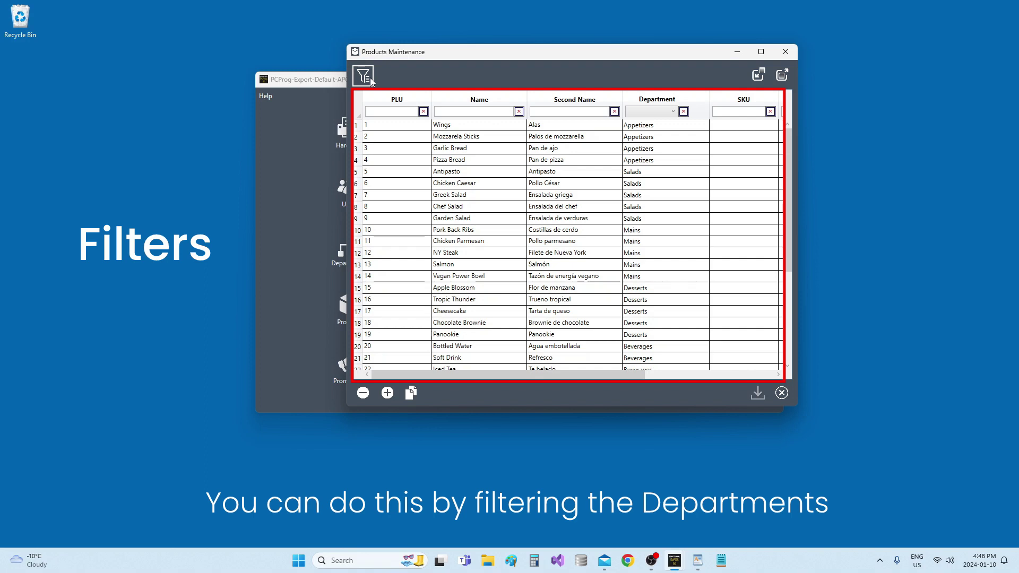
# - Filter the products by the Appetizers department and widen the window enough to show both price columns
pyautogui.click(663, 120)
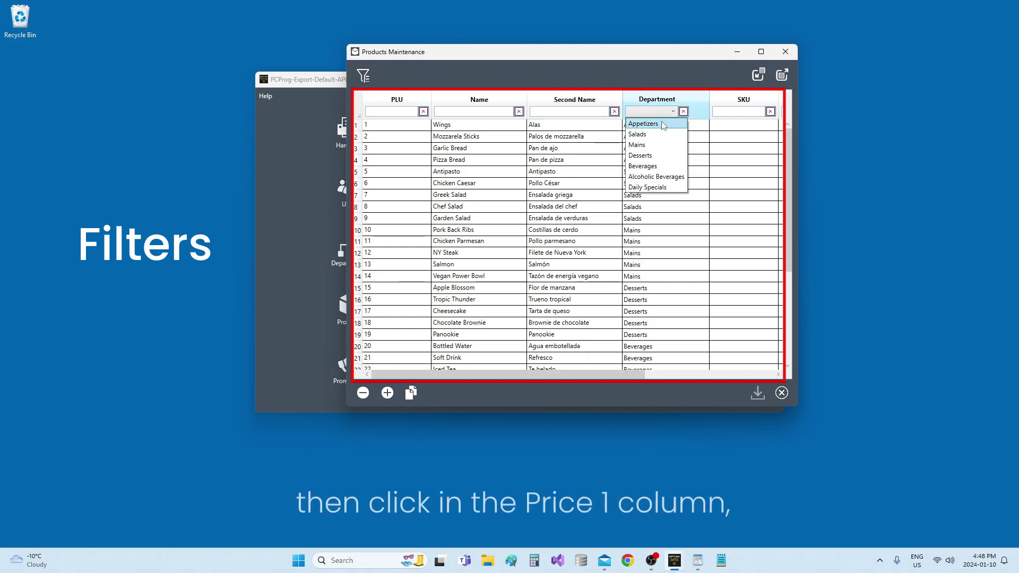
pyautogui.click(663, 124)
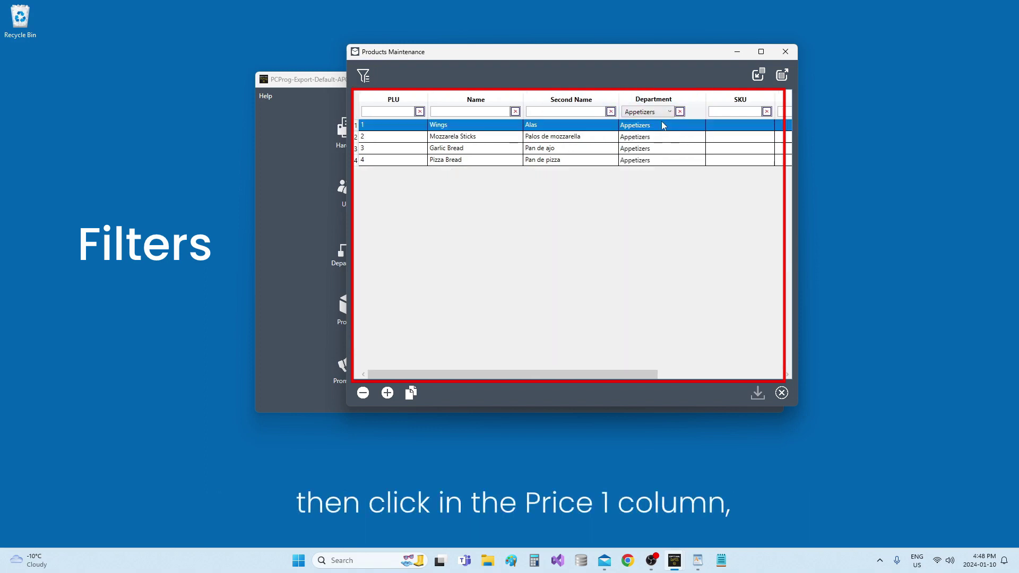
pyautogui.moveTo(797, 257); pyautogui.dragTo(1015, 256)
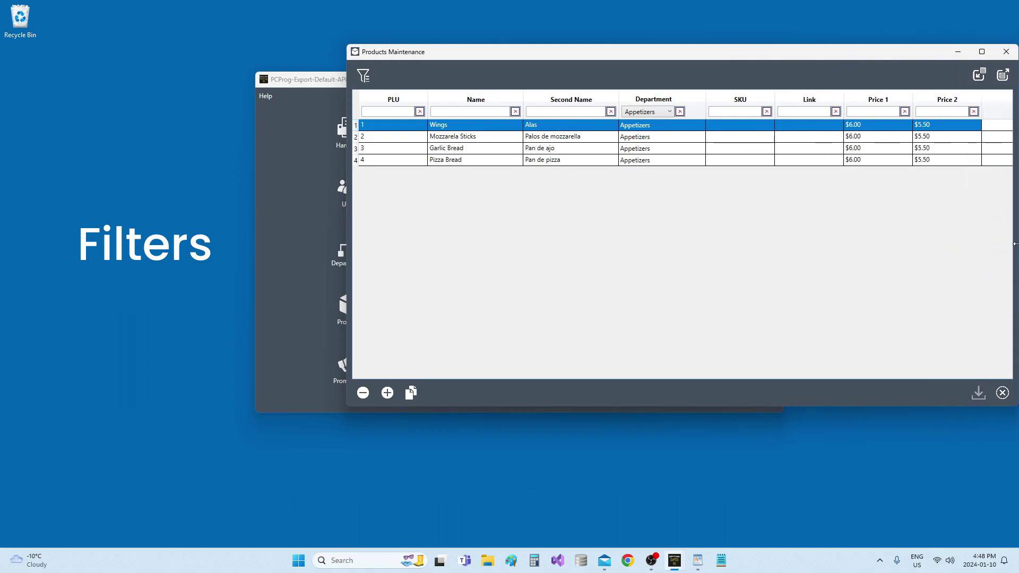
# - Set Price 1 to $7.00 for Wings, Mozzarela Sticks, Garlic Bread and Pizza Bread
pyautogui.click(877, 127)
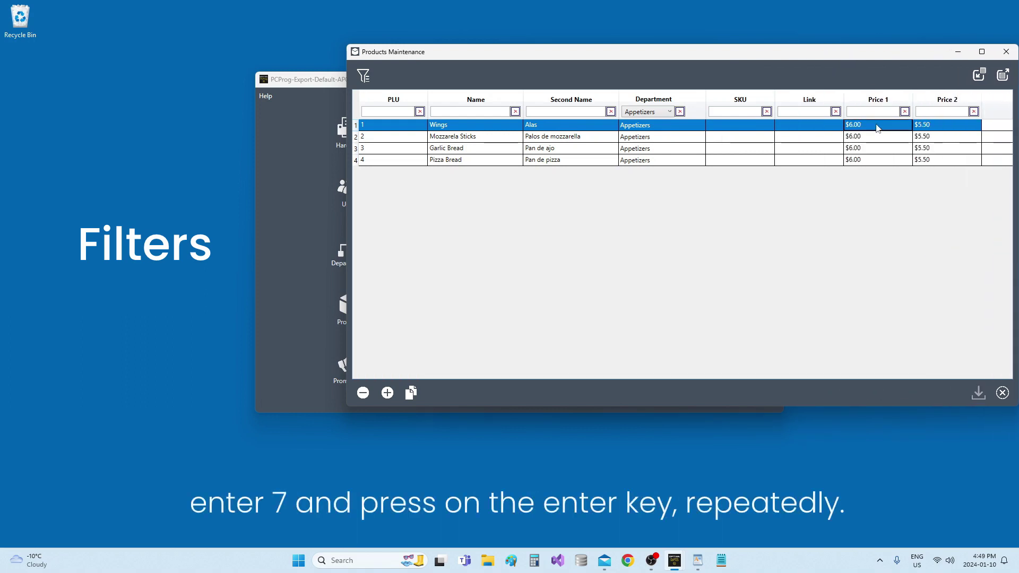
pyautogui.write('7')
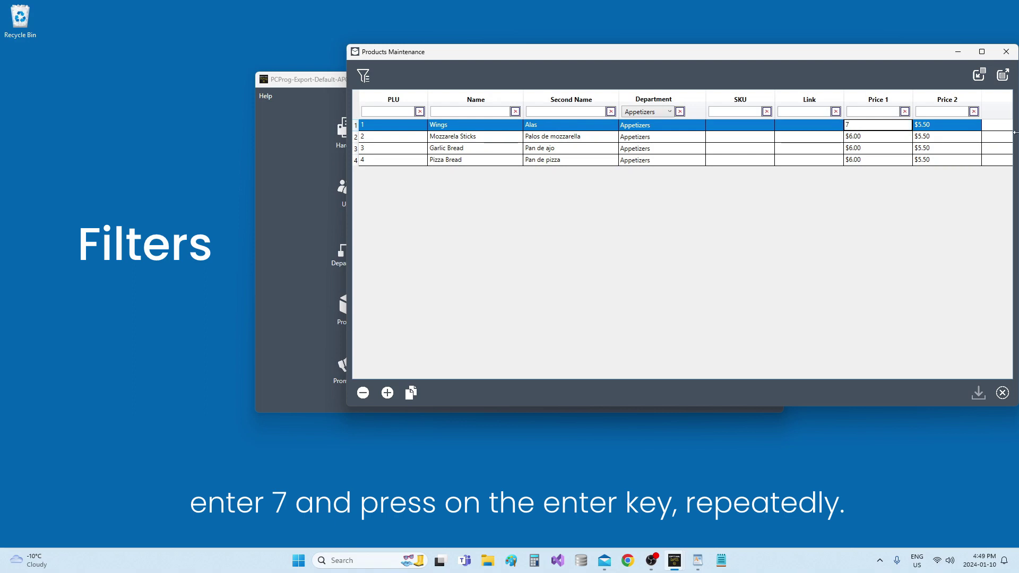
pyautogui.press('Return')
pyautogui.write('7')
pyautogui.press('Return')
pyautogui.write('7')
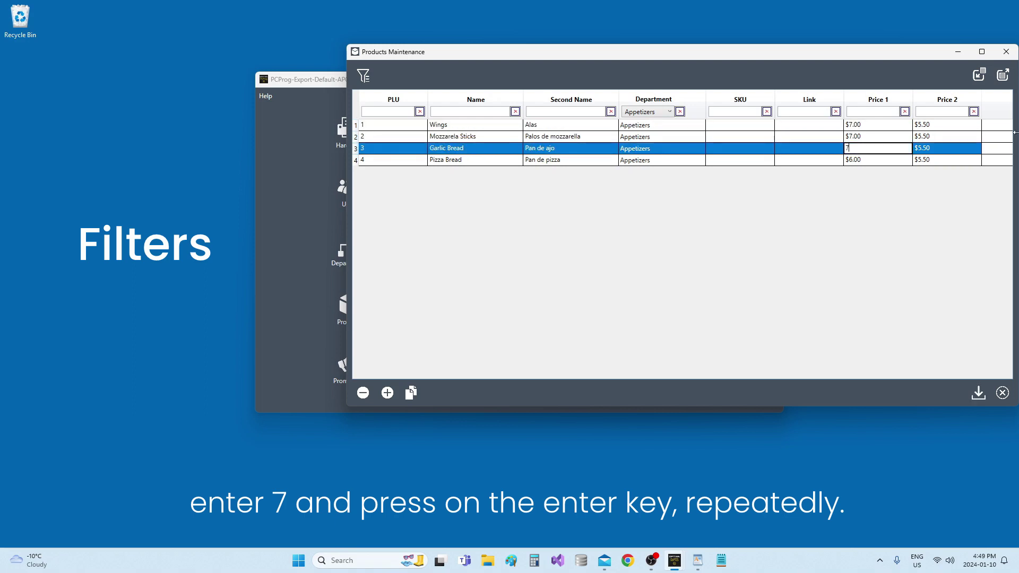
pyautogui.press('Return')
pyautogui.write('7')
pyautogui.press('Return')
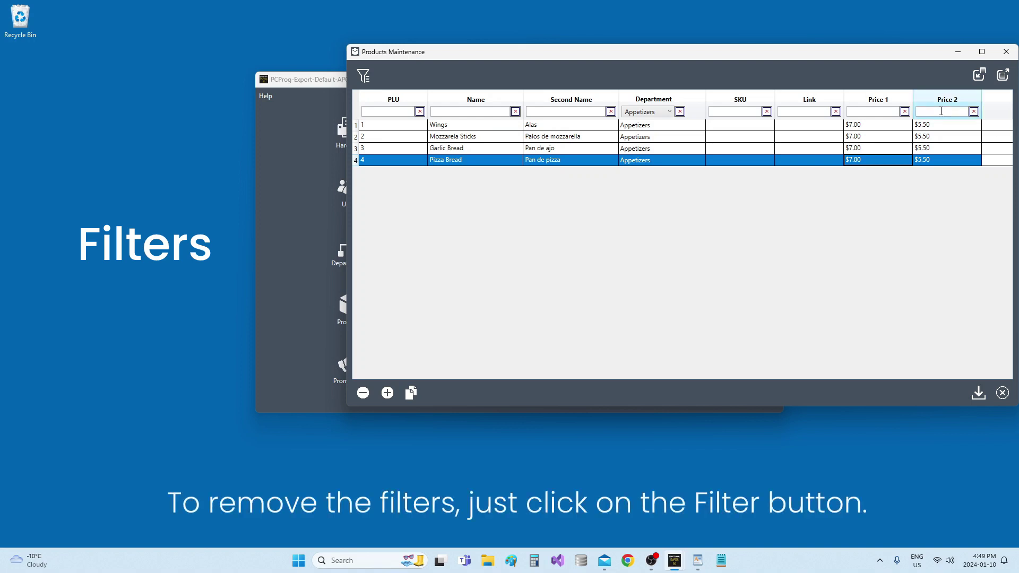
# - Remove the column filters and narrow the Products Maintenance window until the price columns no longer fit
pyautogui.click(364, 77)
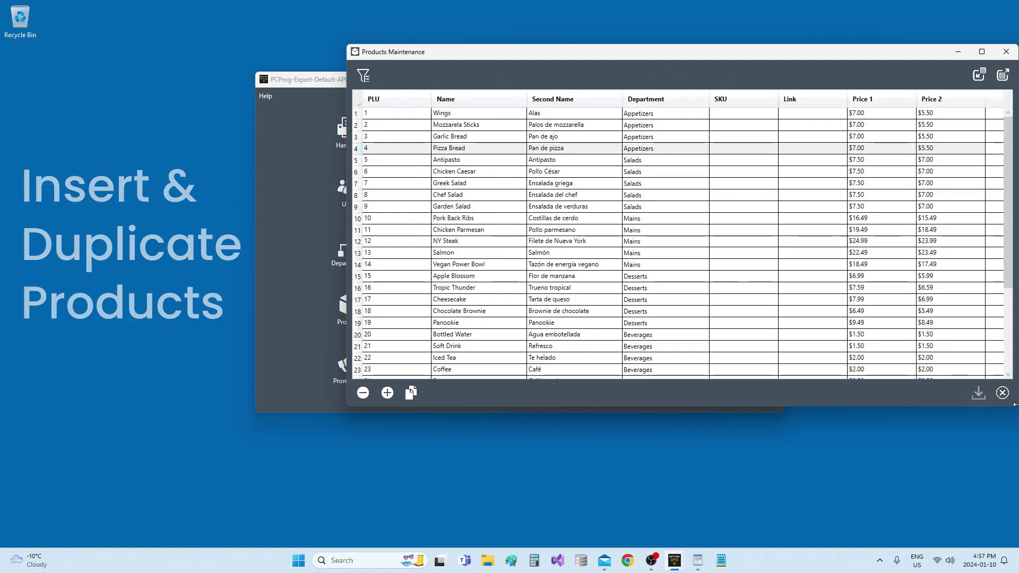
pyautogui.moveTo(1014, 371); pyautogui.dragTo(772, 426)
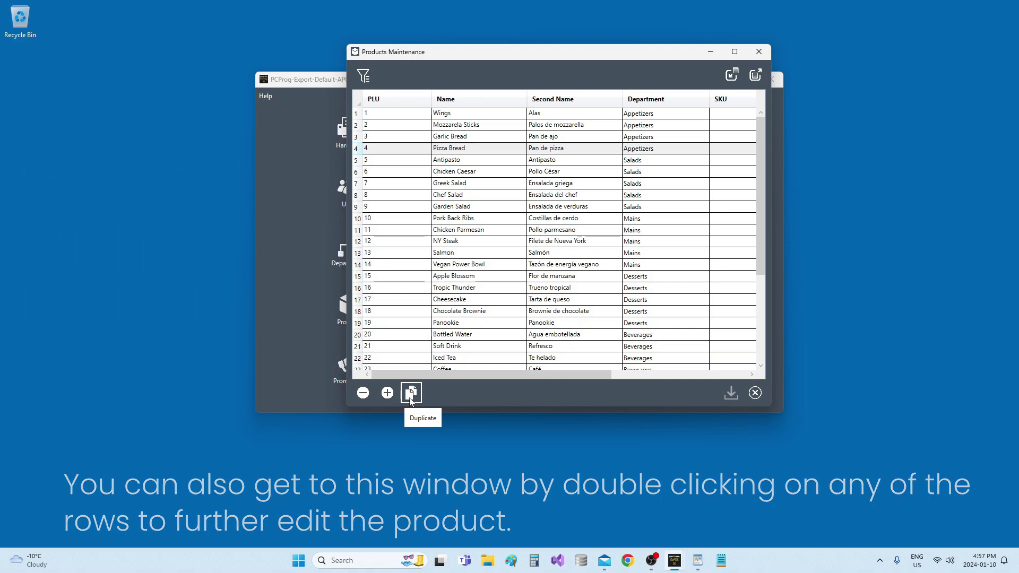
# - Open the detailed record of Salmon and browse through the records of Chicken Parmesan, Salmon and Pork Back Ribs
pyautogui.click(480, 255)
pyautogui.doubleClick(480, 255)
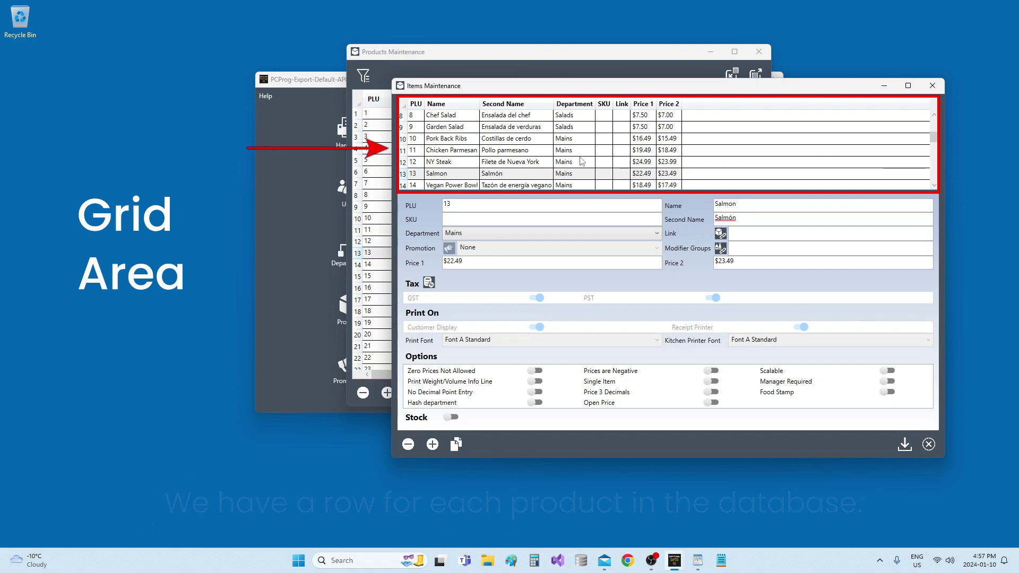
pyautogui.click(562, 153)
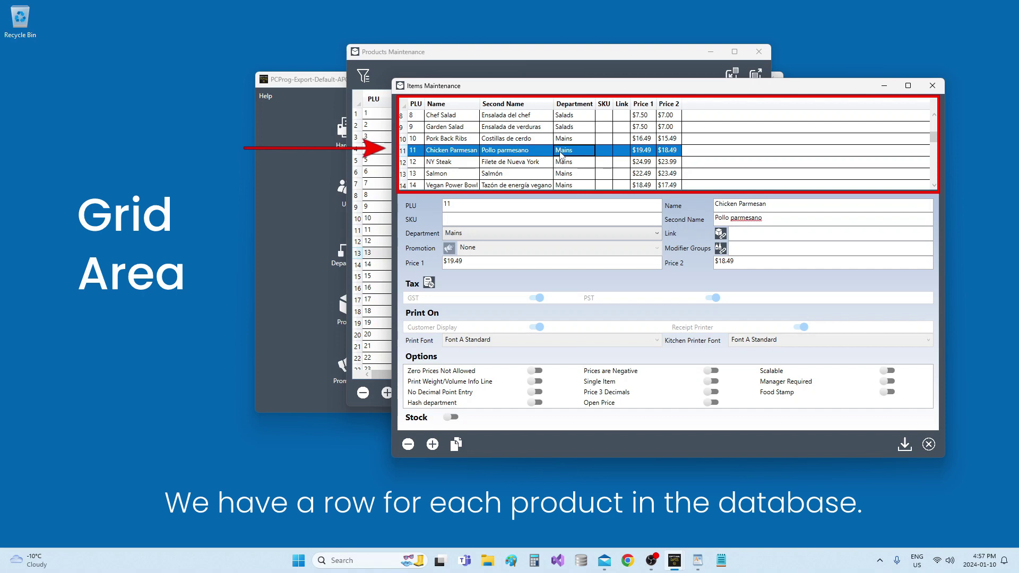
pyautogui.click(540, 177)
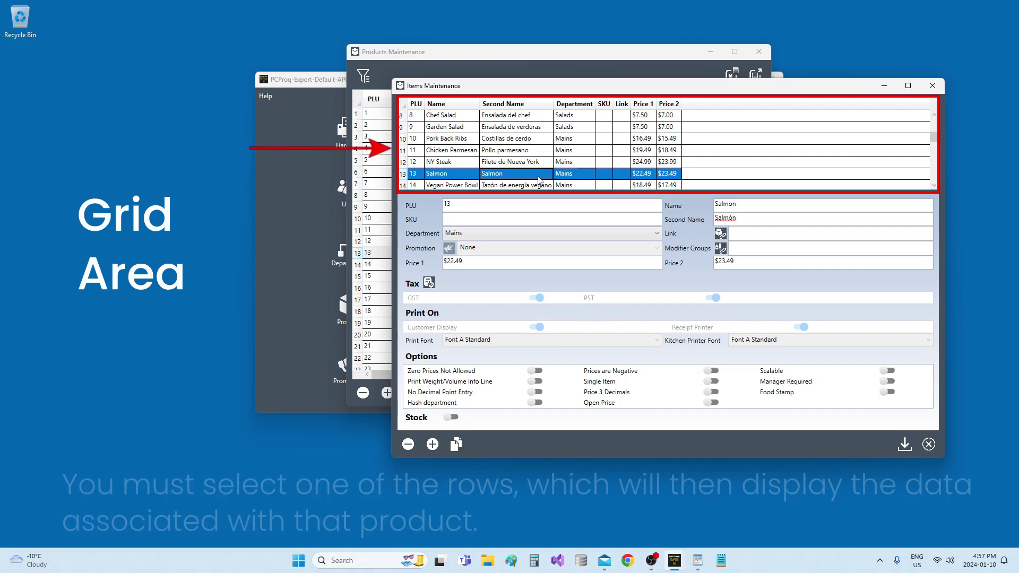
pyautogui.click(525, 138)
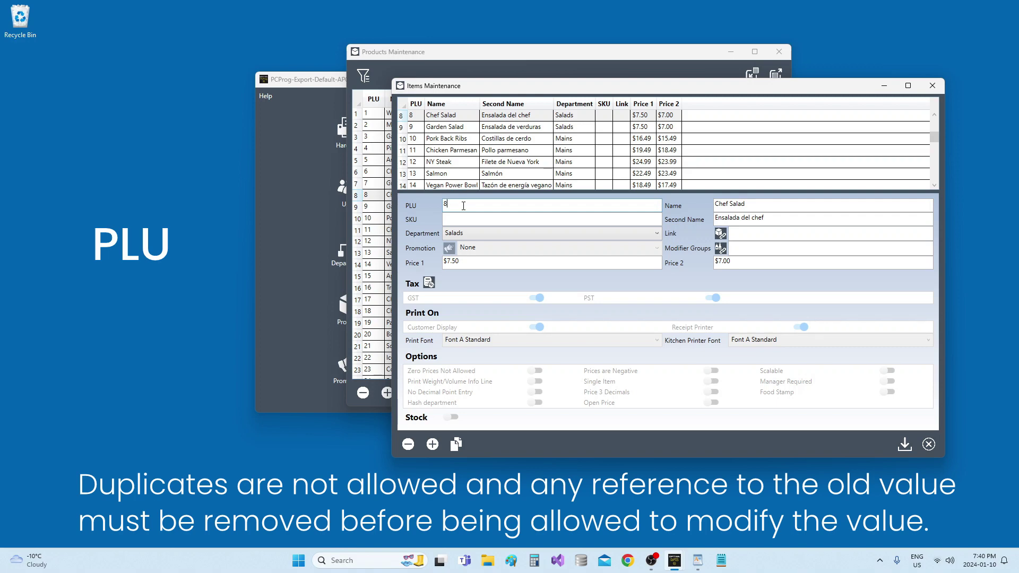
# - Set the SKU of Chef Salad to 123 and choose Salads as its department
pyautogui.click(776, 205)
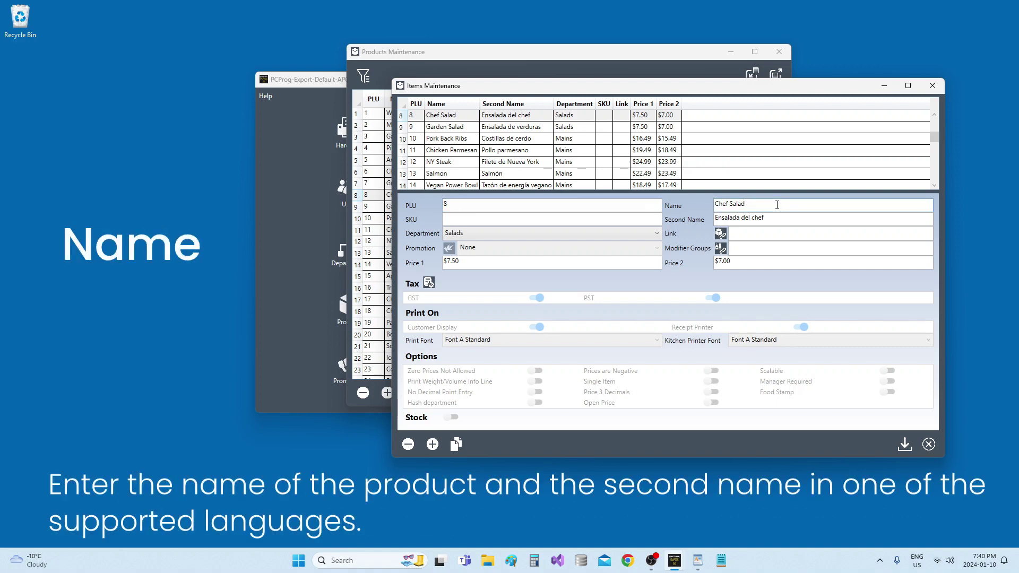
pyautogui.click(777, 216)
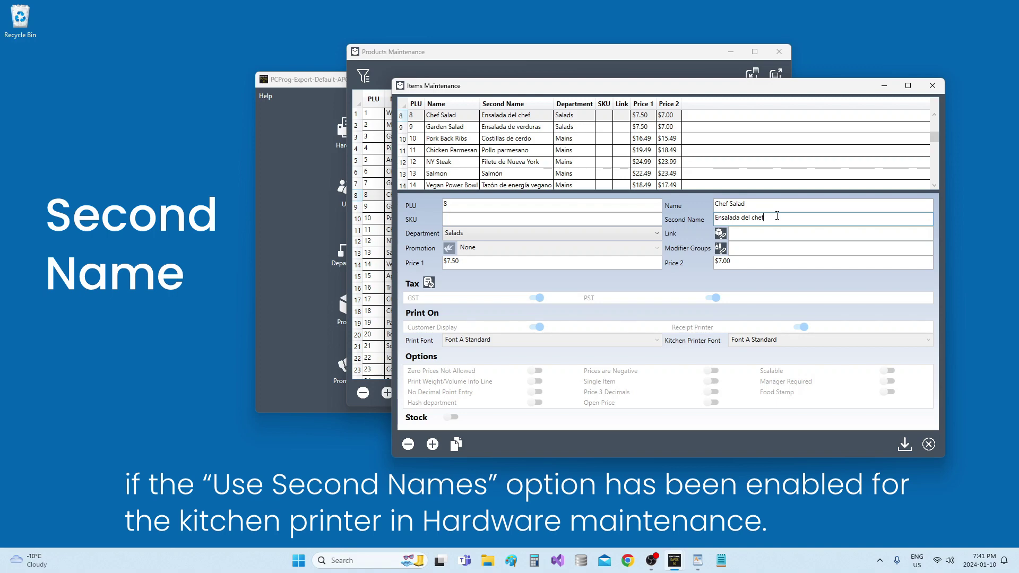
pyautogui.click(537, 221)
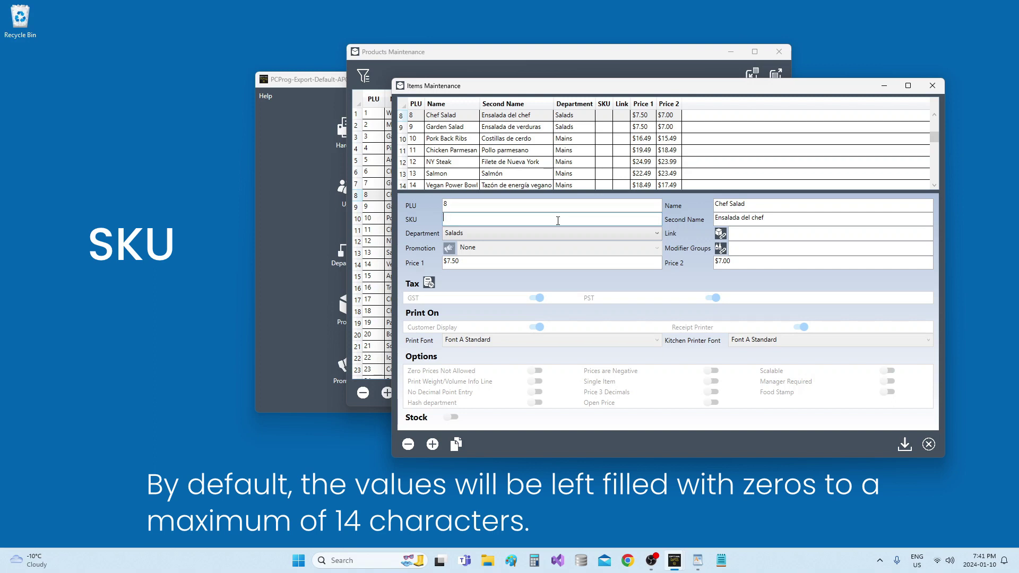
pyautogui.write('123')
pyautogui.click(562, 235)
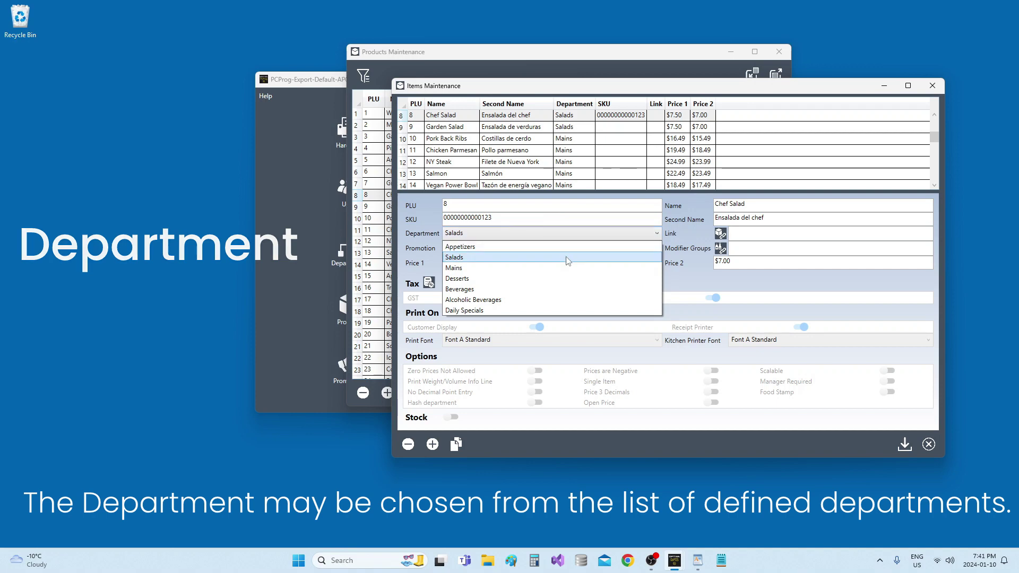
pyautogui.click(567, 258)
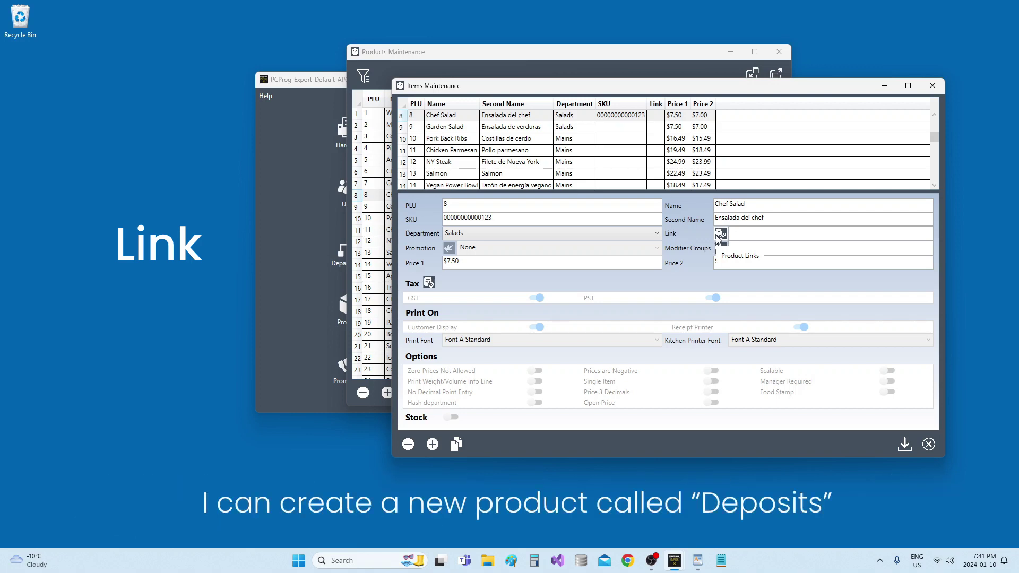
# - Add a new product named Deposits with a Price 1 of $0.10 and save it
pyautogui.click(443, 447)
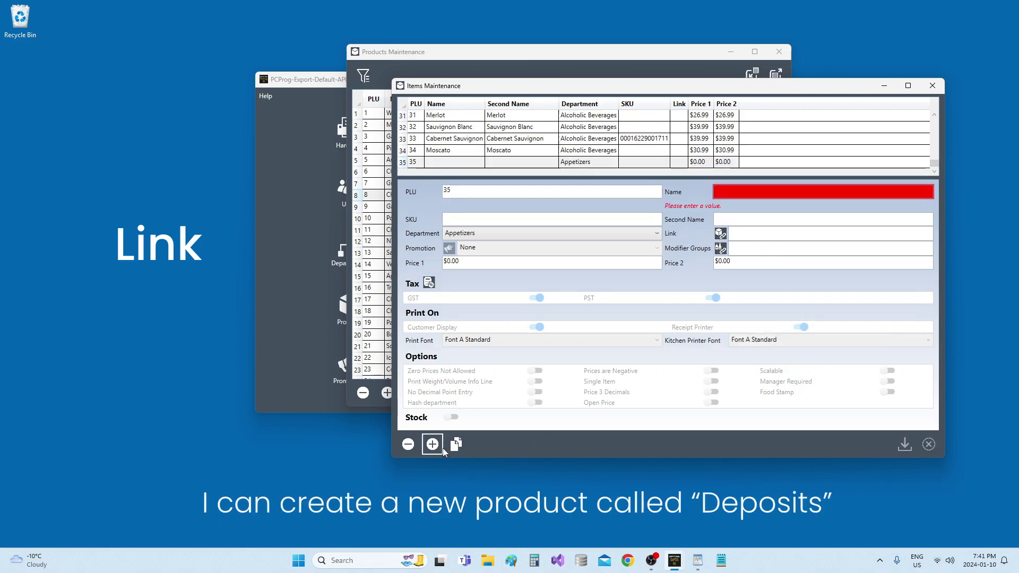
pyautogui.write('Deposits')
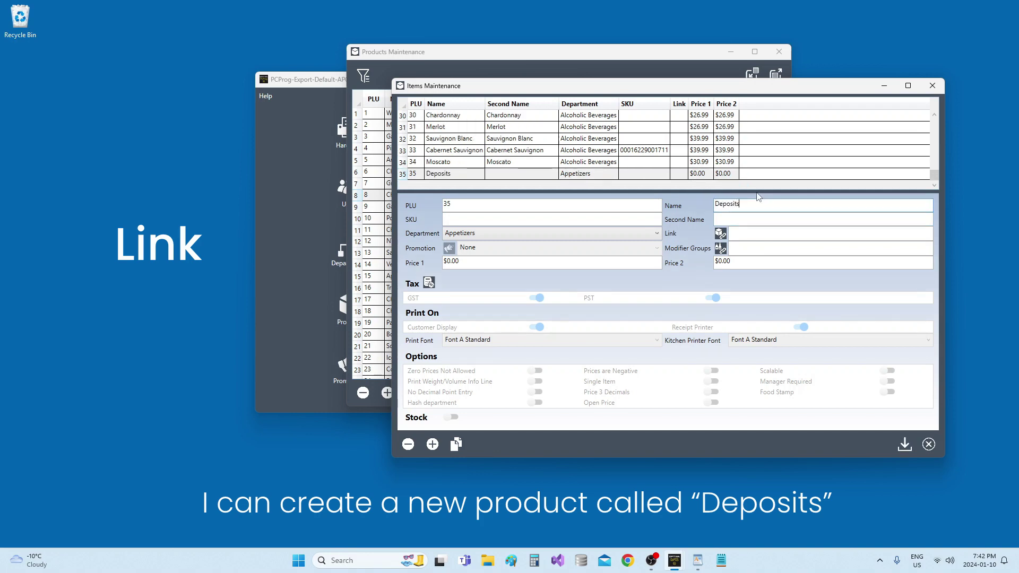
pyautogui.click(506, 261)
pyautogui.press('BackSpace')
pyautogui.press('BackSpace')
pyautogui.write('10')
pyautogui.click(898, 448)
# - Link the Deposits product to the Soft Drink product
pyautogui.moveTo(938, 179); pyautogui.dragTo(940, 154)
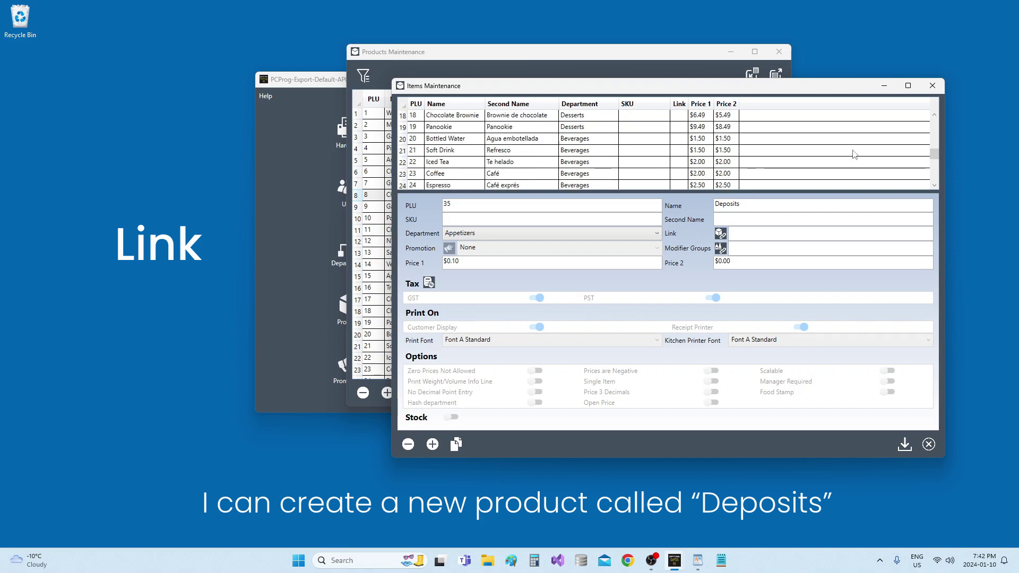
pyautogui.click(679, 152)
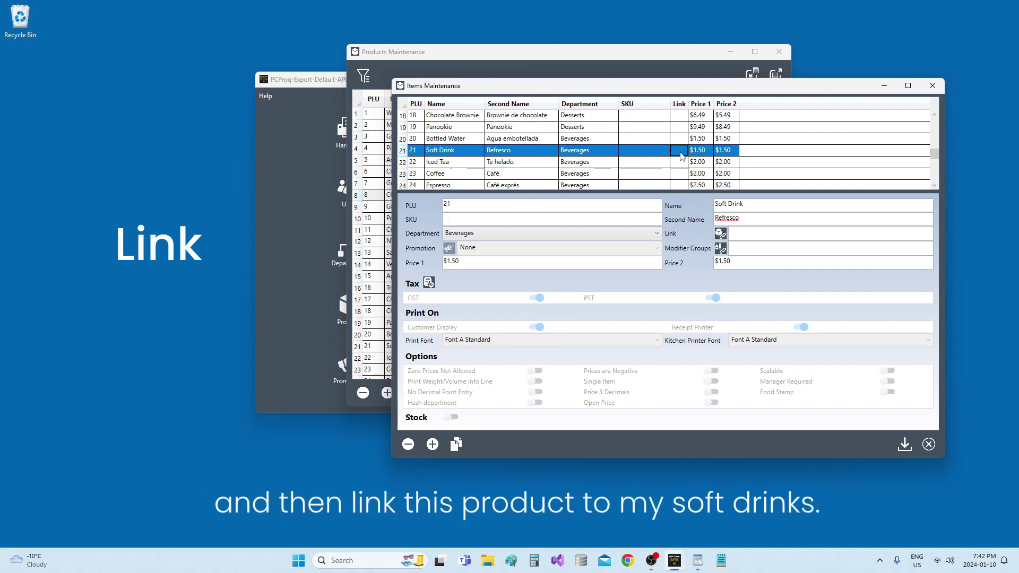
pyautogui.click(720, 234)
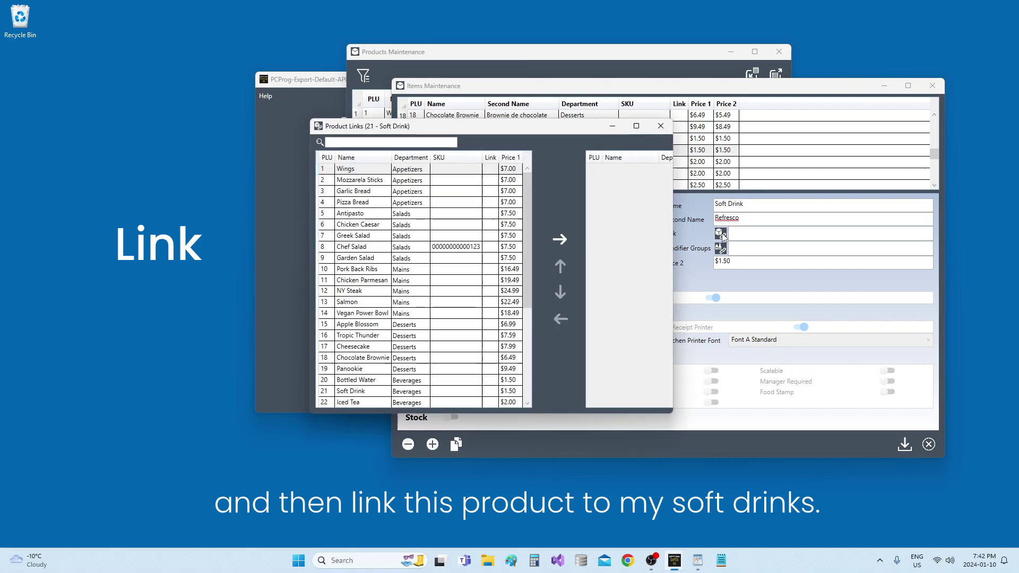
pyautogui.scroll(-5, 530, 231)
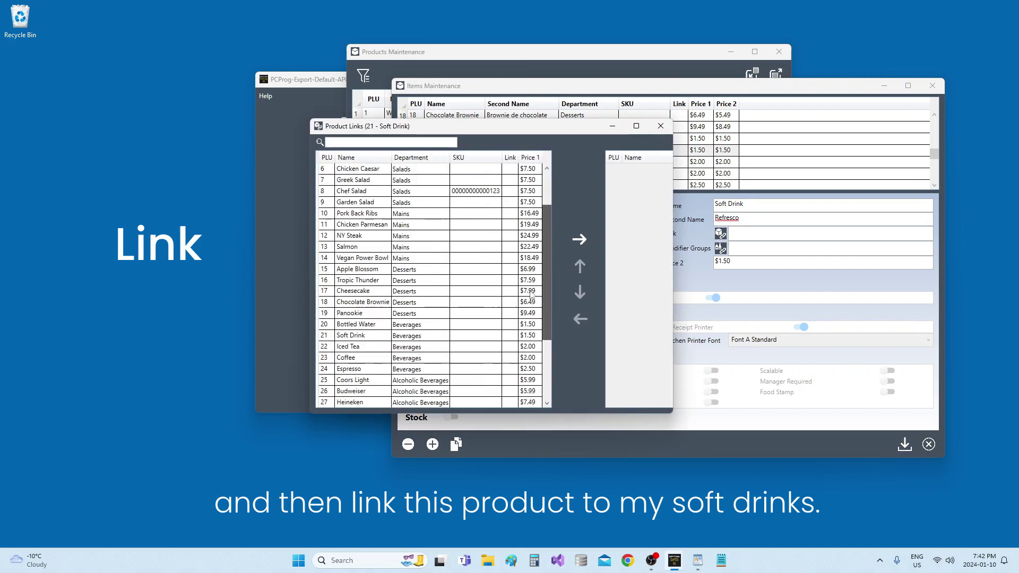
pyautogui.click(429, 392)
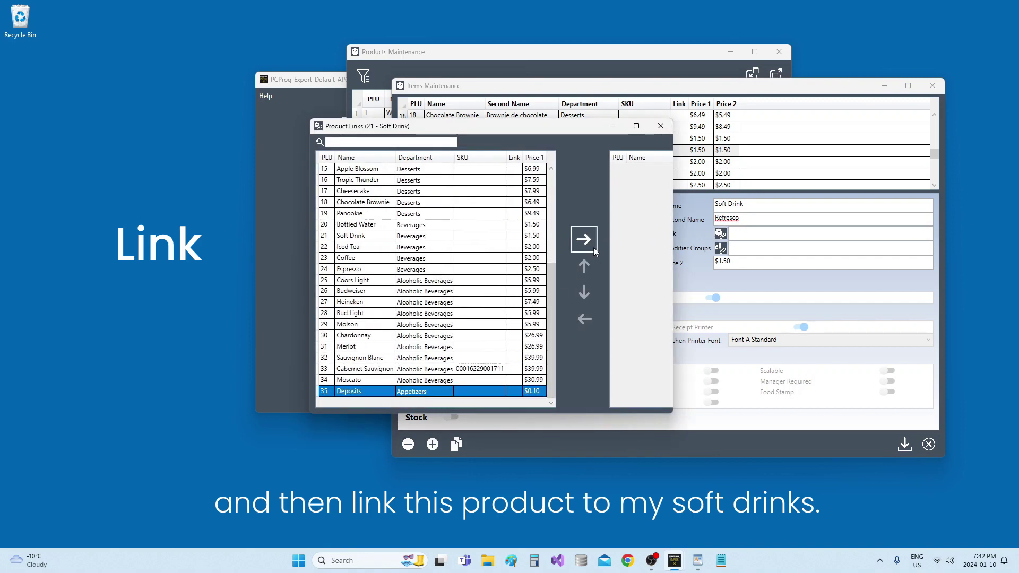
pyautogui.click(586, 239)
pyautogui.click(661, 126)
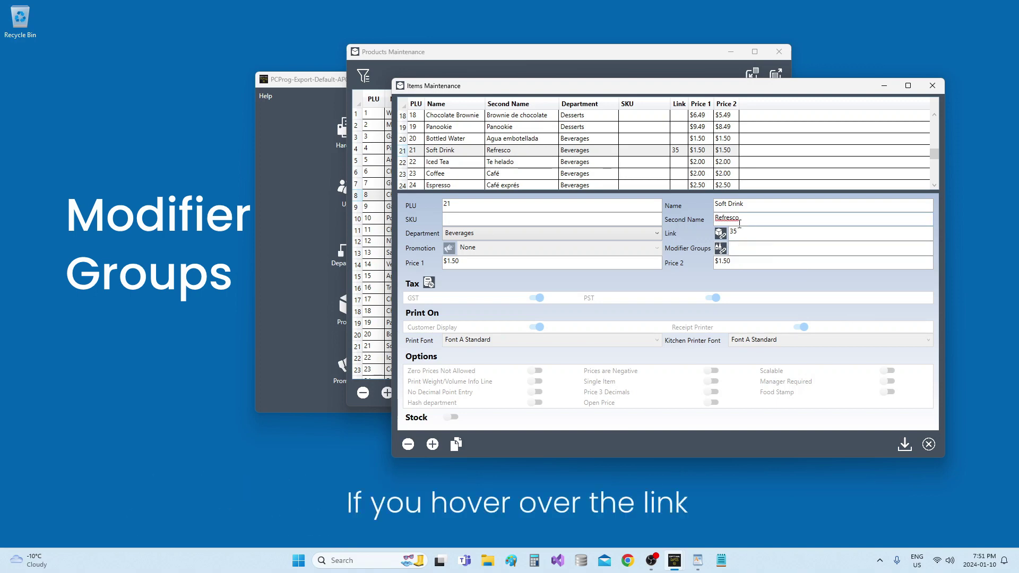
# - View the help descriptions of Soft Drink's Link, Price 1, Price 2, Print On and Stock fields
pyautogui.moveTo(735, 236)
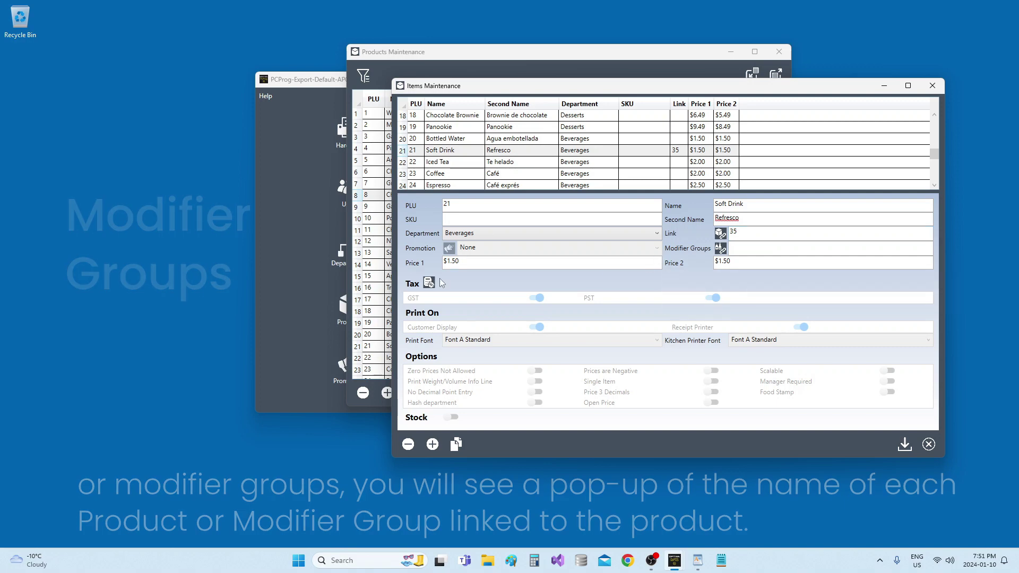
pyautogui.moveTo(422, 266)
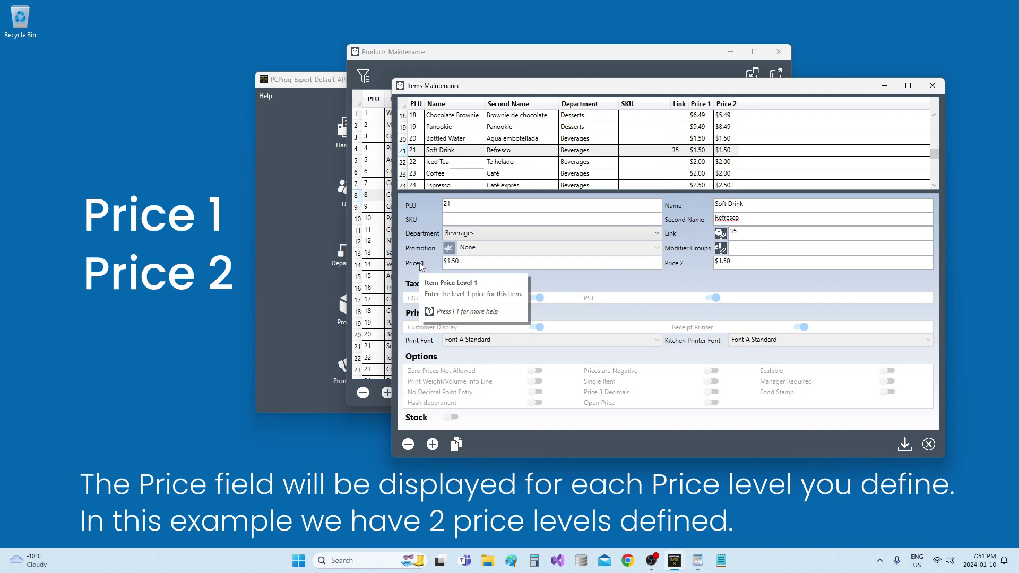
pyautogui.moveTo(666, 266)
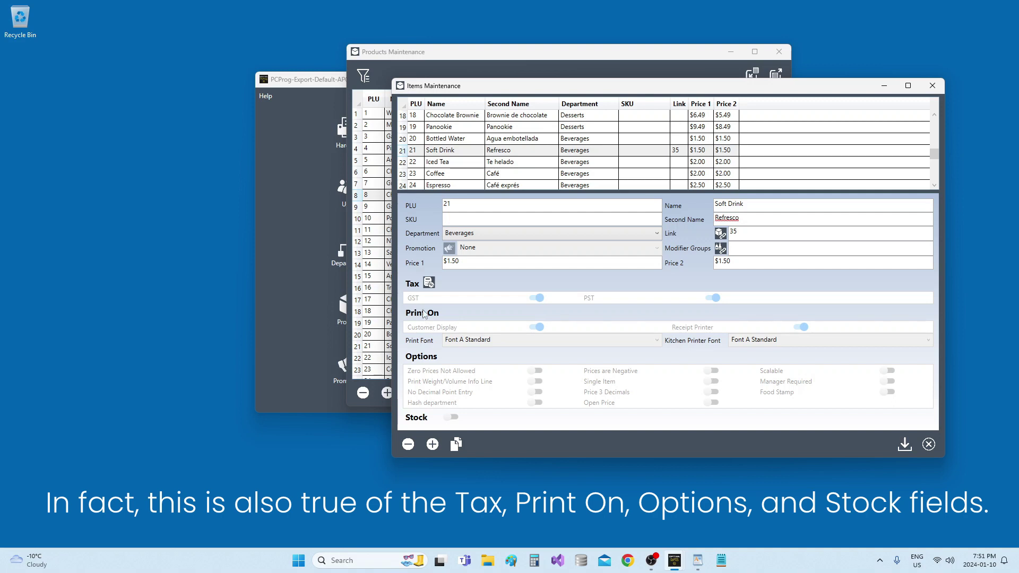
pyautogui.moveTo(424, 313)
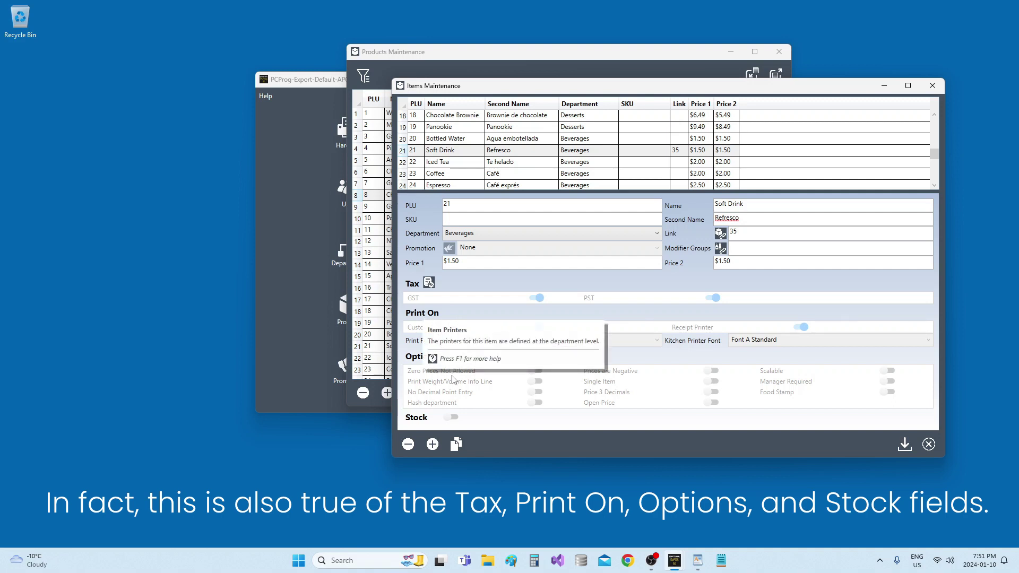
pyautogui.moveTo(420, 425)
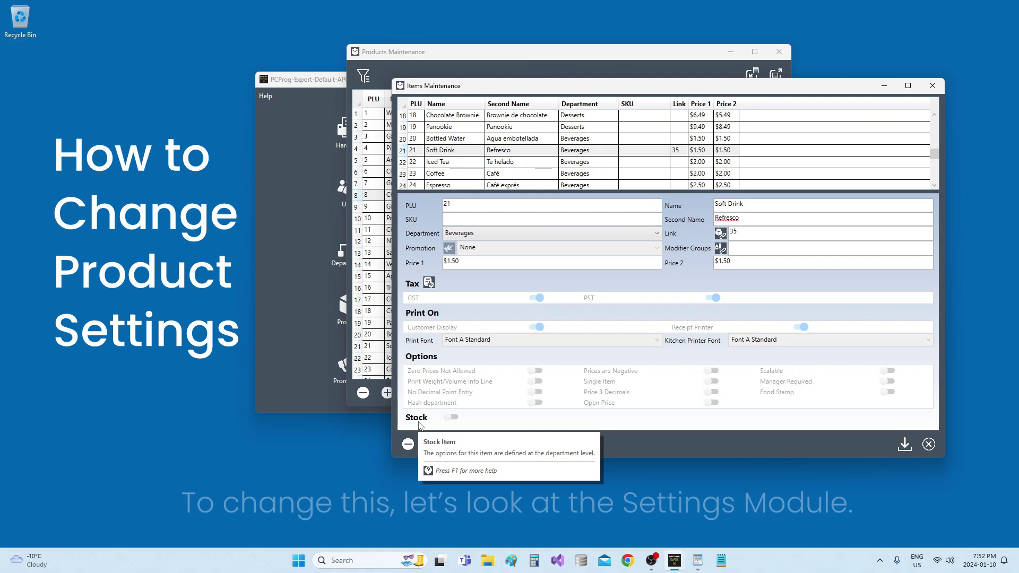
pyautogui.moveTo(569, 320)
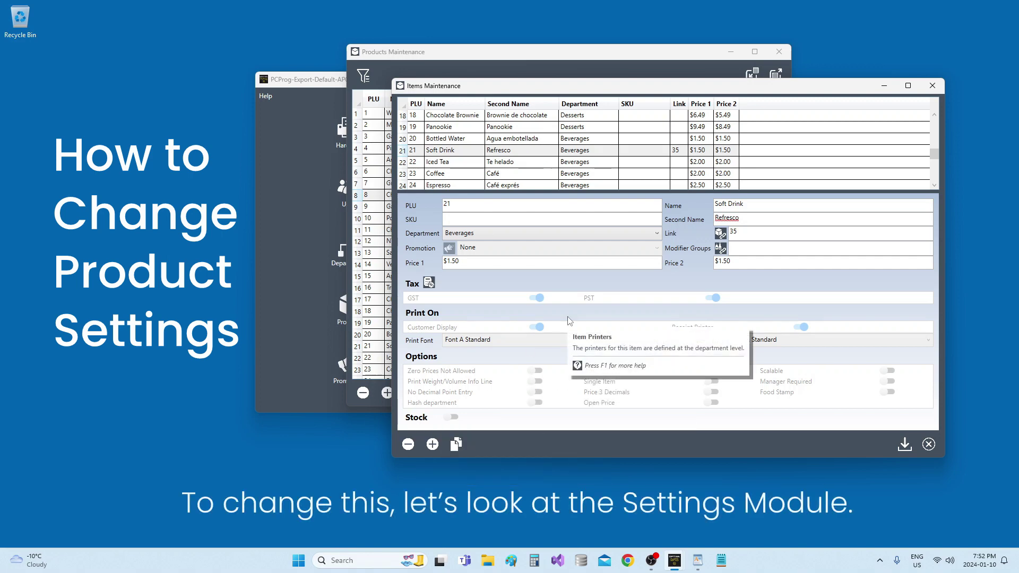
# - Close Items Maintenance with its changes saved, and close the Products Maintenance window
pyautogui.click(932, 85)
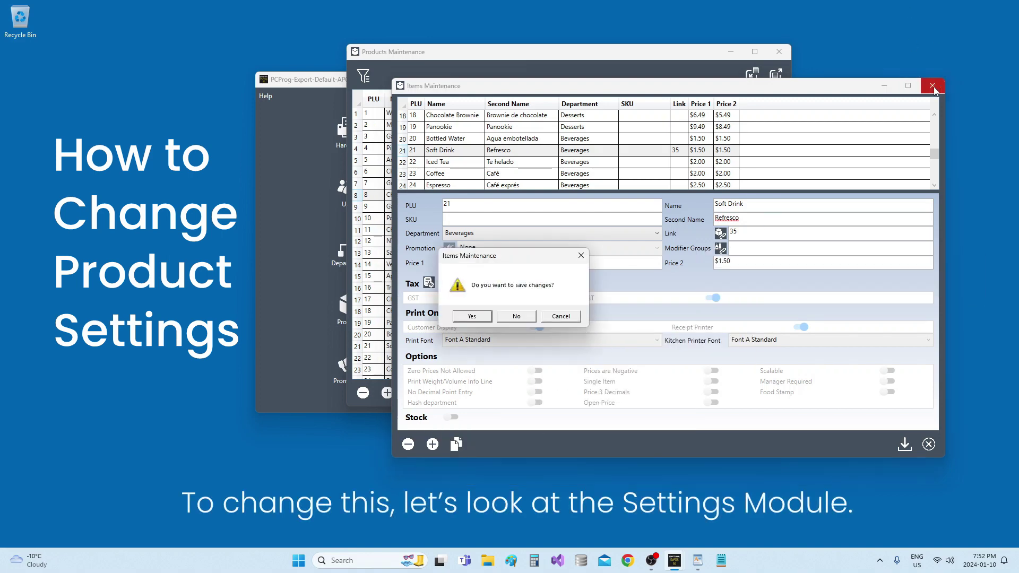
pyautogui.click(483, 317)
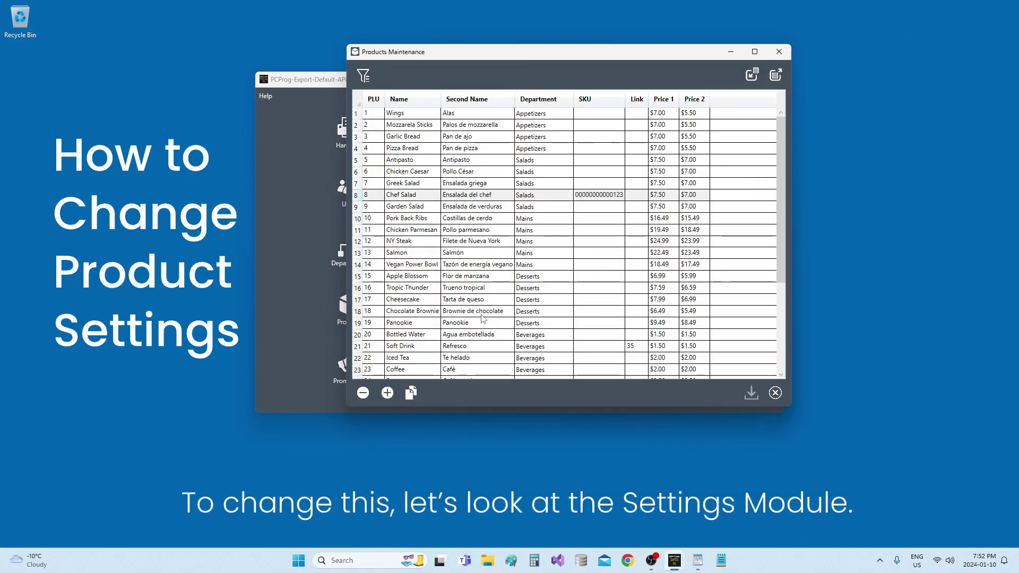
pyautogui.click(778, 51)
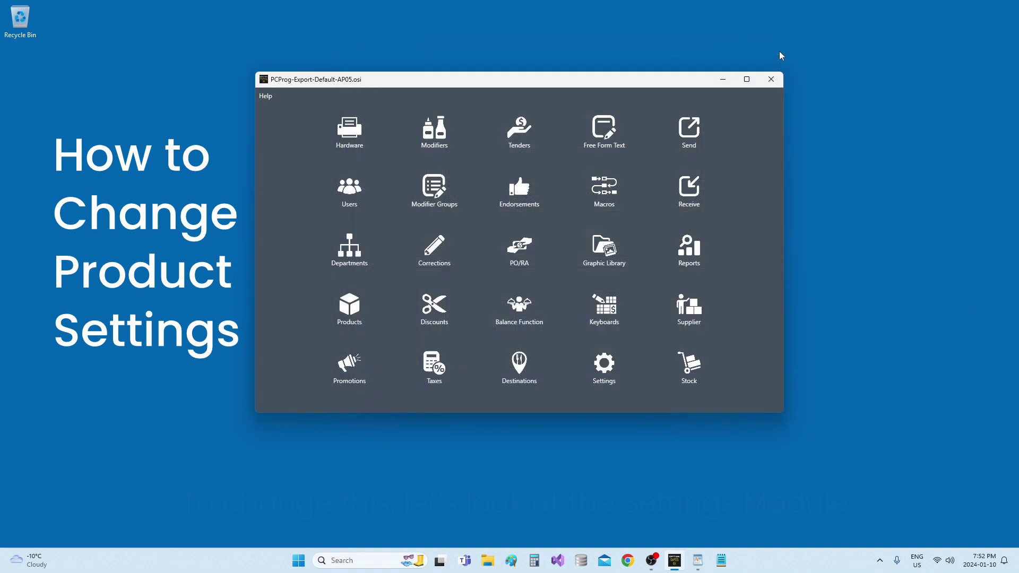
# - Open the Settings module and show only the Products settings group
pyautogui.click(603, 365)
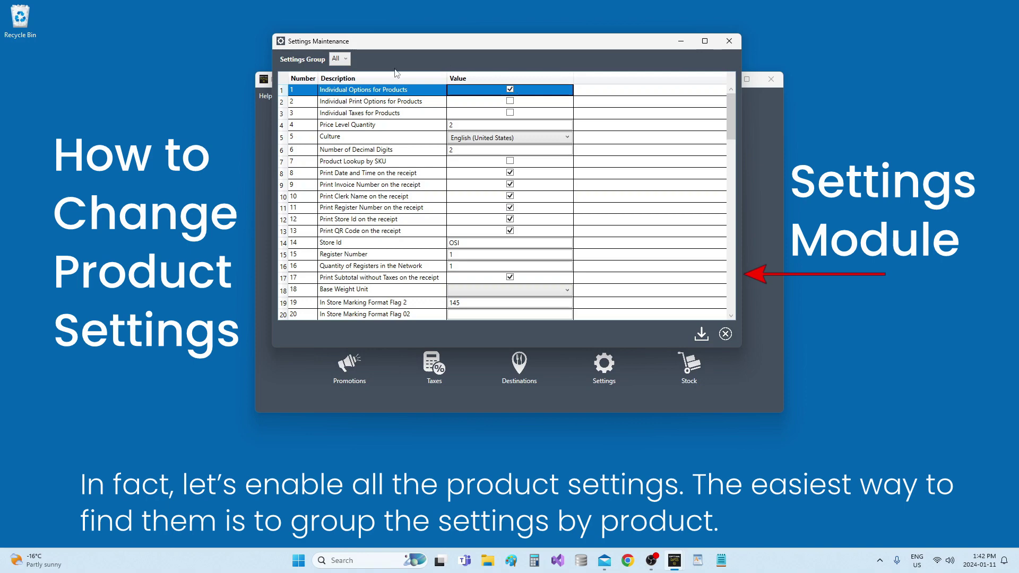
pyautogui.click(340, 58)
pyautogui.click(346, 91)
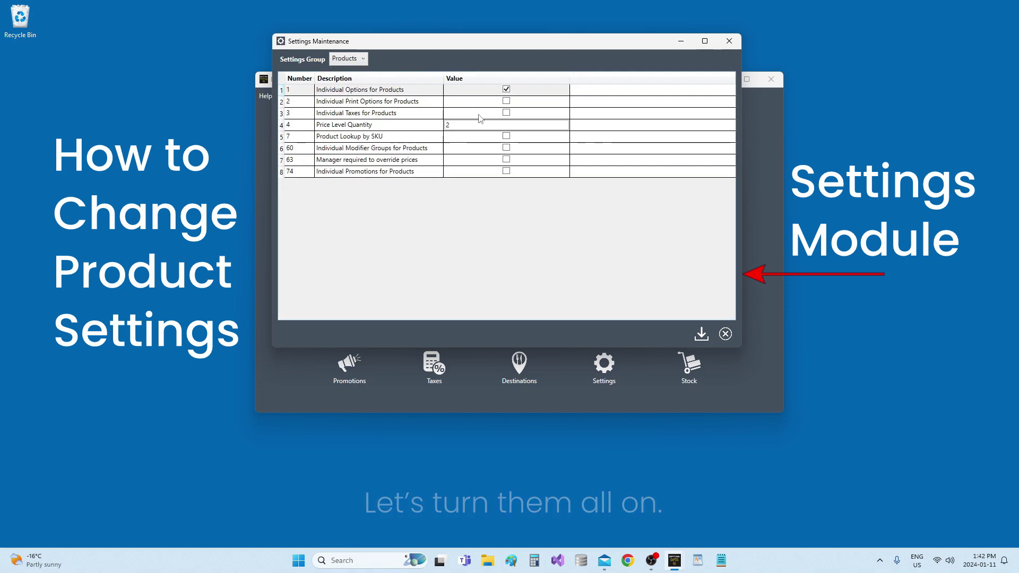
# - Enable individual print options, taxes, modifier groups and promotions for products, and save the settings
pyautogui.click(506, 102)
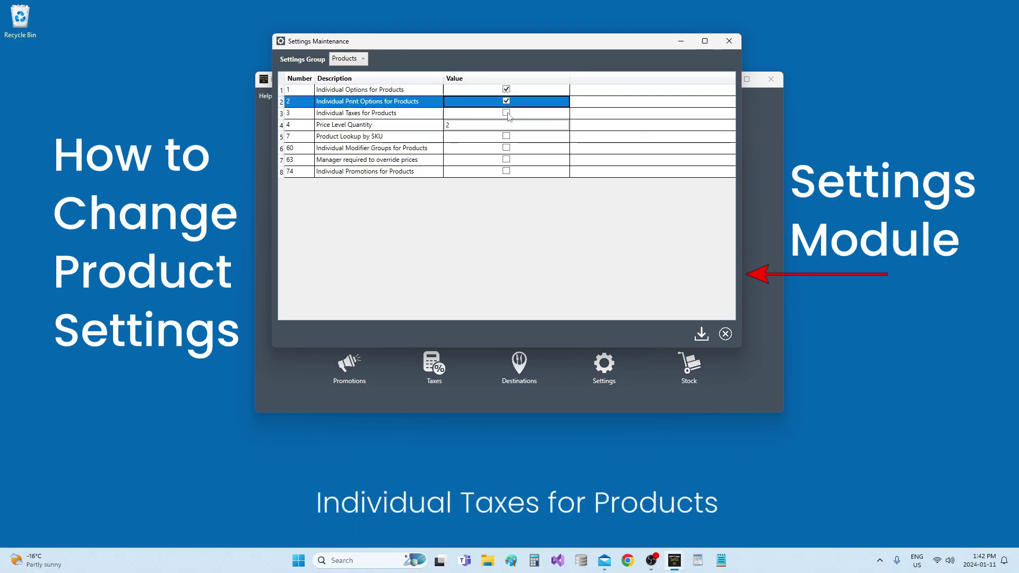
pyautogui.click(506, 113)
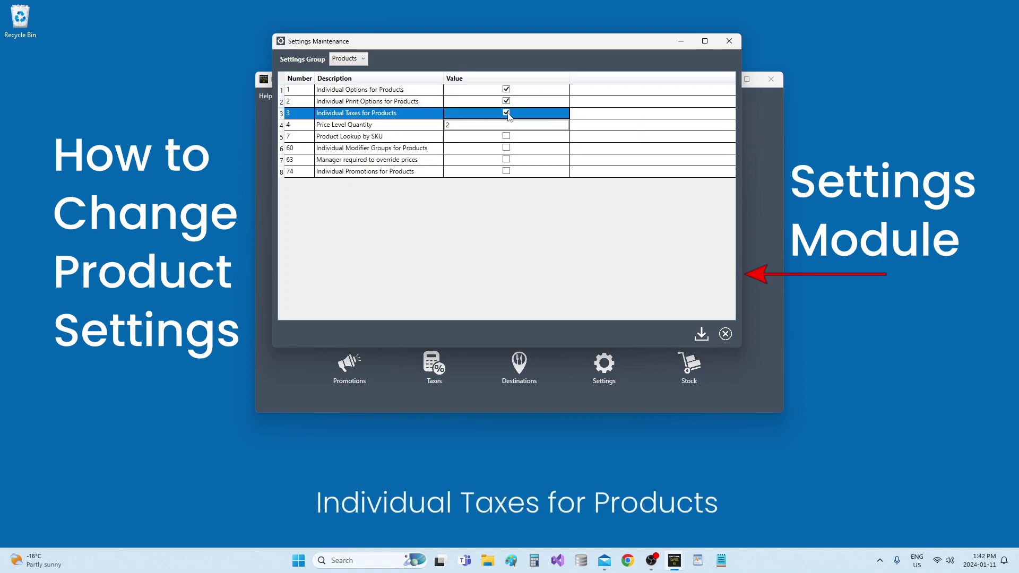
pyautogui.click(506, 148)
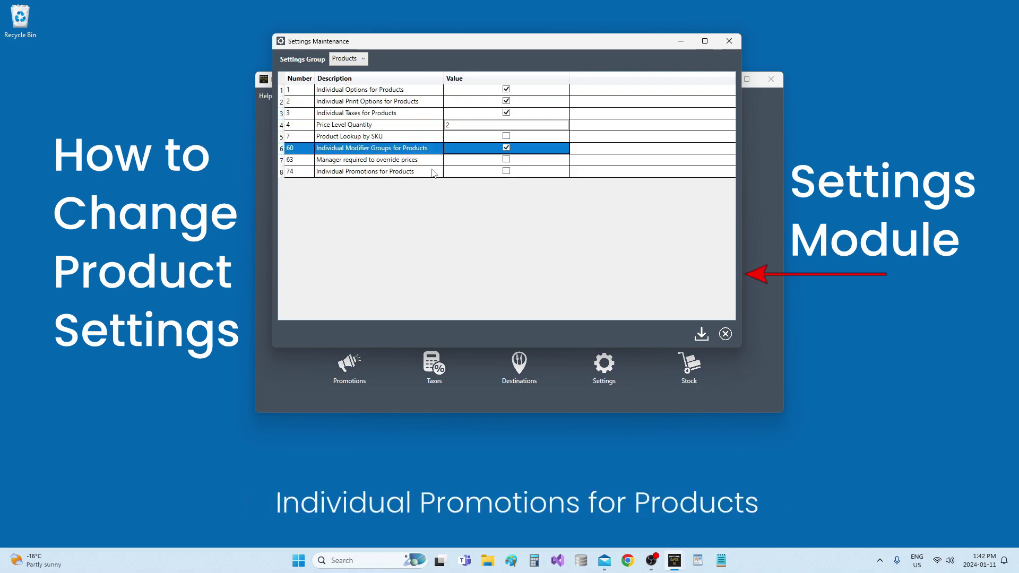
pyautogui.click(506, 171)
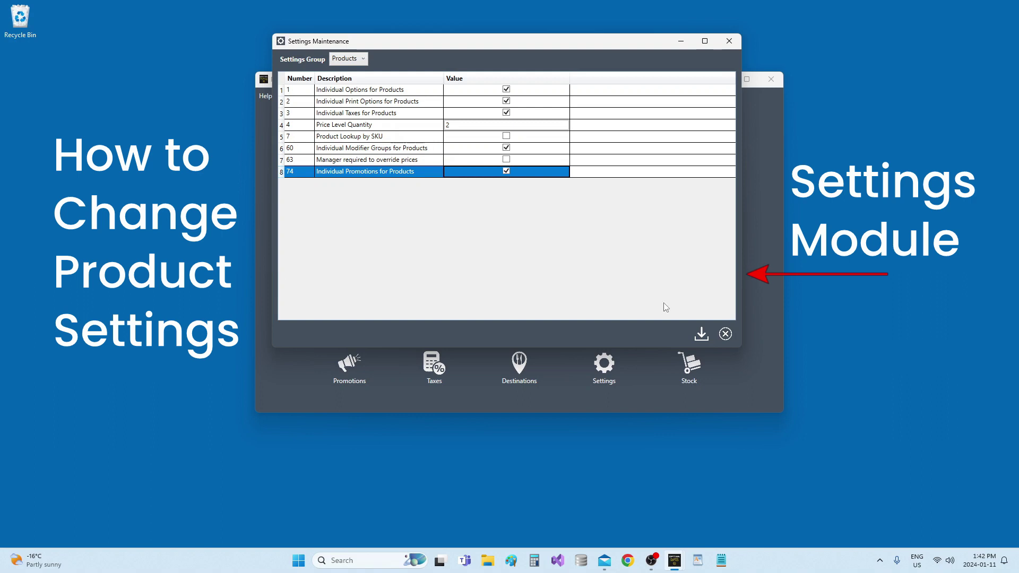
pyautogui.click(701, 338)
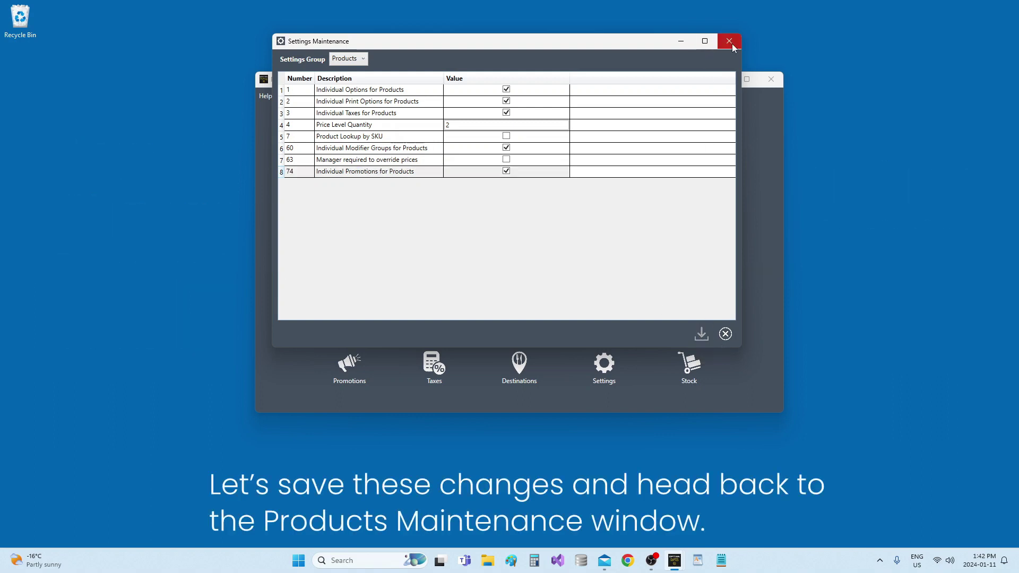
# - Close the settings window and open the Wings product from Products Maintenance for detailed editing
pyautogui.click(731, 45)
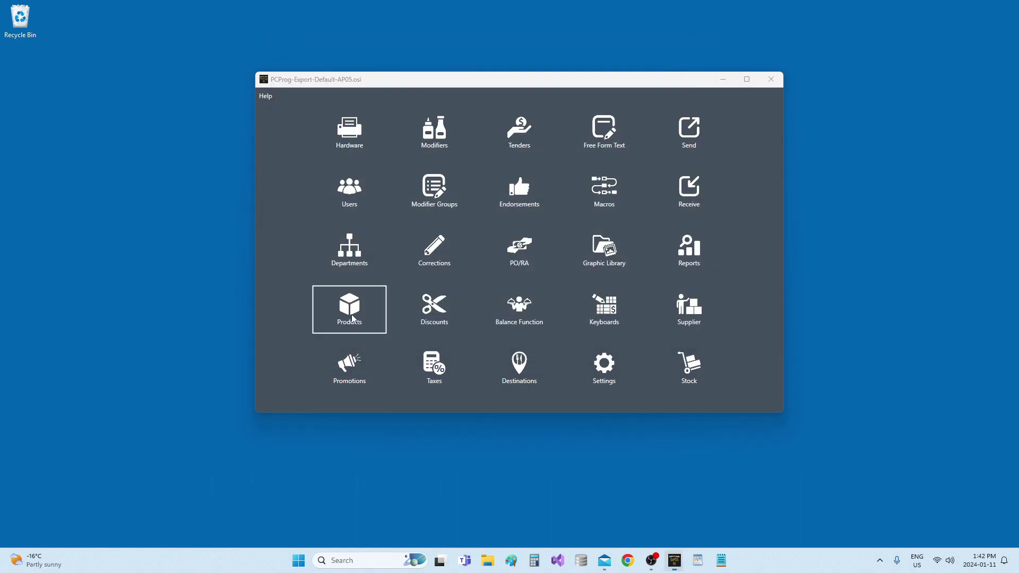
pyautogui.click(352, 318)
pyautogui.doubleClick(425, 117)
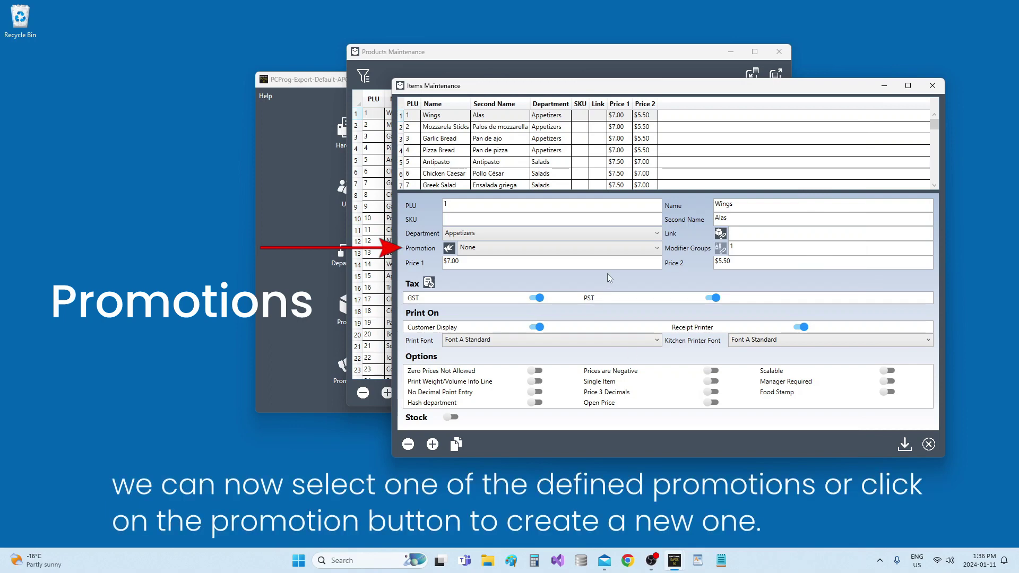
# - View the available promotions, print fonts and kitchen printer fonts for Wings without changing the selections
pyautogui.click(477, 248)
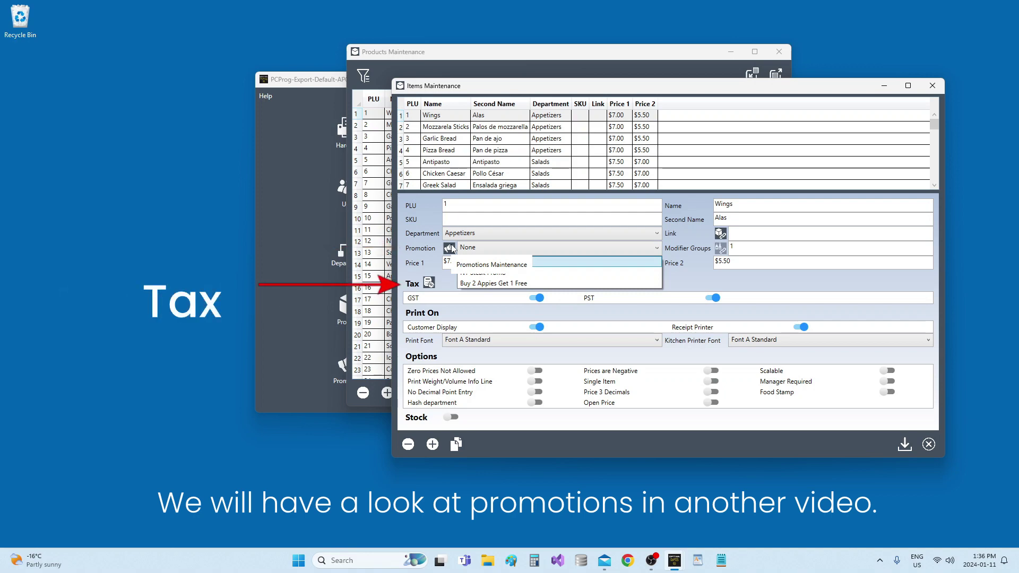
pyautogui.click(502, 259)
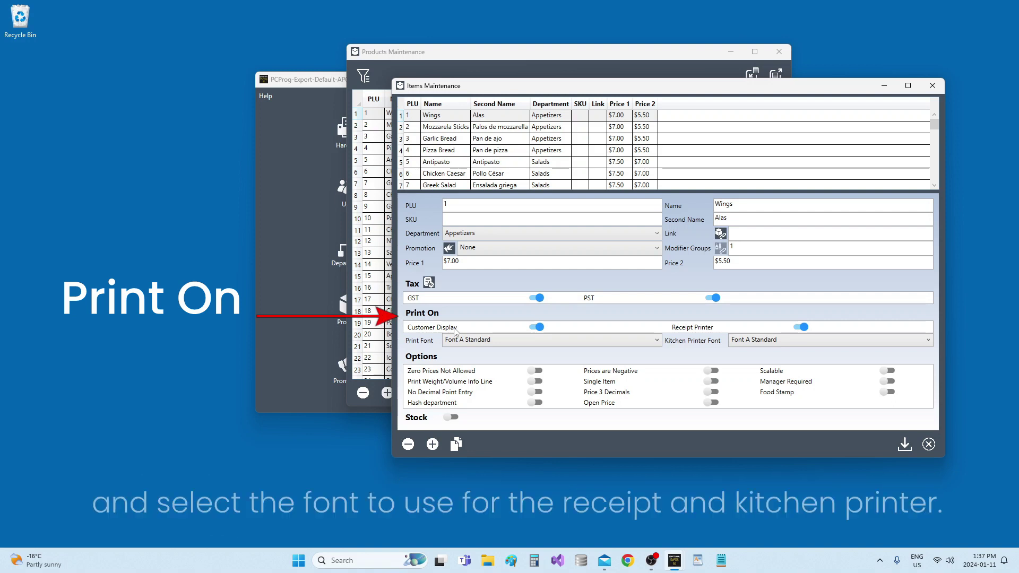
pyautogui.click(487, 345)
pyautogui.click(485, 352)
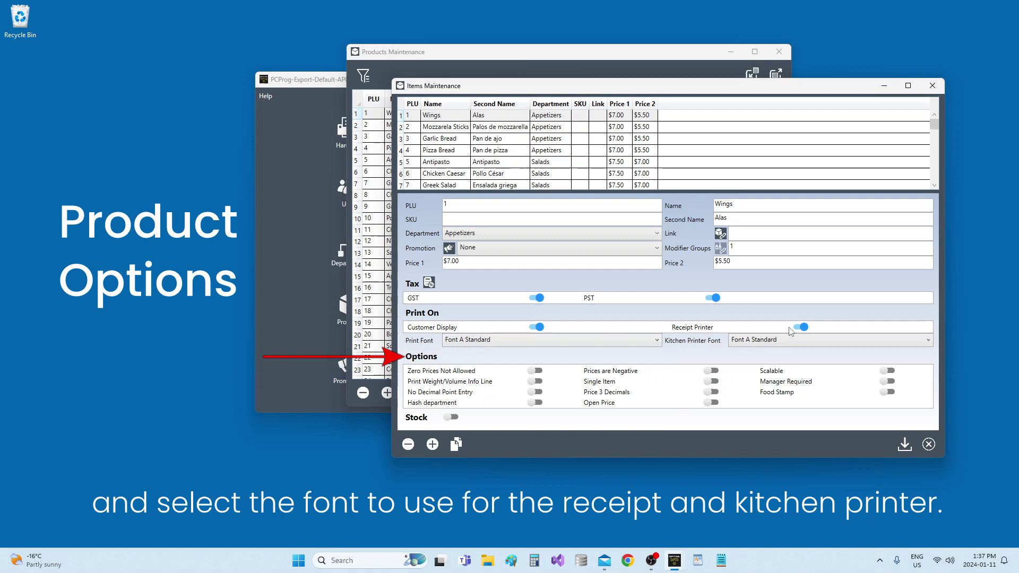
pyautogui.click(791, 341)
pyautogui.click(789, 342)
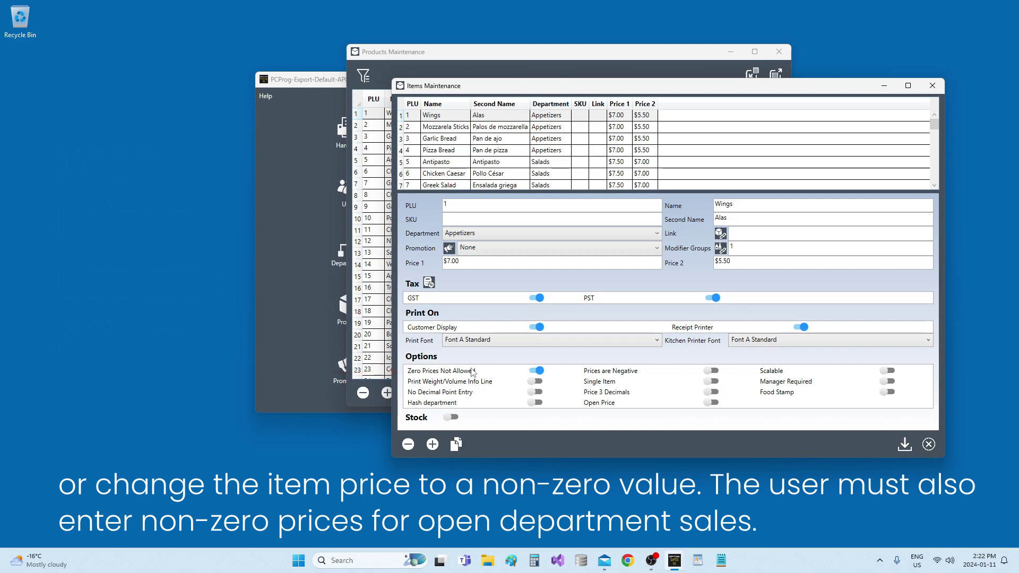
# - Turn off Zero Prices Not Allowed for Wings and try the Prices are Negative option
pyautogui.click(473, 373)
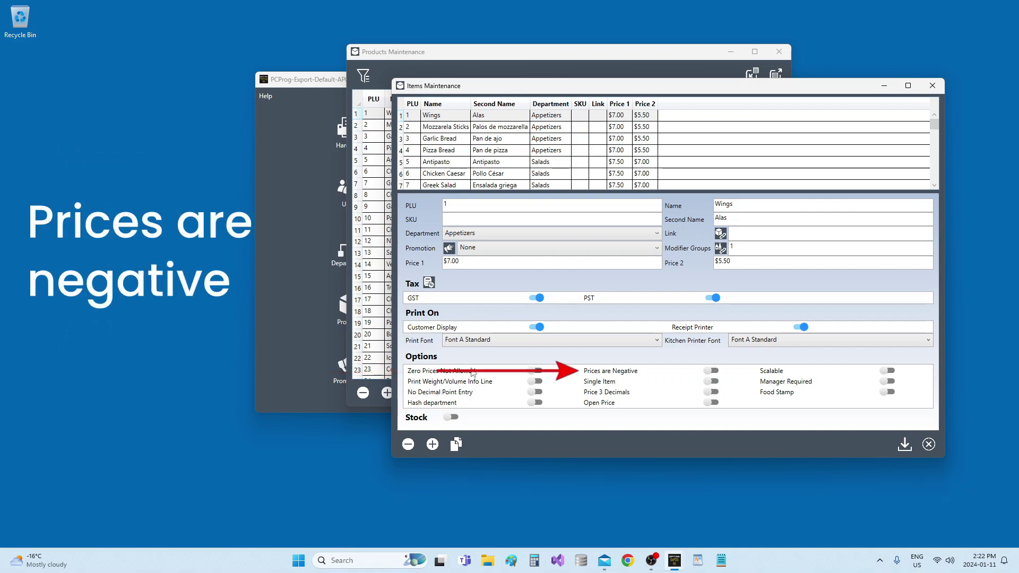
pyautogui.click(624, 374)
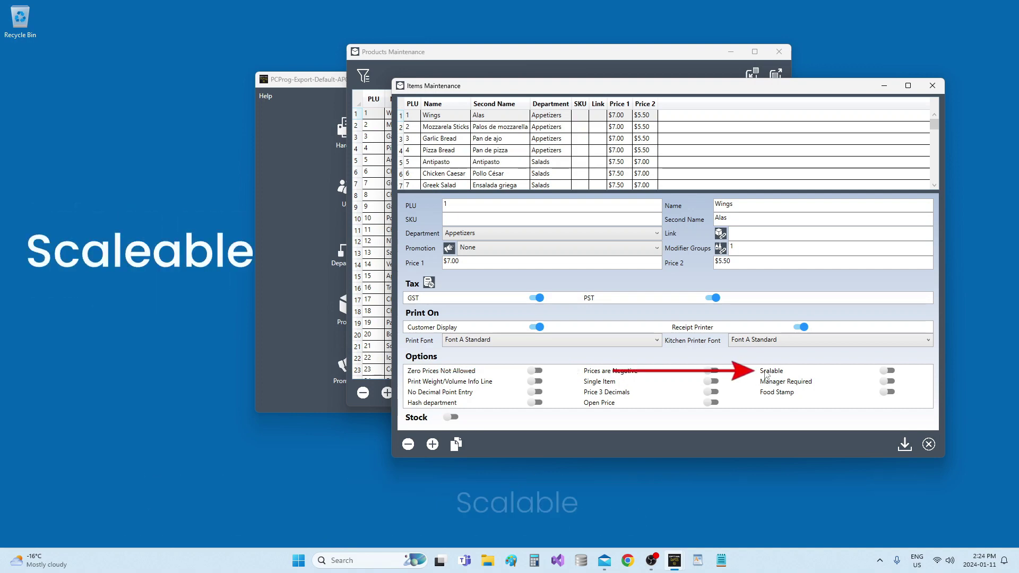
# - Enable the Scalable option for Wings, go to its tare weight field, and disable the option again
pyautogui.click(768, 371)
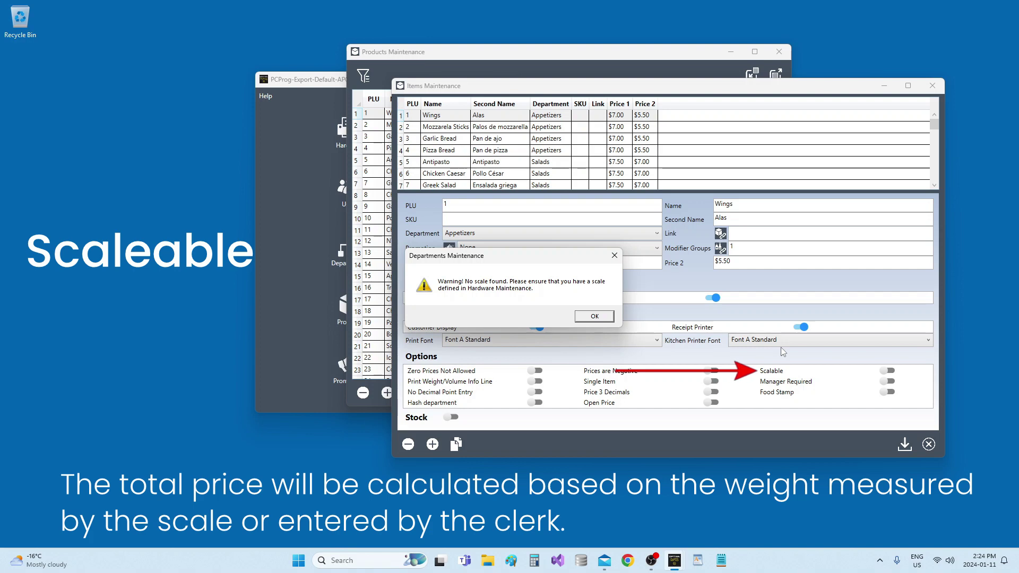
pyautogui.moveTo(553, 256); pyautogui.dragTo(694, 283)
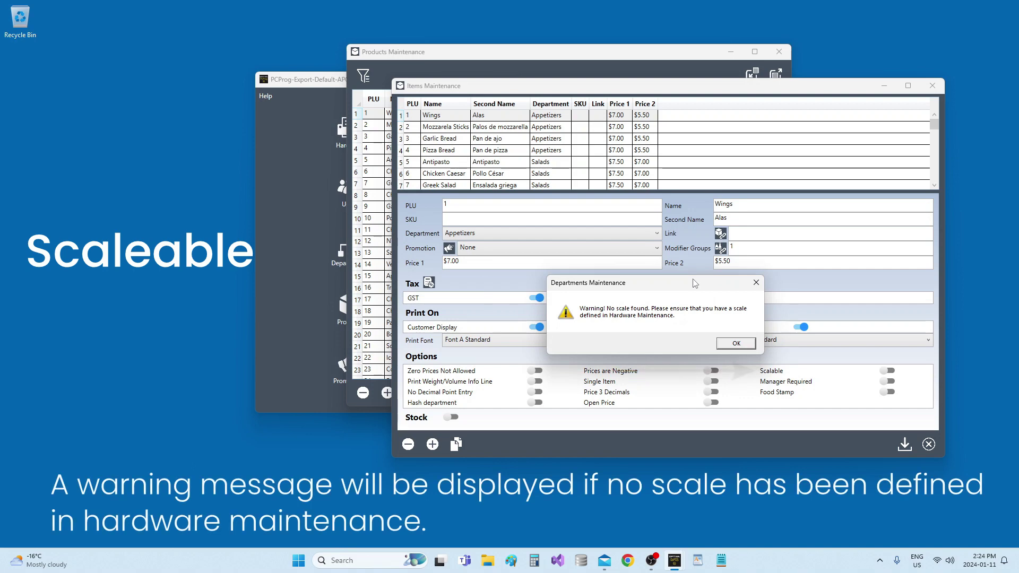
pyautogui.click(737, 344)
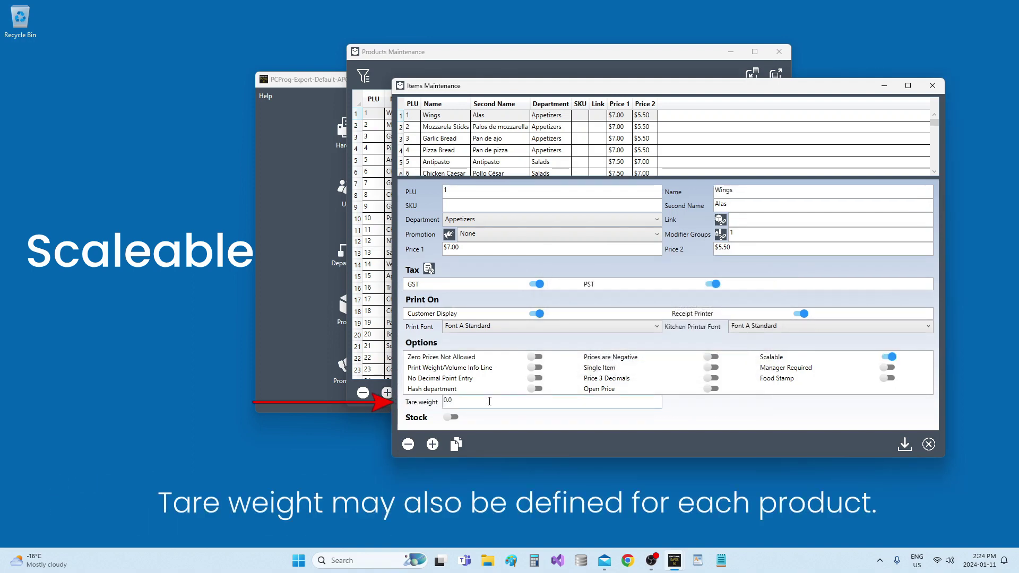
pyautogui.click(490, 401)
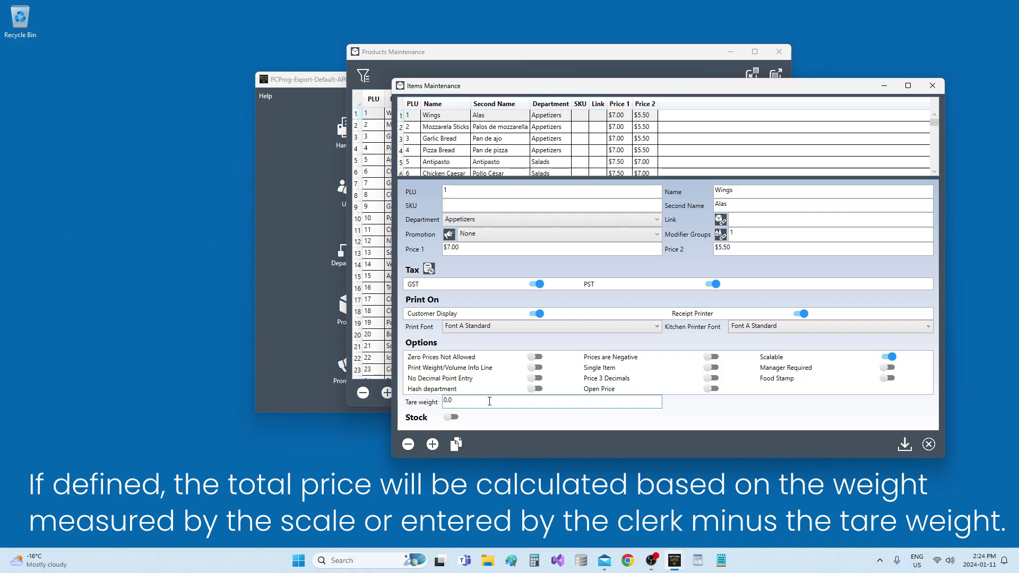
pyautogui.click(780, 359)
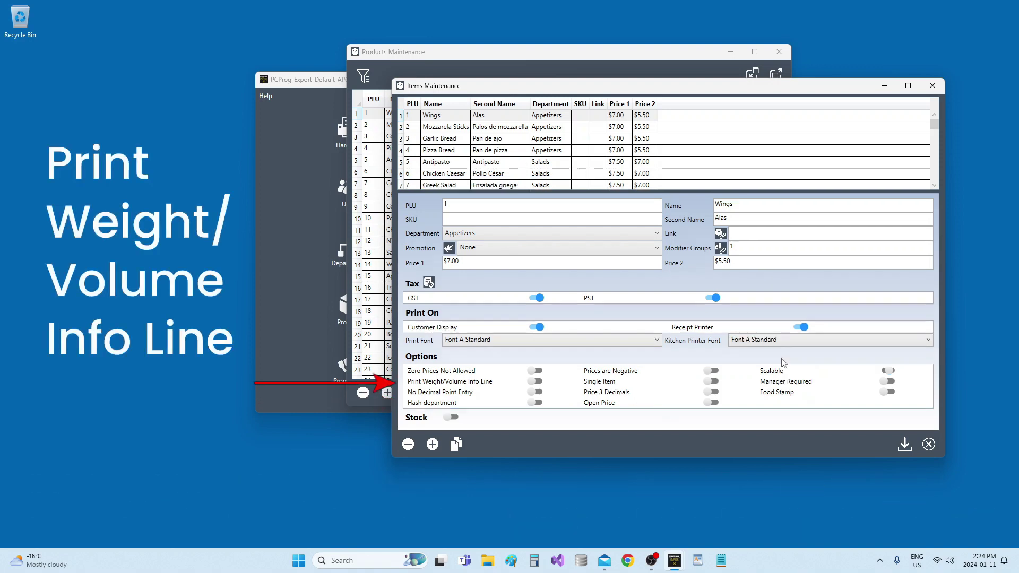
# - Try the Print Weight/Volume Info Line, Manager Required and No Decimal Point Entry options for Wings, leaving them disabled
pyautogui.click(452, 384)
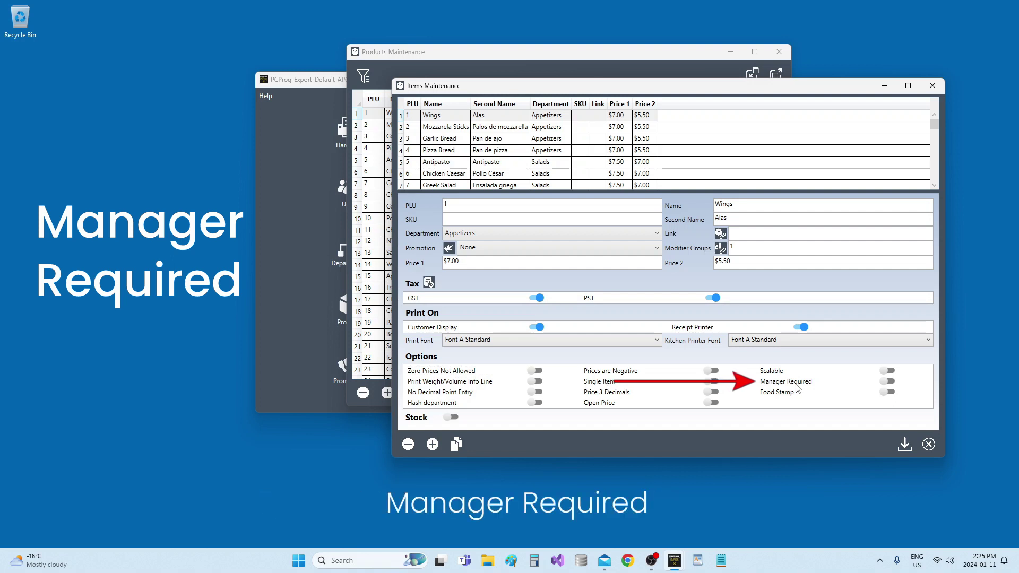
pyautogui.click(796, 385)
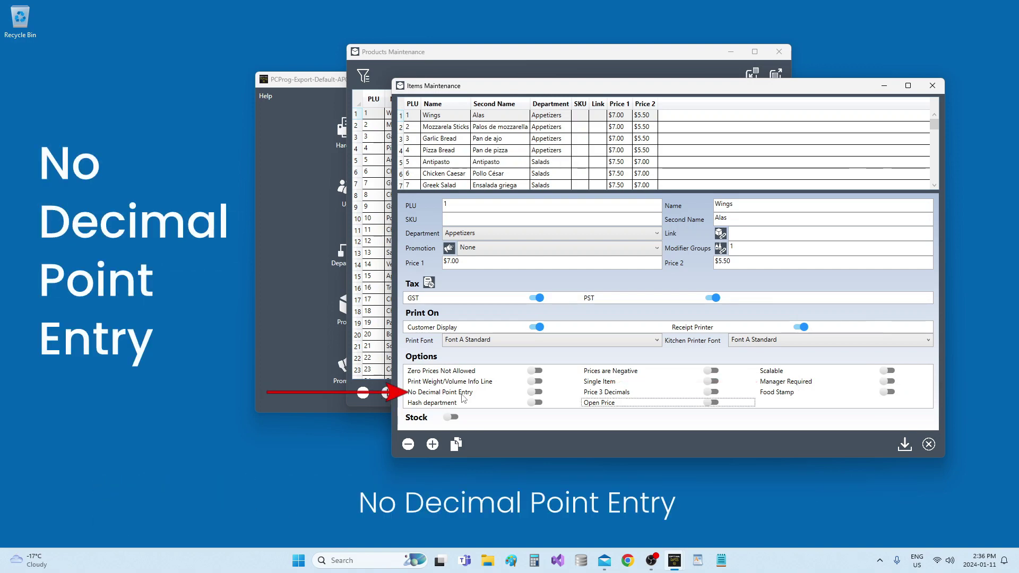
pyautogui.click(462, 395)
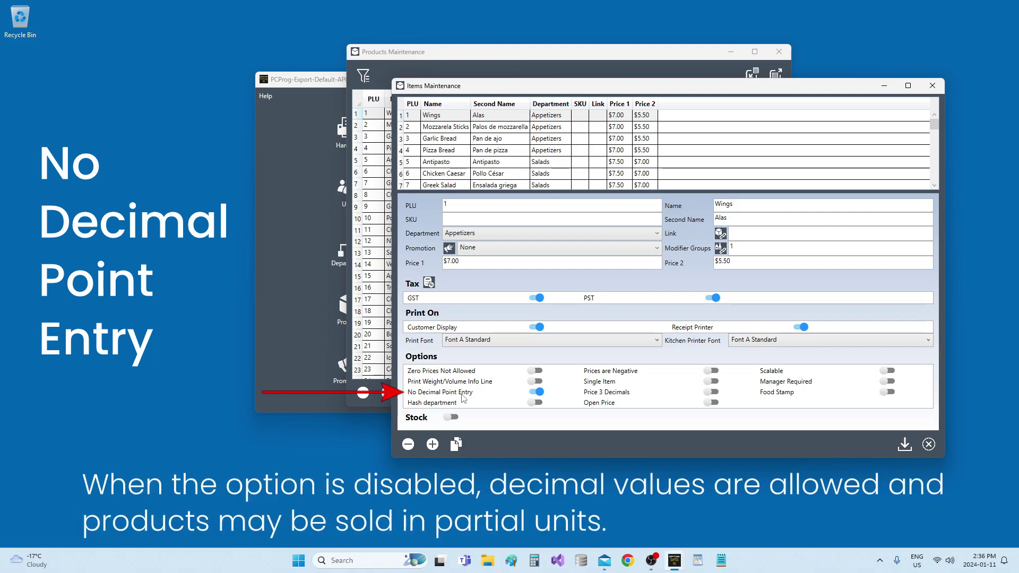
pyautogui.click(462, 395)
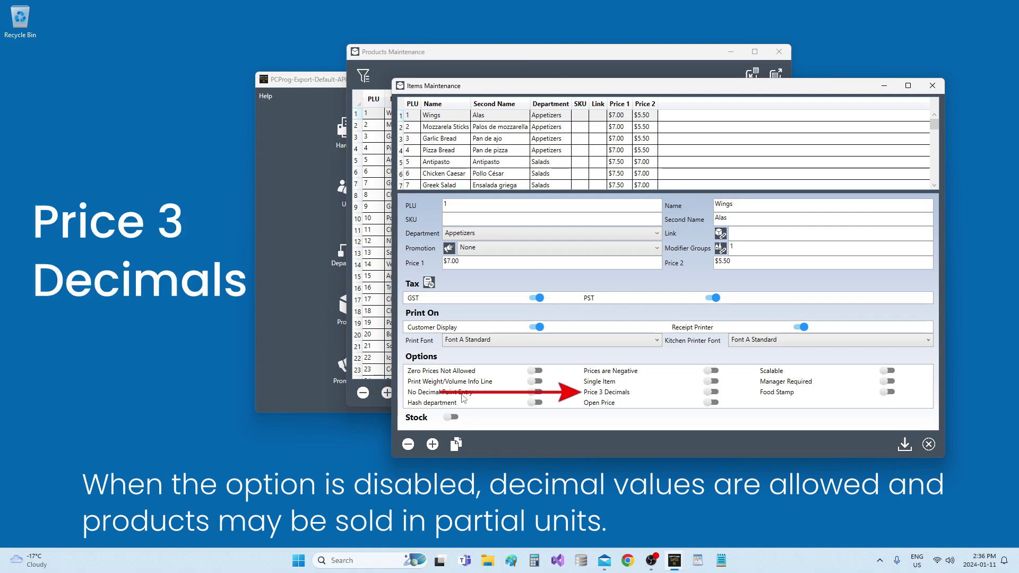
# - Enable and disable again the Price 3 Decimals and Food Stamp options for Wings
pyautogui.click(624, 397)
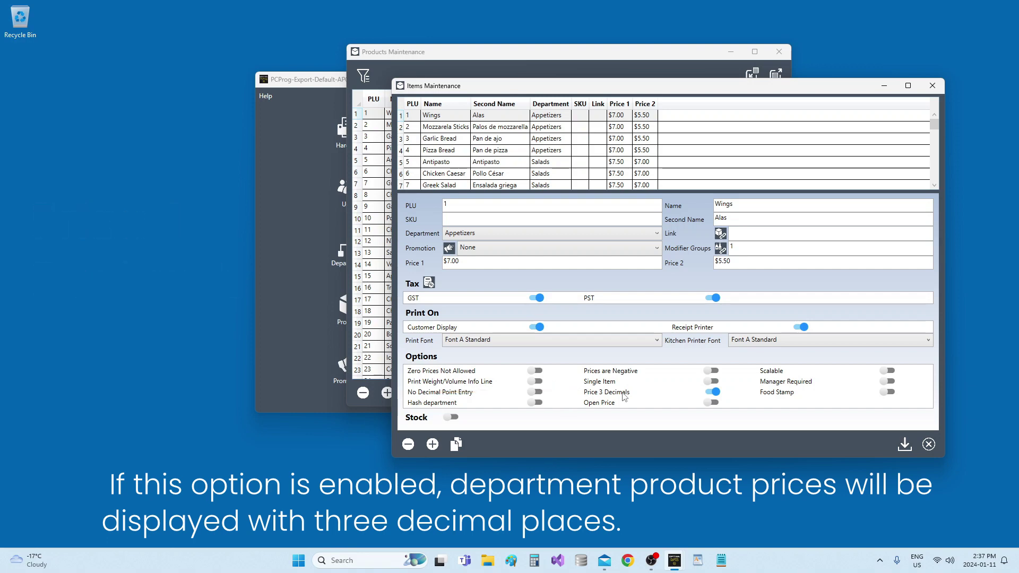
pyautogui.click(712, 392)
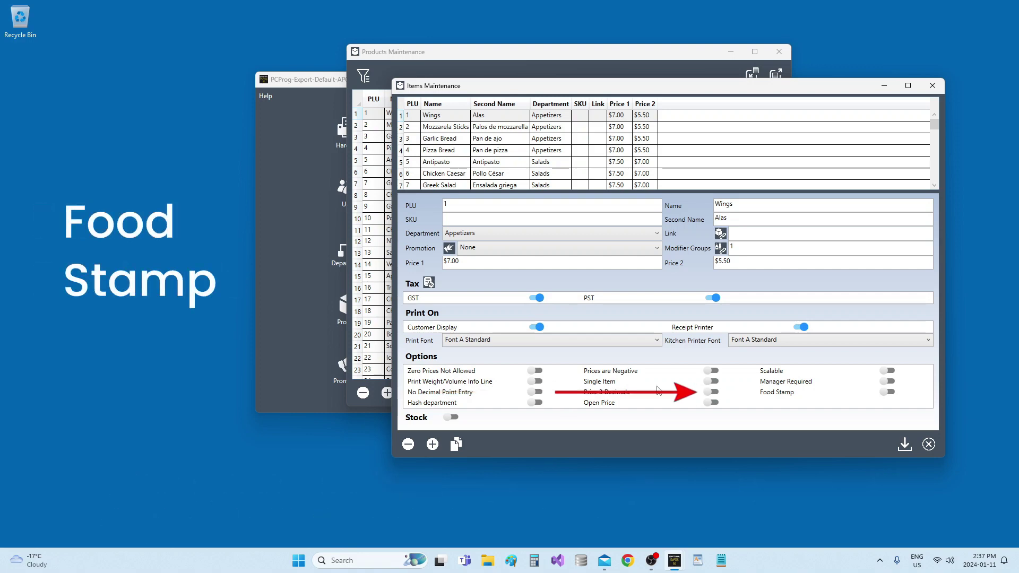
pyautogui.click(765, 397)
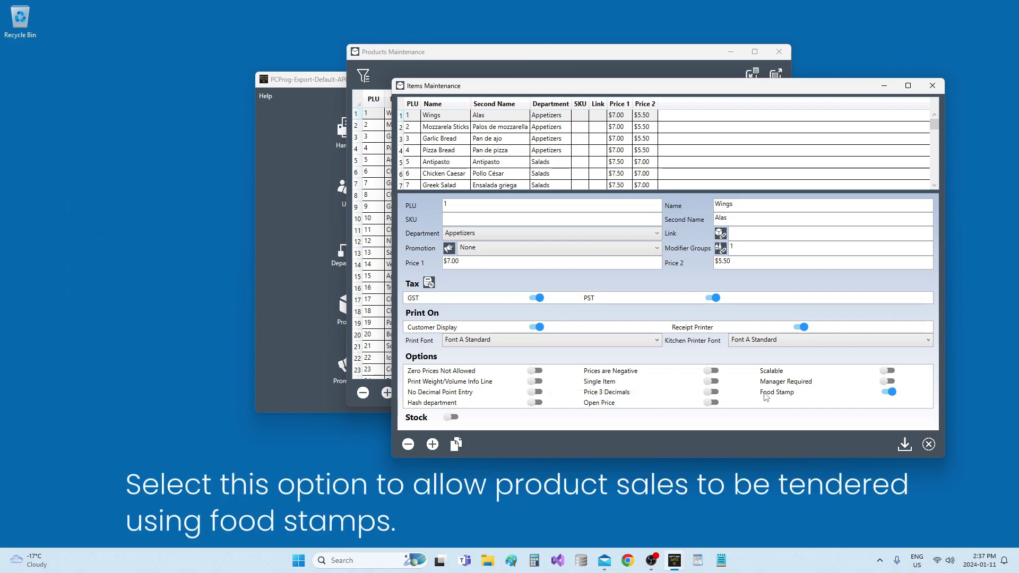
pyautogui.click(765, 397)
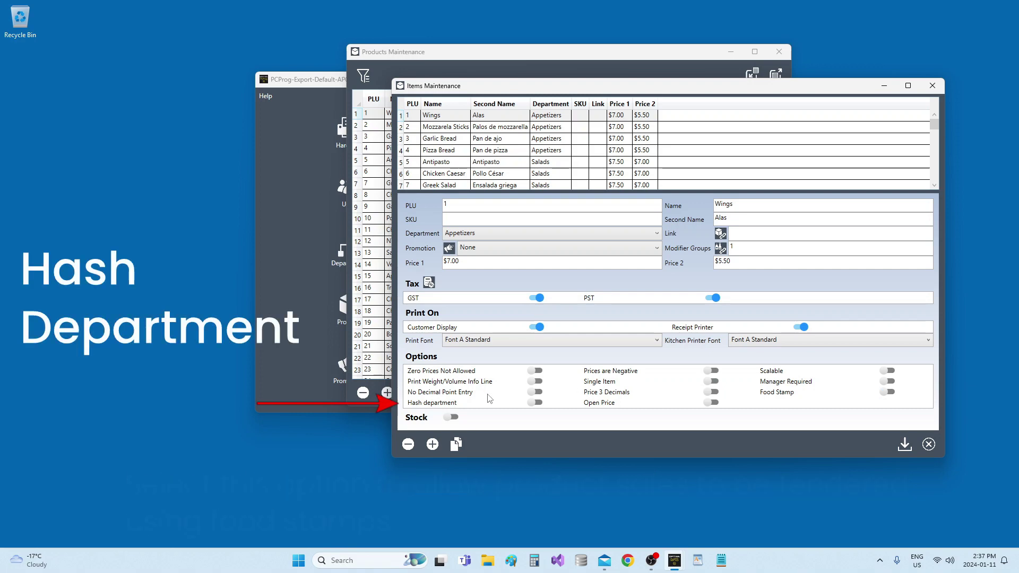
# - Enable and disable again the Hash department and Open Price options for Wings
pyautogui.click(446, 407)
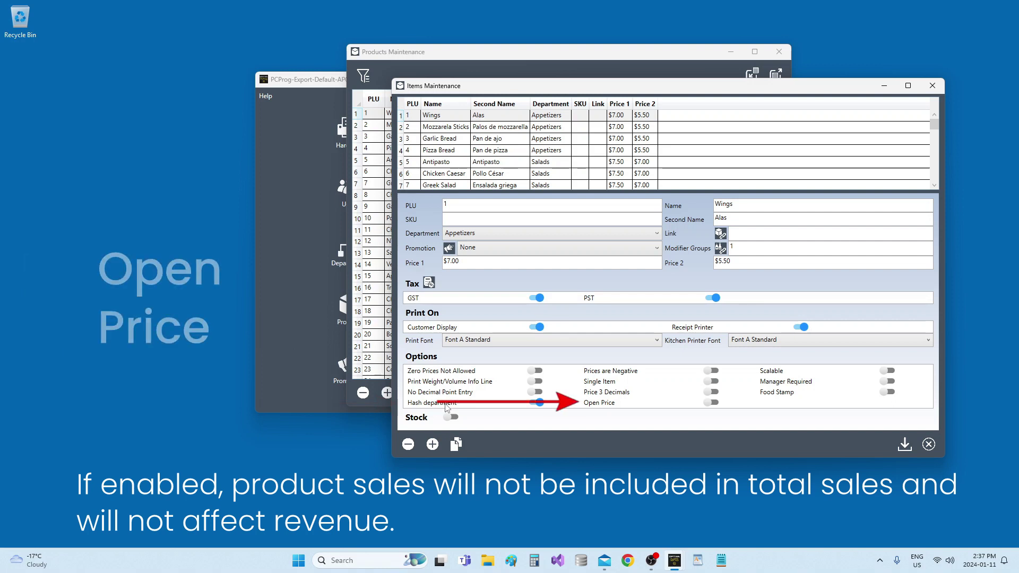
pyautogui.click(455, 406)
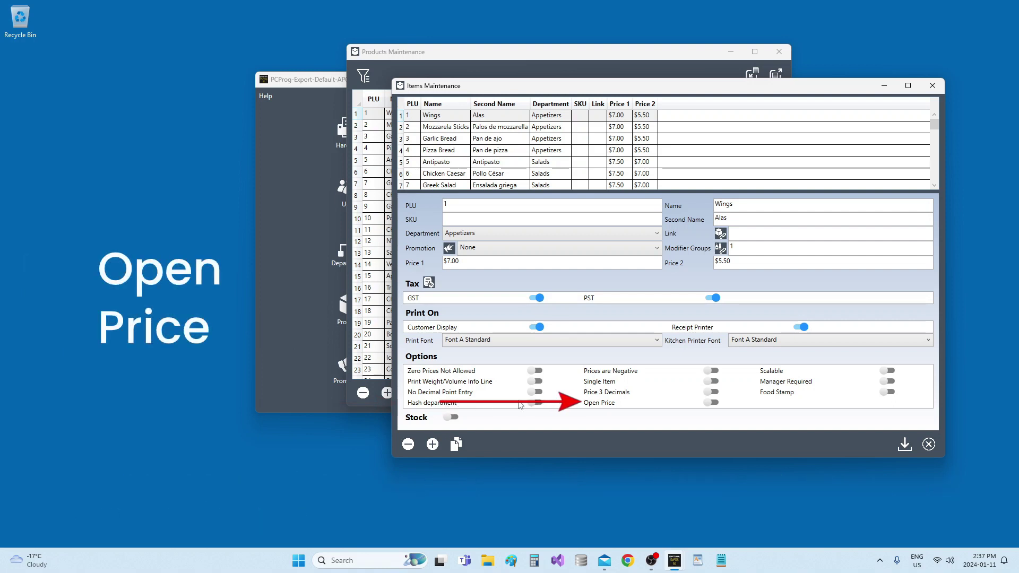
pyautogui.click(597, 403)
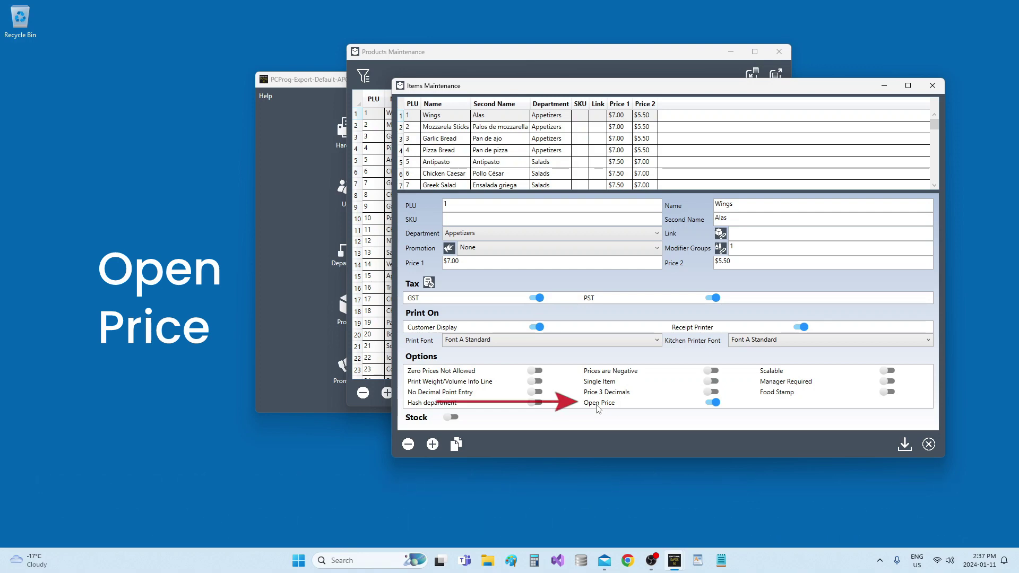
pyautogui.click(597, 404)
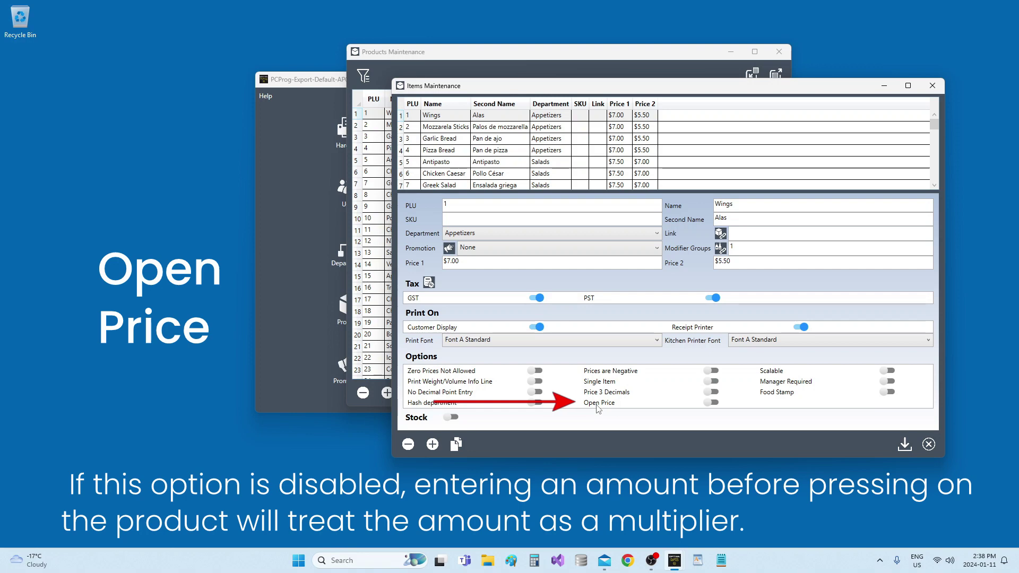
pyautogui.click(597, 405)
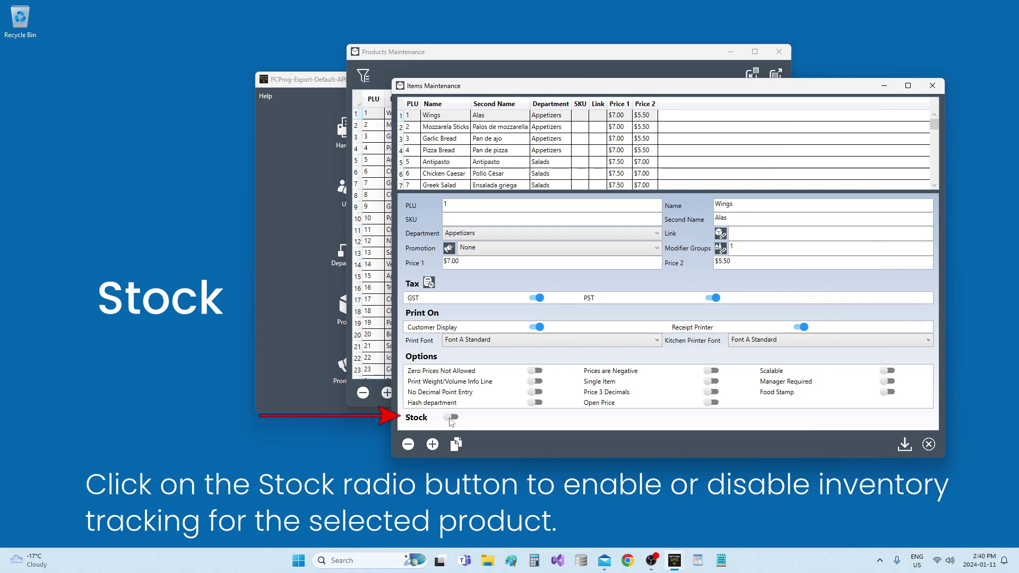
# - Enable stock tracking for Wings and go through its Cost, Supplier Id and Minimum Stock fields, keeping the supplier as None
pyautogui.click(450, 419)
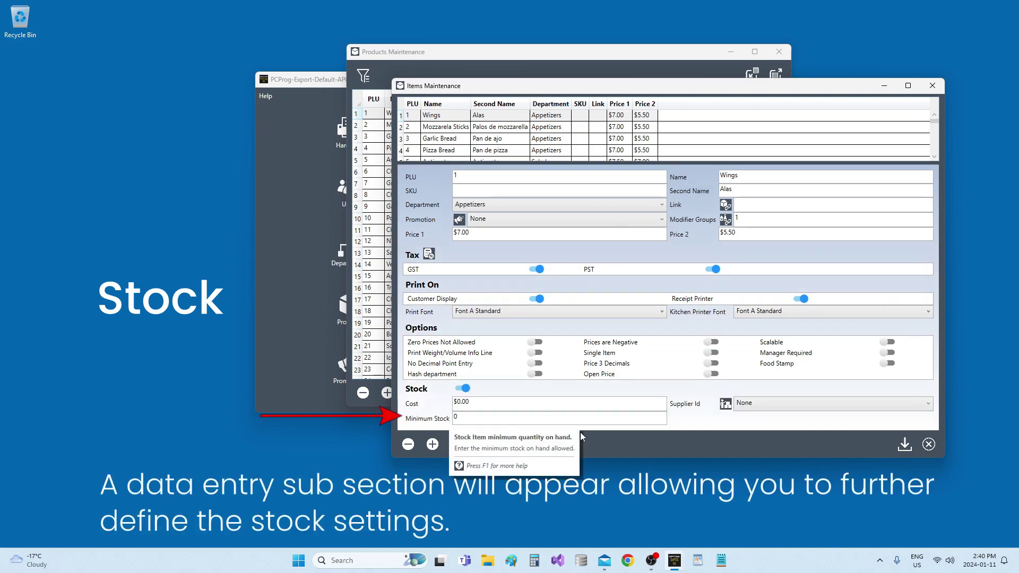
pyautogui.click(493, 401)
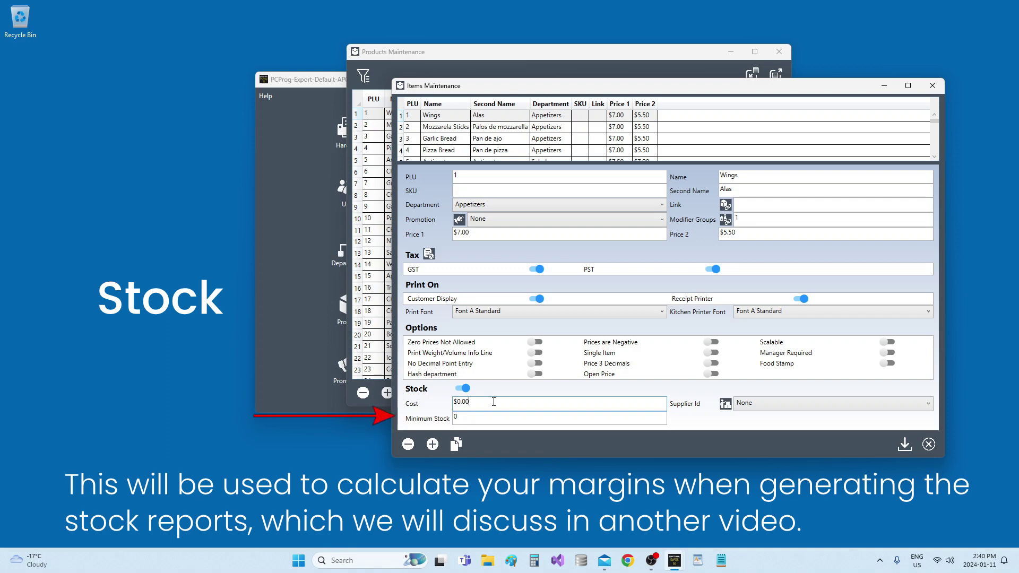
pyautogui.click(766, 408)
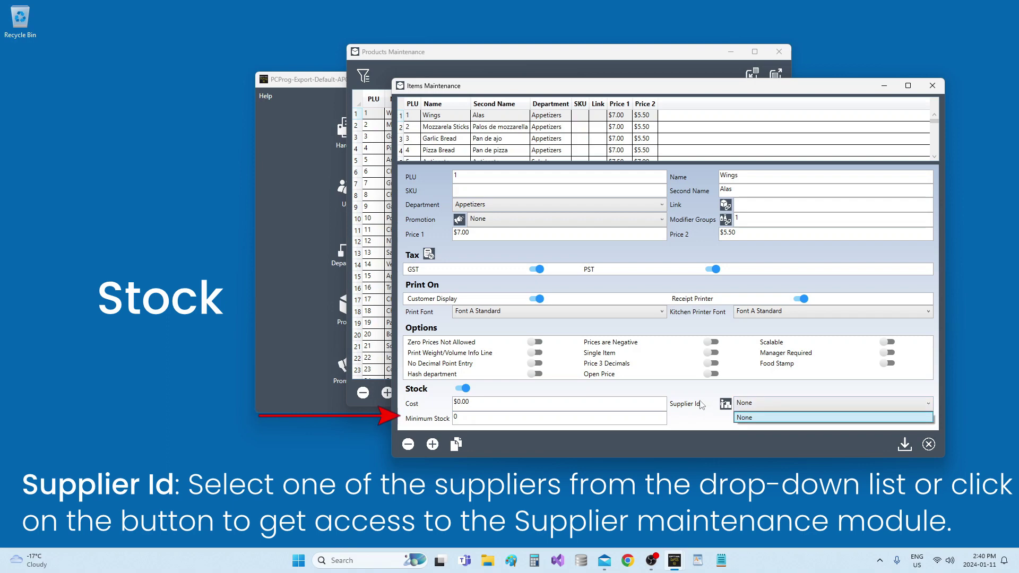
pyautogui.click(732, 423)
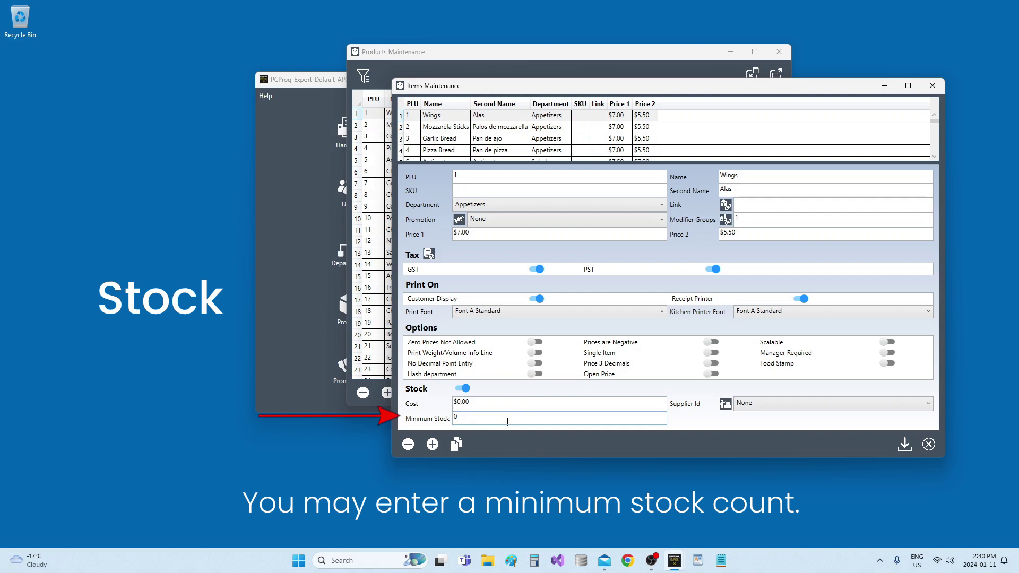
pyautogui.click(506, 419)
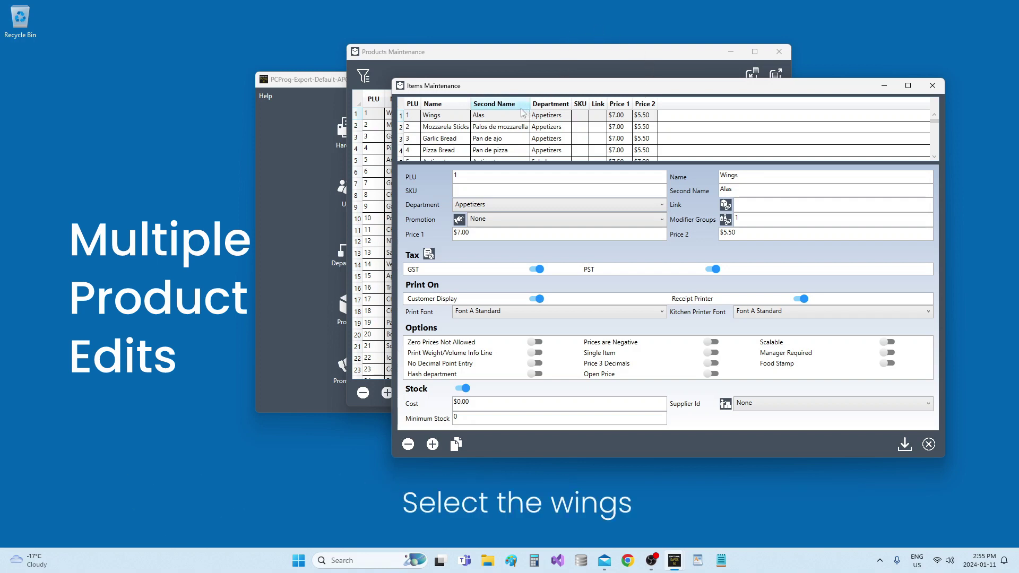
# - Enlarge the Items Maintenance window and select Wings, Mozzarela Sticks and Pizza Bread together, leaving out Garlic Bread
pyautogui.click(445, 119)
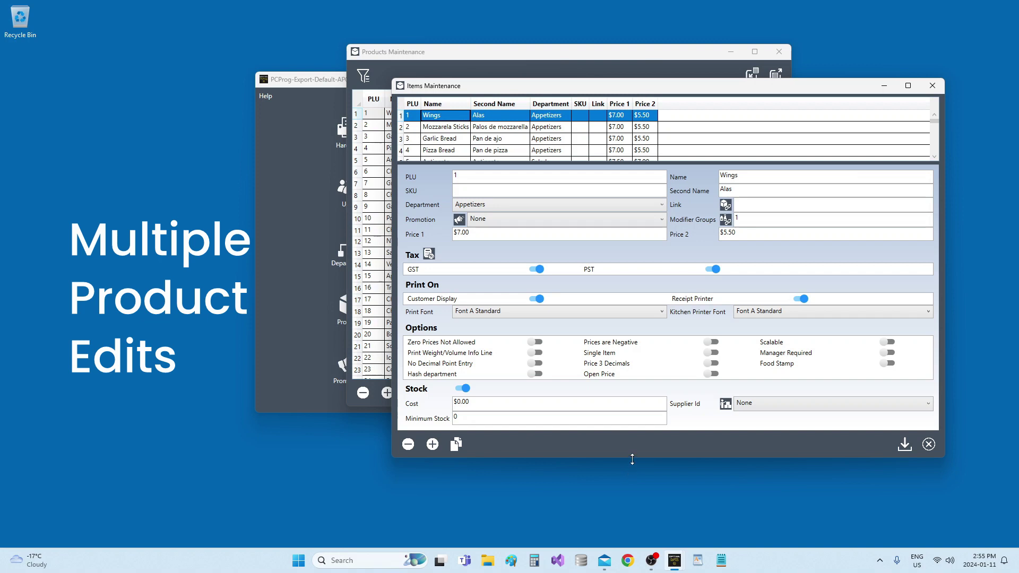
pyautogui.moveTo(632, 460); pyautogui.dragTo(635, 516)
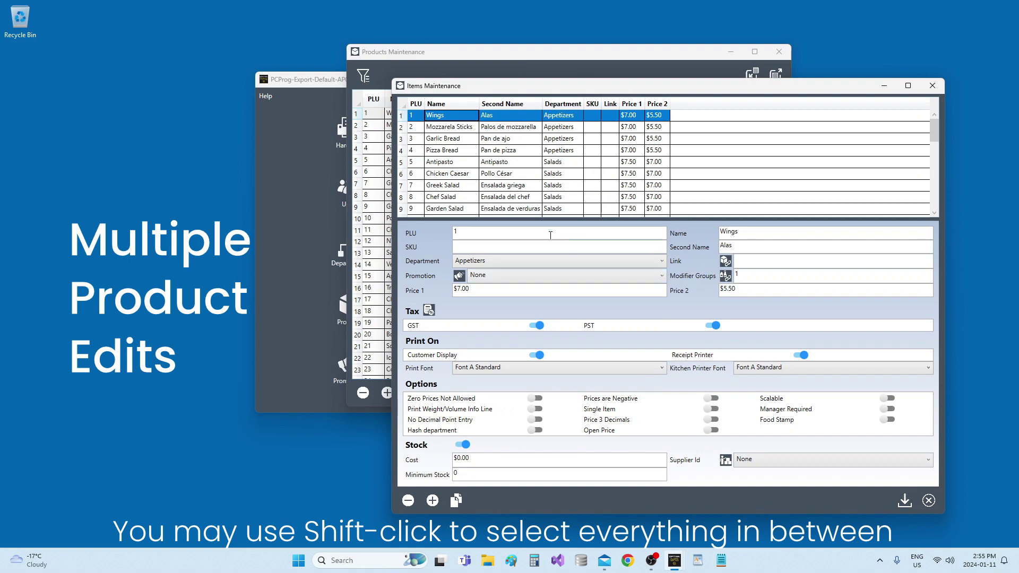
pyautogui.keyDown('shift'); pyautogui.click(445, 153); pyautogui.keyUp('shift')
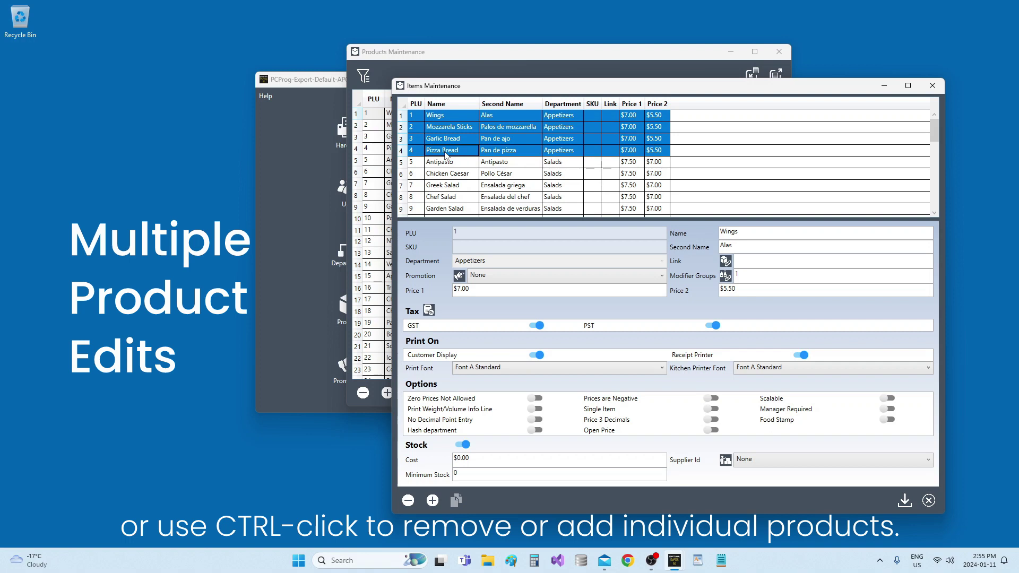
pyautogui.keyDown('ctrl'); pyautogui.click(418, 141); pyautogui.keyUp('ctrl')
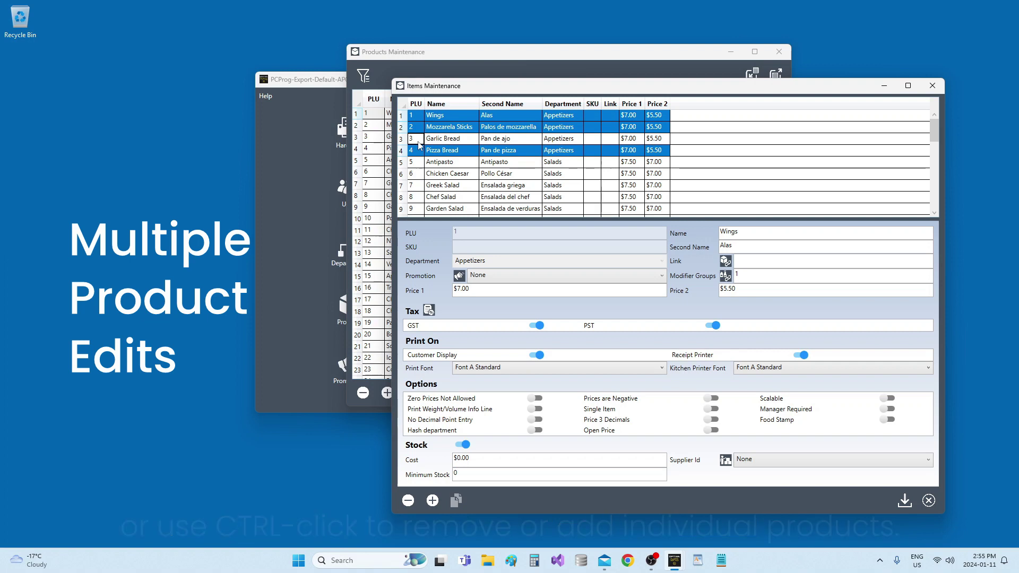
# - Select Wings, Mozzarela Sticks, Garlic Bread and Pizza Bread together and set their Price 2 to $6.50
pyautogui.keyDown('ctrl'); pyautogui.click(419, 150); pyautogui.keyUp('ctrl')
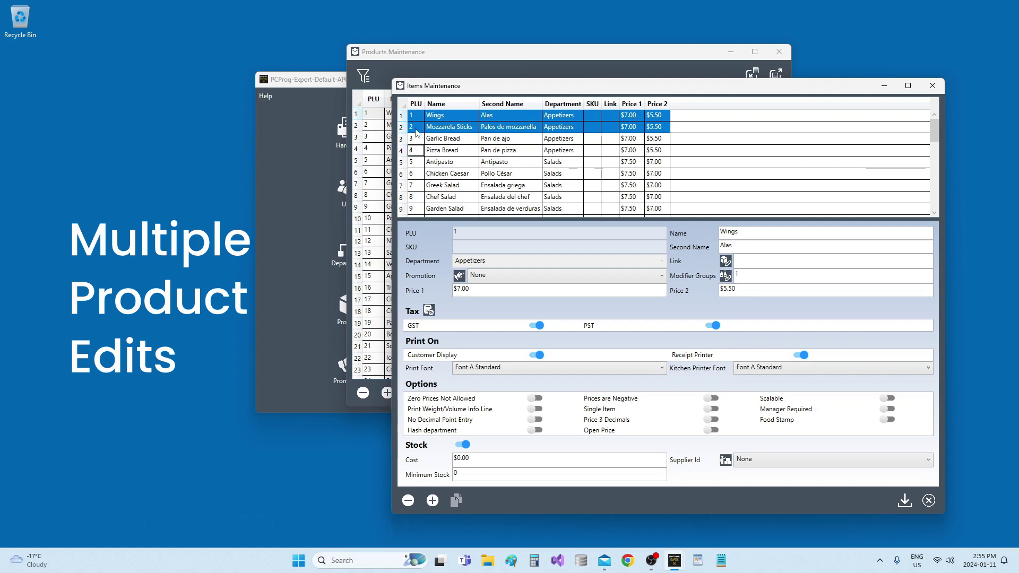
pyautogui.keyDown('ctrl'); pyautogui.click(418, 139); pyautogui.keyUp('ctrl')
pyautogui.keyDown('ctrl'); pyautogui.click(418, 151); pyautogui.keyUp('ctrl')
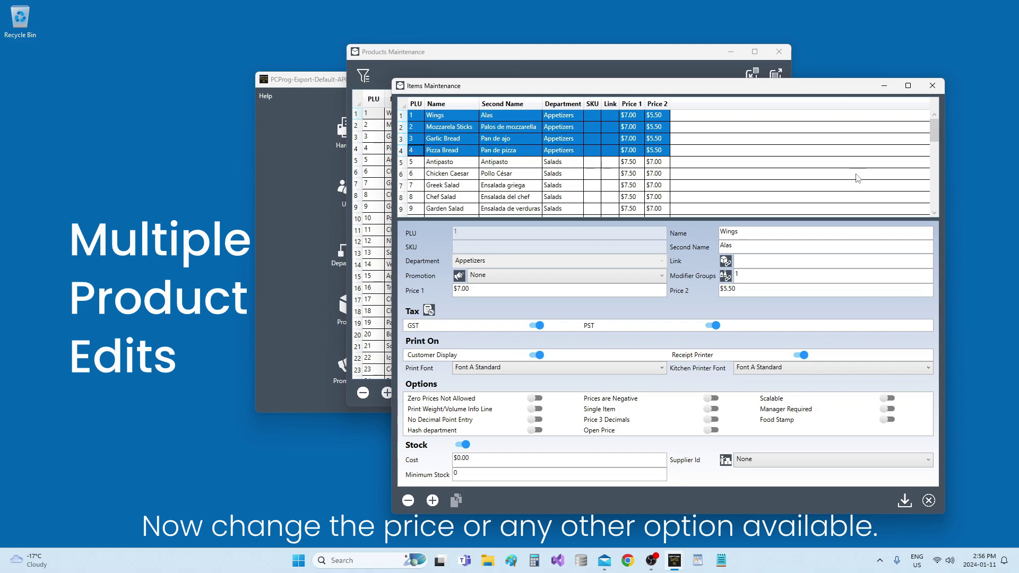
pyautogui.click(748, 290)
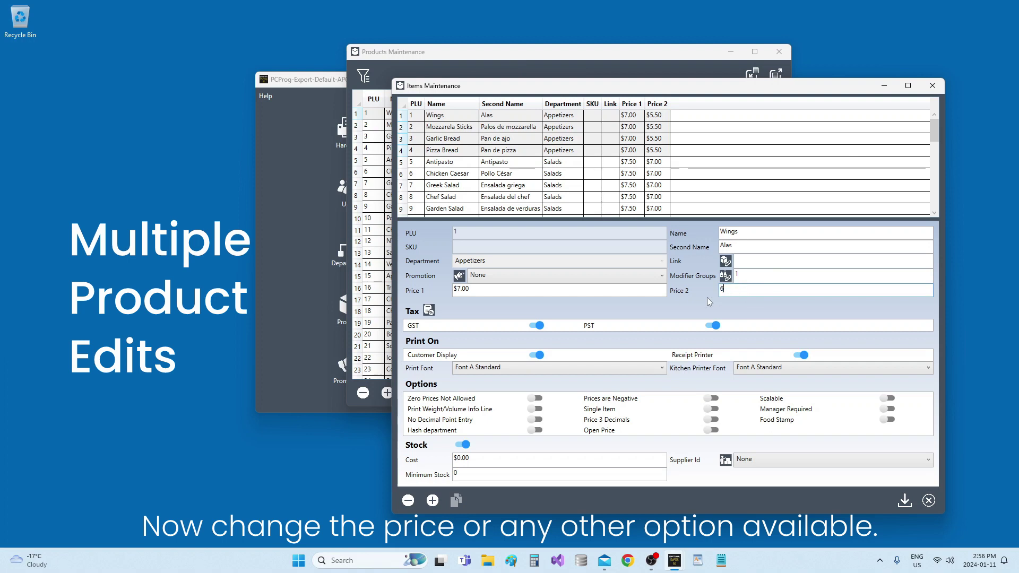
pyautogui.press('Tab')
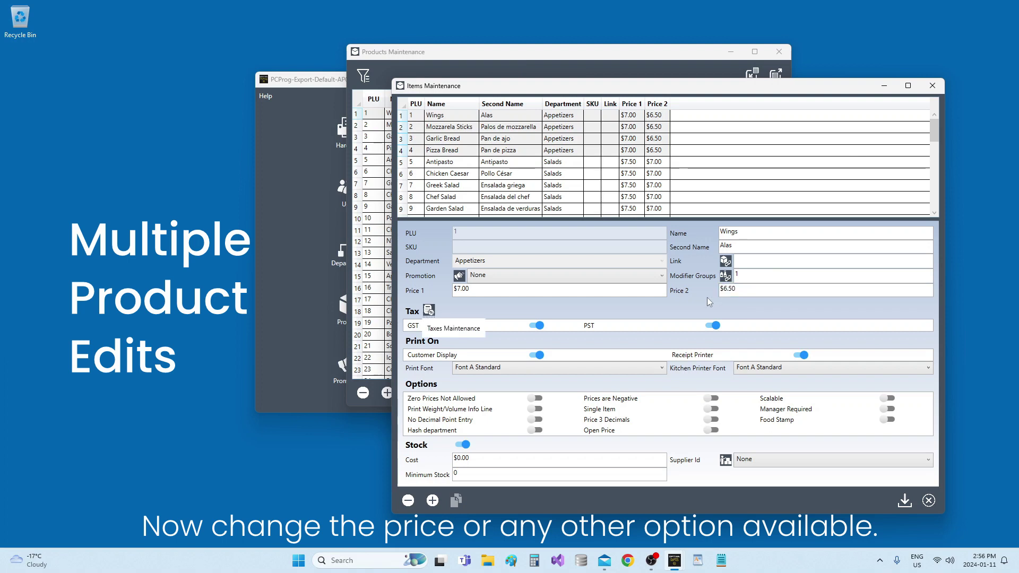
# - Toggle Zero Prices Not Allowed for the four selected products, leaving it enabled, and save the changes
pyautogui.click(456, 400)
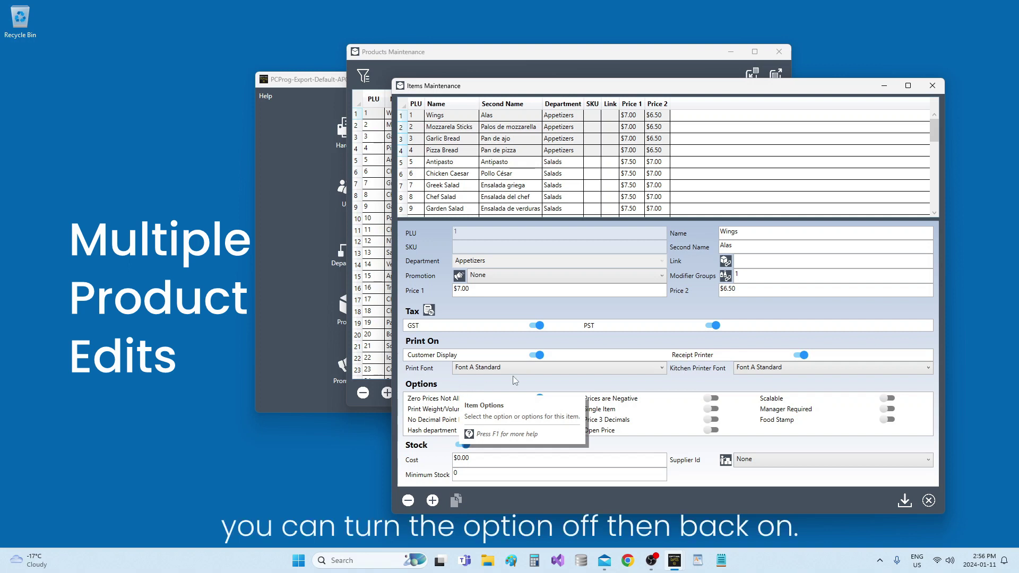
pyautogui.click(442, 400)
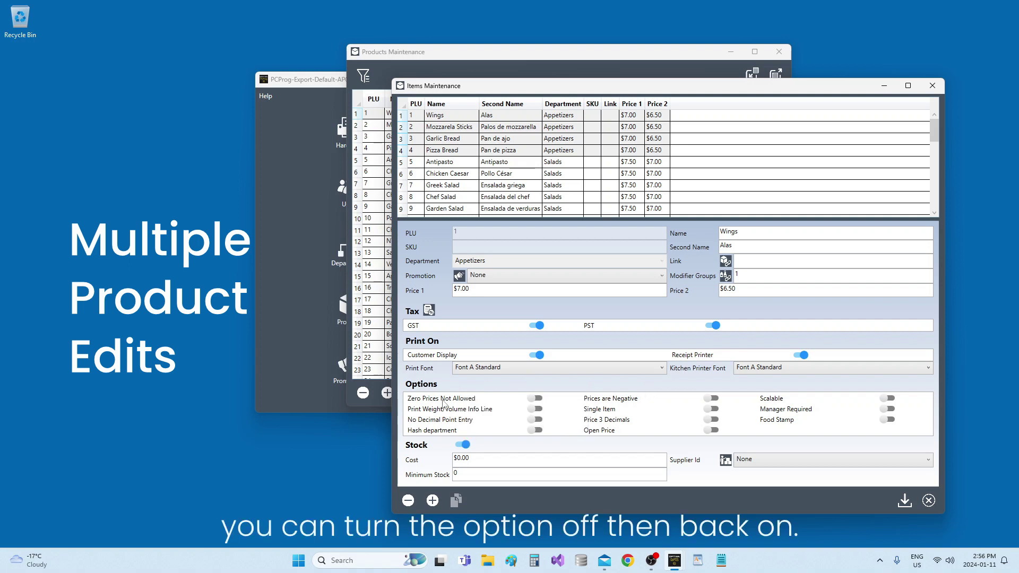
pyautogui.click(443, 399)
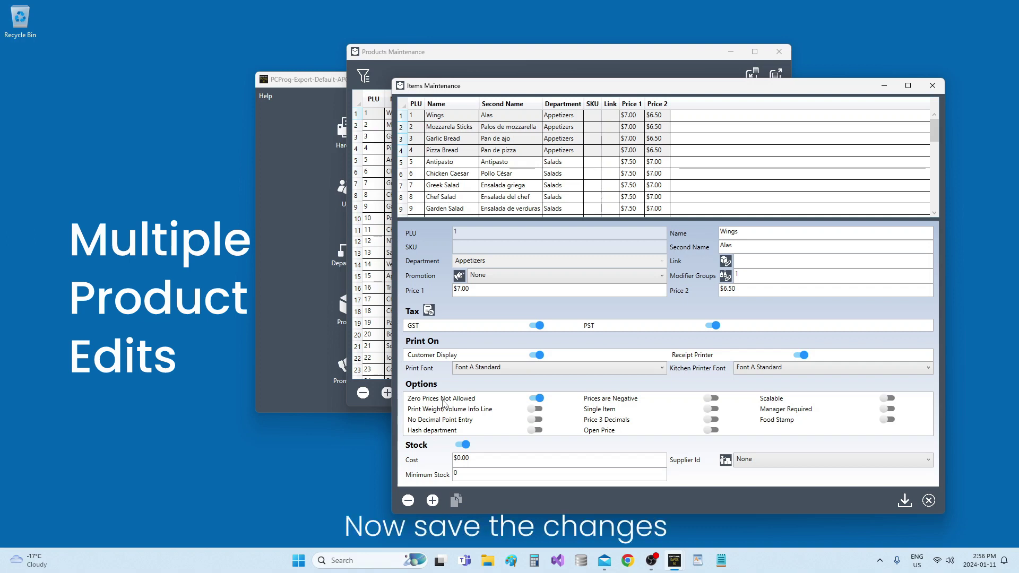
pyautogui.click(906, 506)
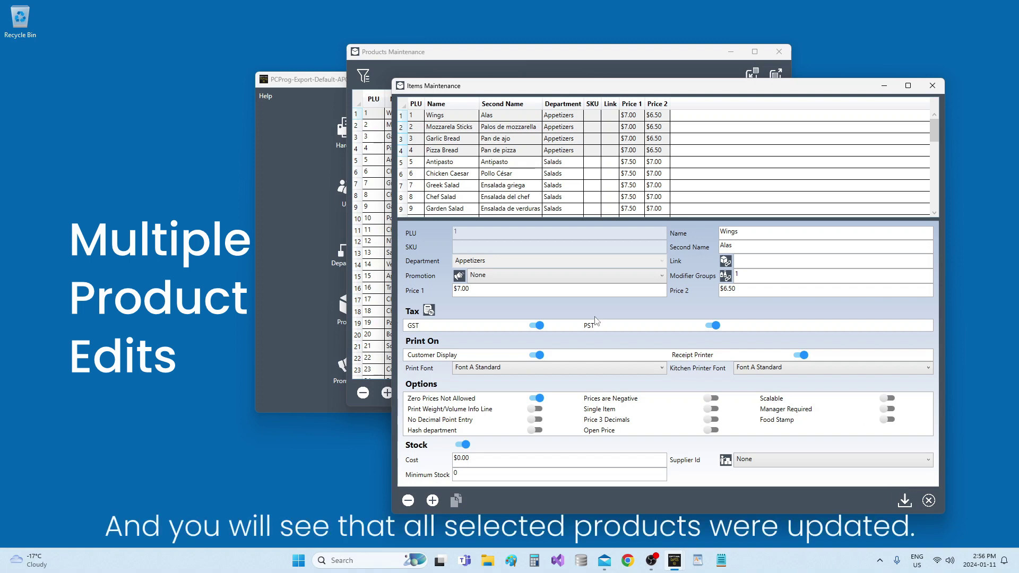
# - Check the updated price and options of Mozzarela Sticks, Garlic Bread and Pizza Bread one after another
pyautogui.click(524, 127)
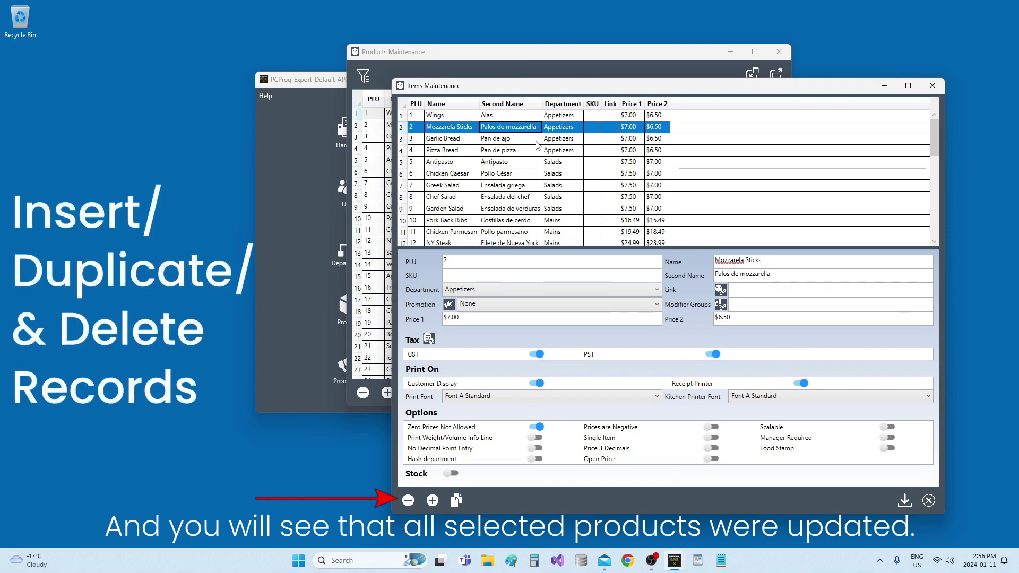
pyautogui.click(535, 141)
pyautogui.click(535, 150)
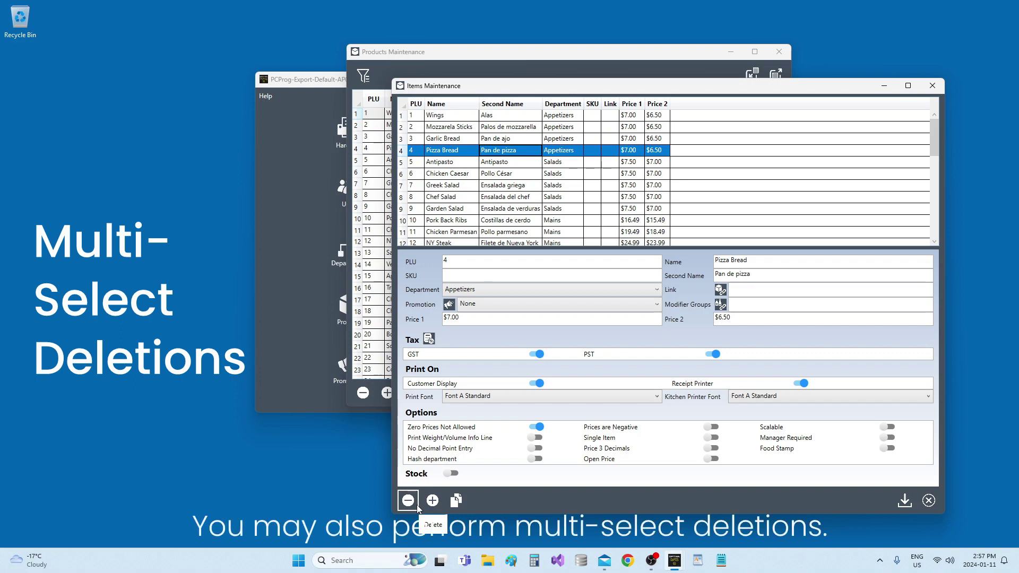
# - Select Mozzarela Sticks, Antipasto and Garden Salad together, and close Items Maintenance without deleting them
pyautogui.click(438, 129)
pyautogui.keyDown('ctrl'); pyautogui.click(455, 162); pyautogui.keyUp('ctrl')
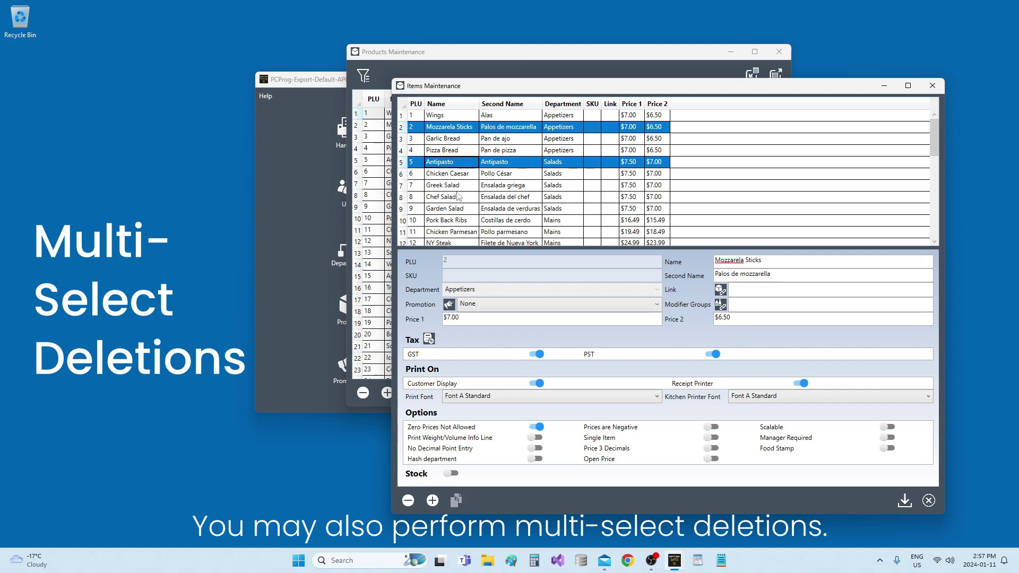
pyautogui.keyDown('ctrl'); pyautogui.click(459, 210); pyautogui.keyUp('ctrl')
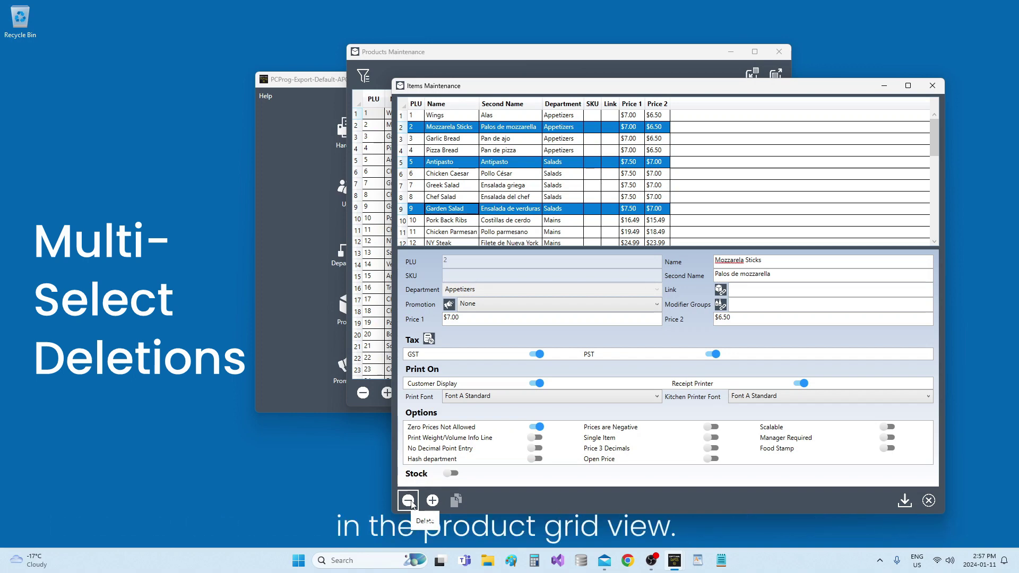
pyautogui.click(929, 500)
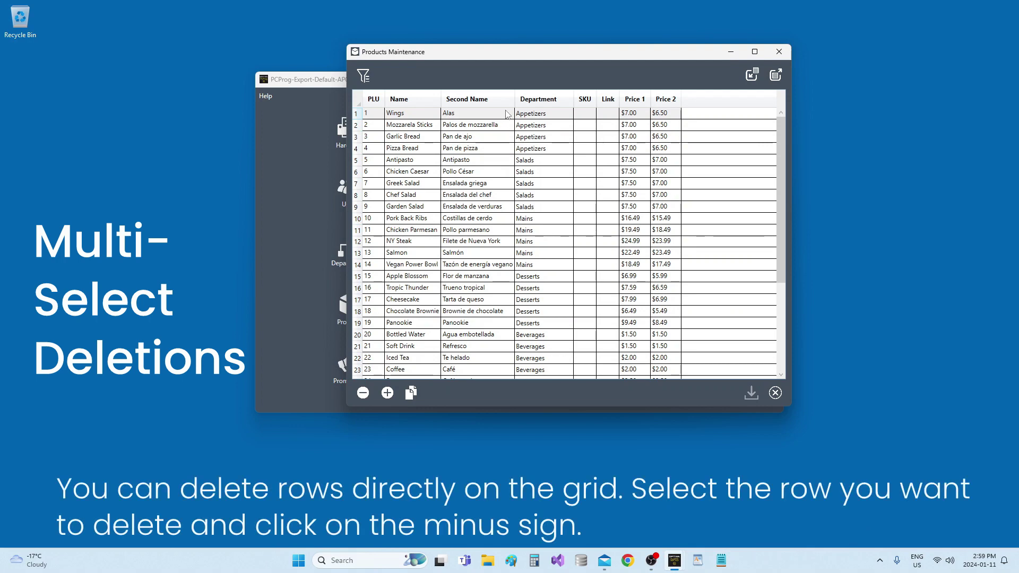
# - Try to delete the Wings product directly from the Products Maintenance grid
pyautogui.click(507, 114)
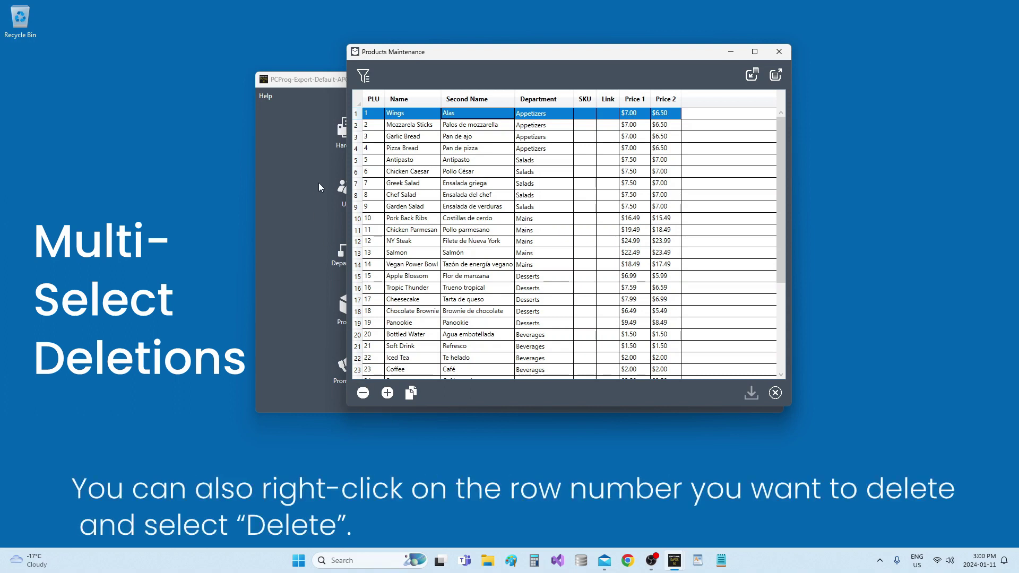
pyautogui.rightClick(360, 114)
pyautogui.click(403, 126)
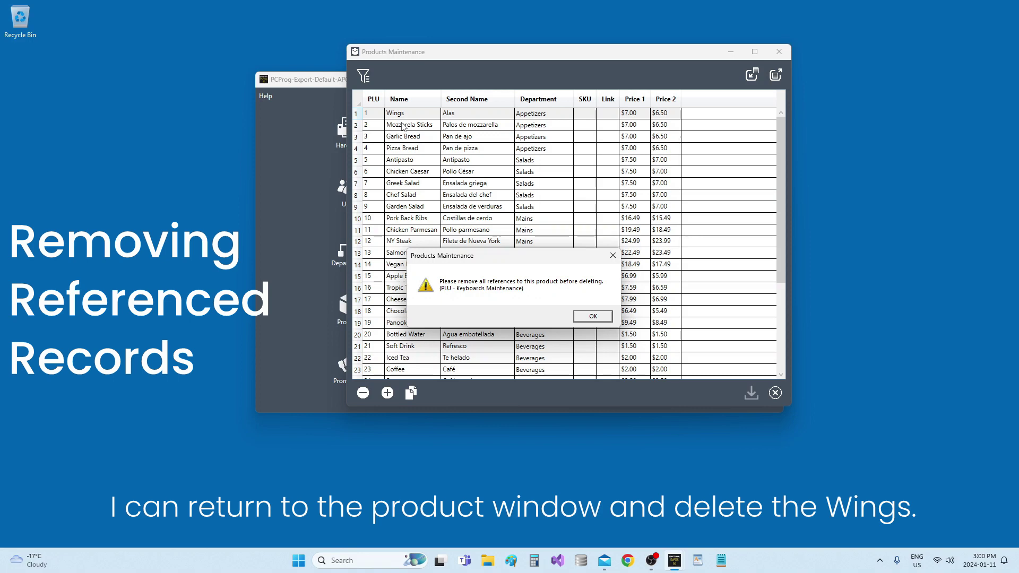
pyautogui.click(613, 319)
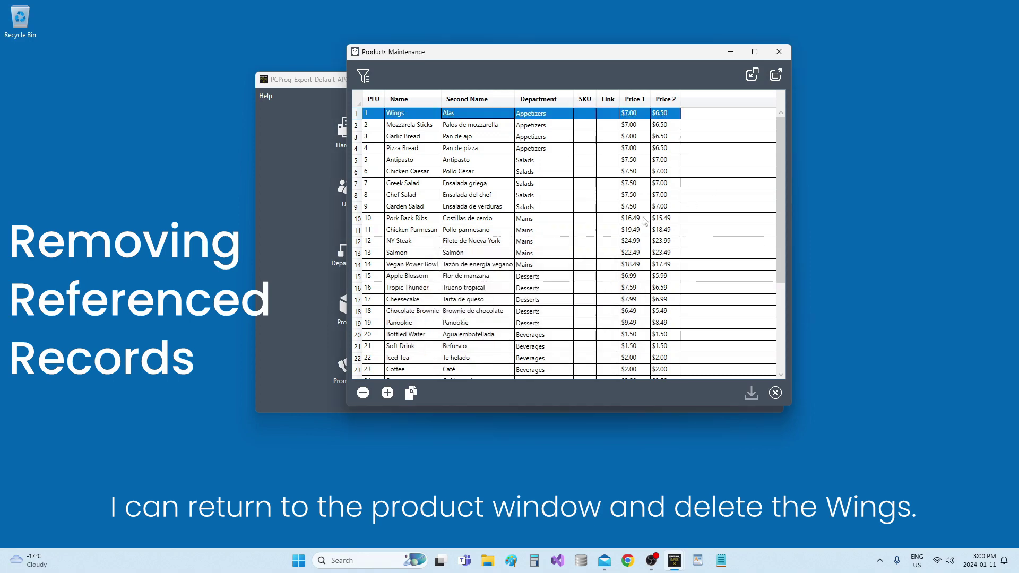
# - Leave Products Maintenance and open the key layout of the Default keyboard for editing
pyautogui.click(779, 52)
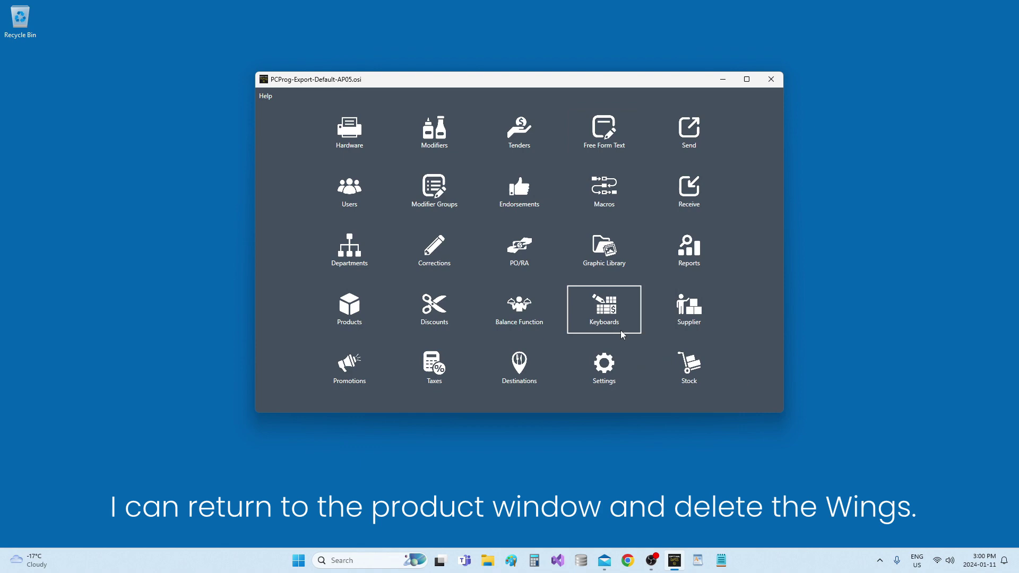
pyautogui.click(611, 323)
pyautogui.moveTo(286, 32); pyautogui.dragTo(517, 48)
pyautogui.doubleClick(434, 80)
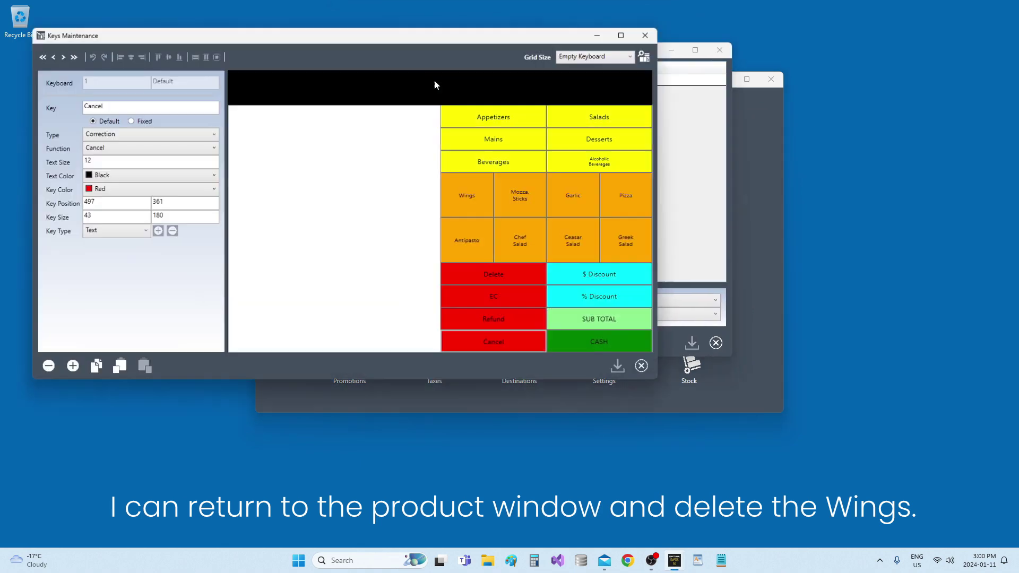
# - Delete the Wings key from the Default keyboard, save the changes and close the keyboard windows
pyautogui.click(467, 204)
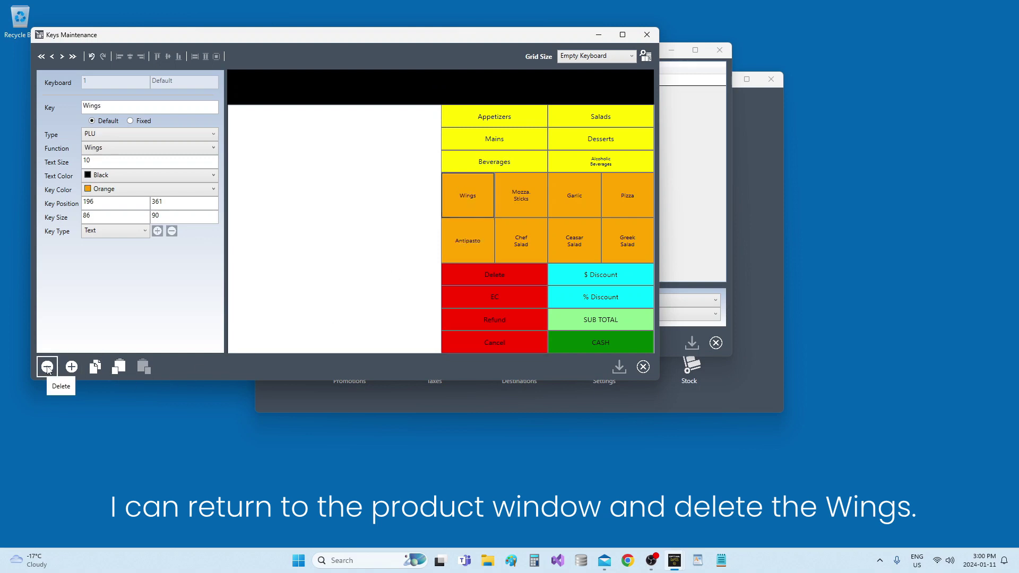
pyautogui.click(47, 367)
pyautogui.click(646, 35)
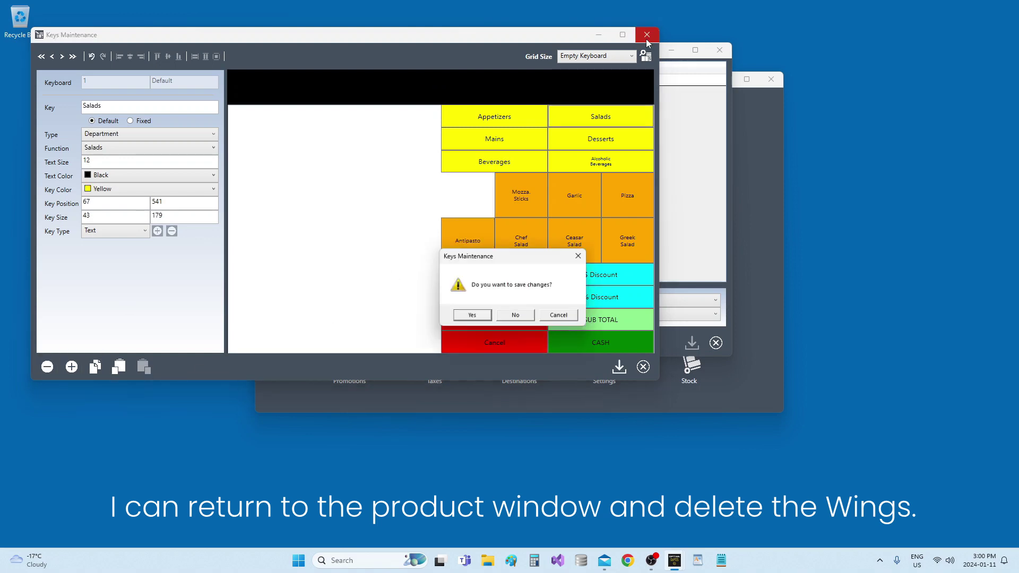
pyautogui.click(472, 316)
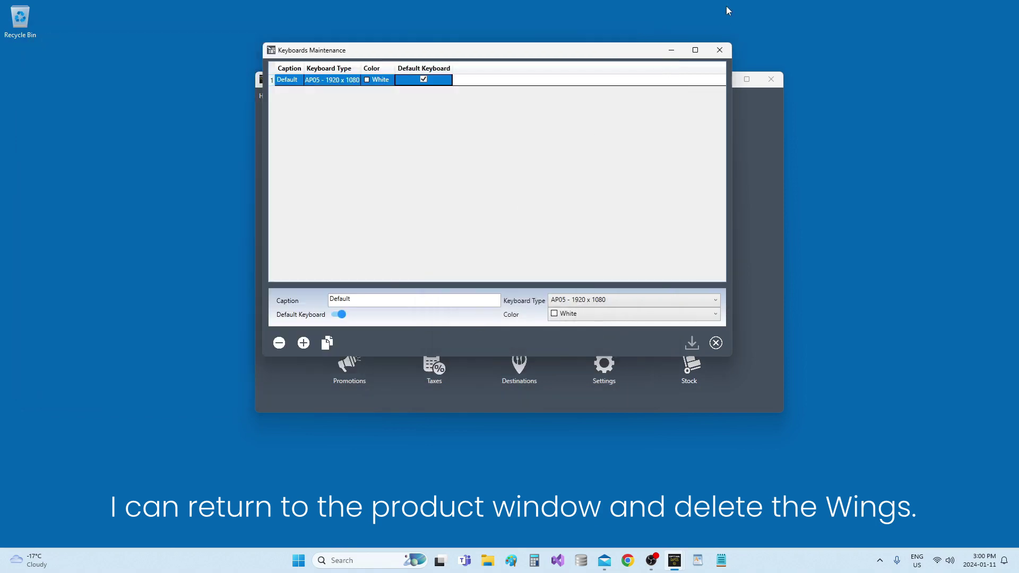
pyautogui.click(719, 50)
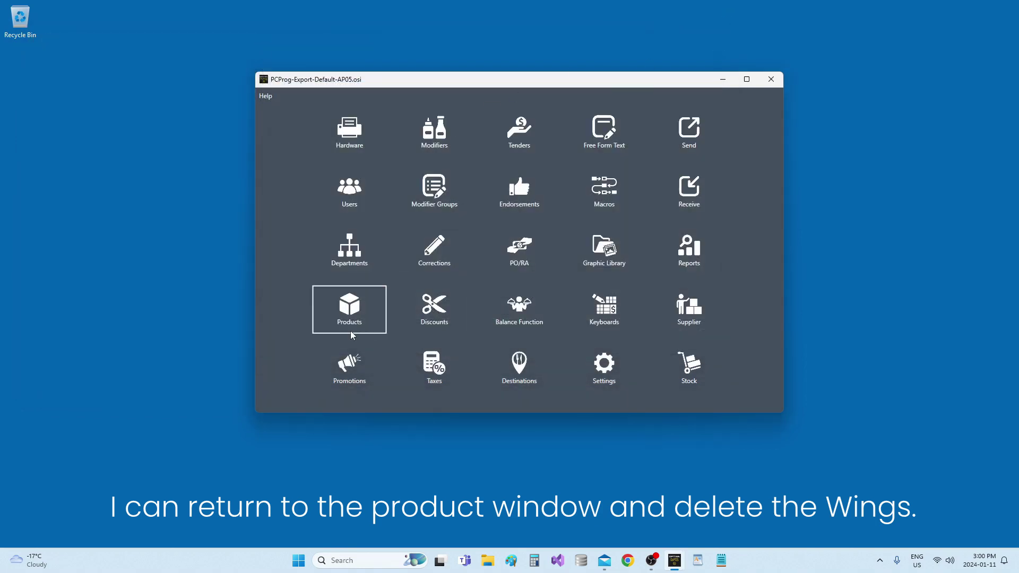
# - Reopen Products Maintenance and delete the Wings product row
pyautogui.click(343, 319)
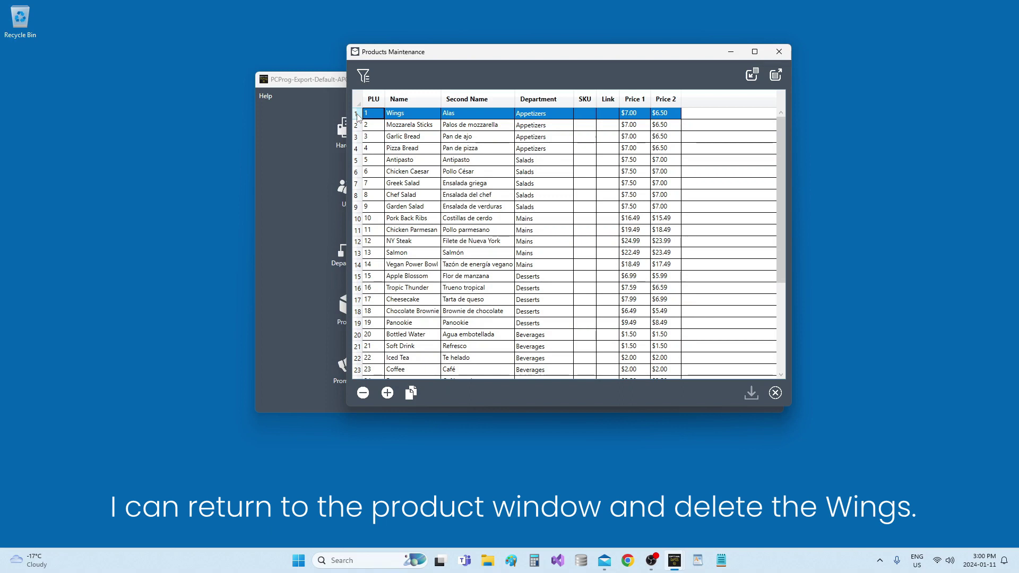
pyautogui.rightClick(357, 117)
pyautogui.click(393, 125)
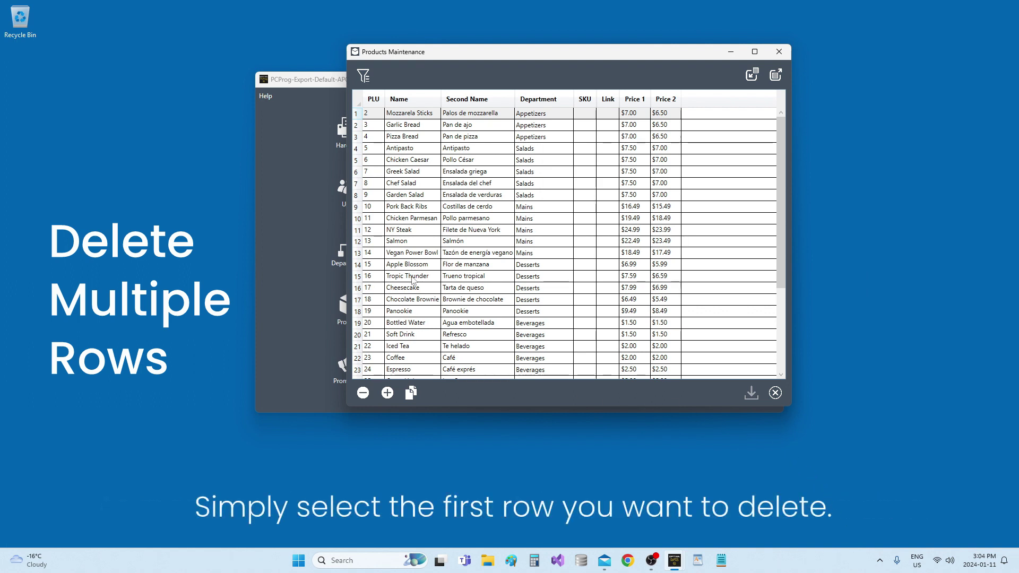
# - Delete the rows from Antipasto through Chicken Parmesan together with Vegan Power Bowl and Cheesecake
pyautogui.click(424, 153)
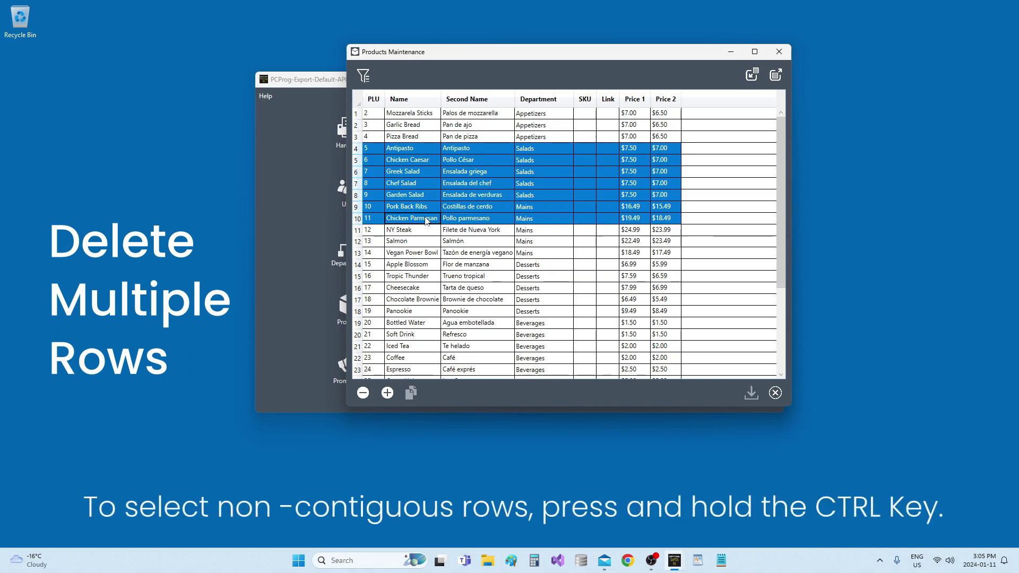
pyautogui.keyDown('ctrl'); pyautogui.click(439, 254); pyautogui.keyUp('ctrl')
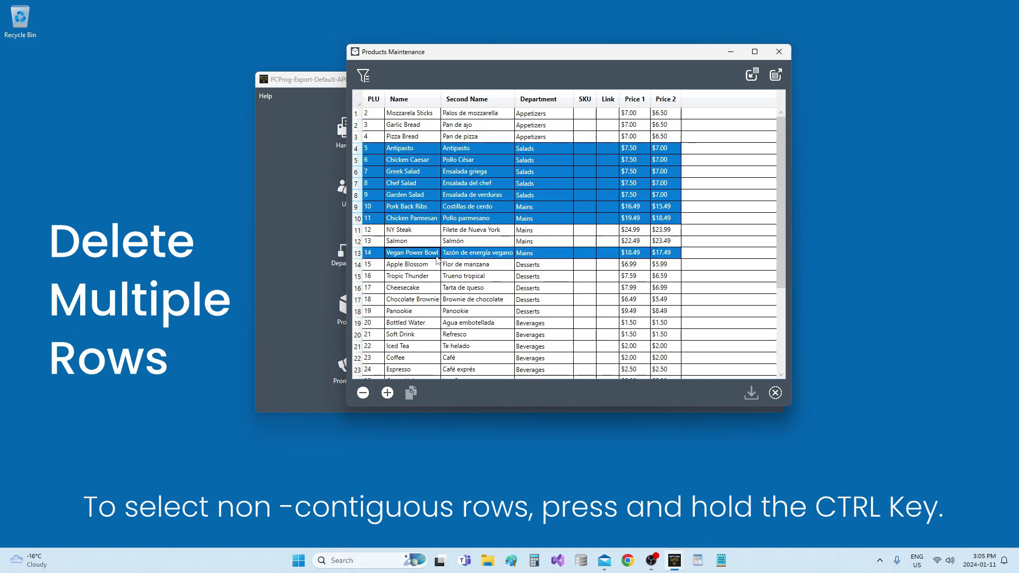
pyautogui.keyDown('ctrl'); pyautogui.click(430, 289); pyautogui.keyUp('ctrl')
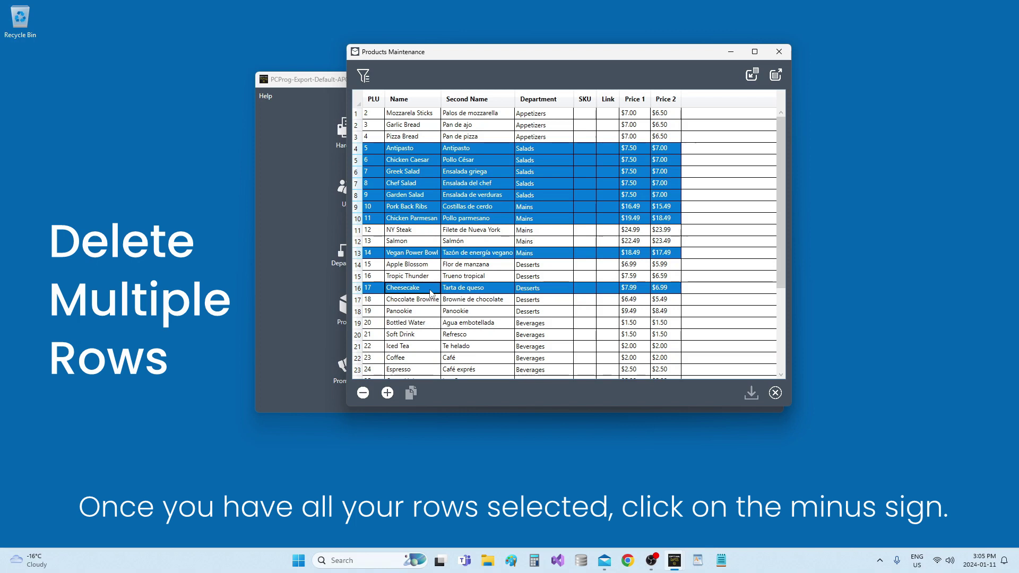
pyautogui.click(362, 393)
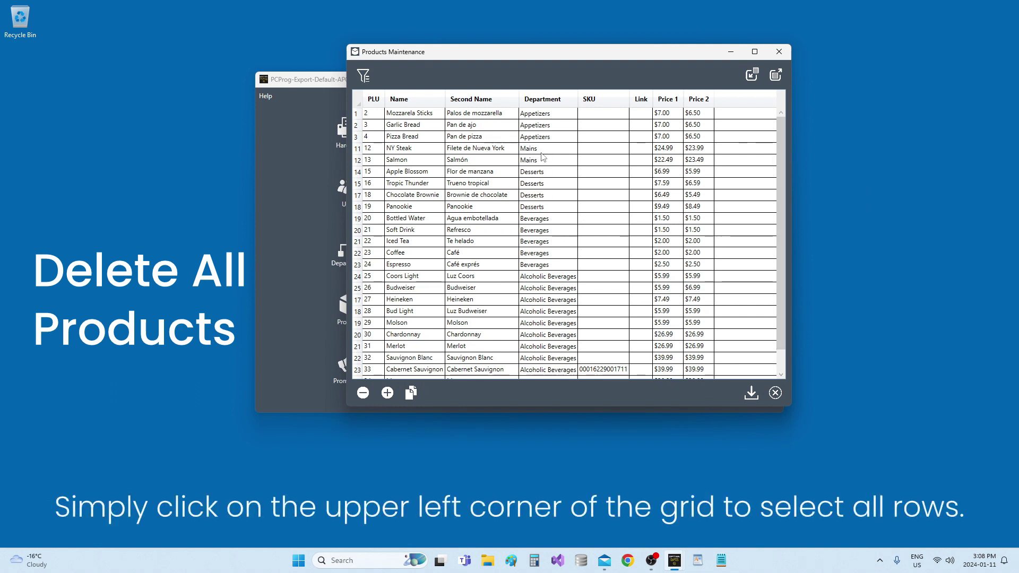
# - Select all remaining products in the grid and delete them, accepting the loss of their references
pyautogui.click(360, 101)
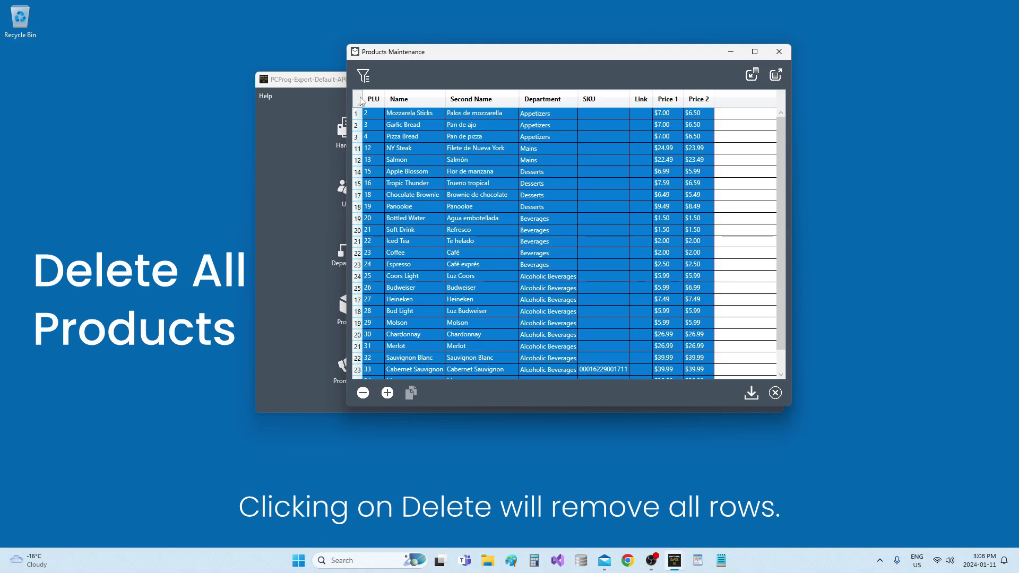
pyautogui.click(363, 396)
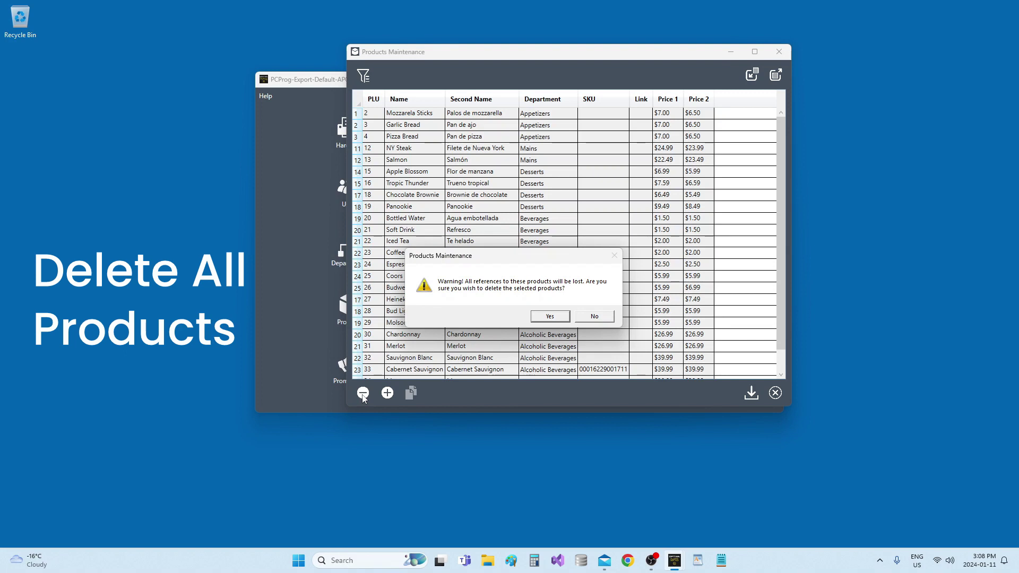
pyautogui.click(551, 317)
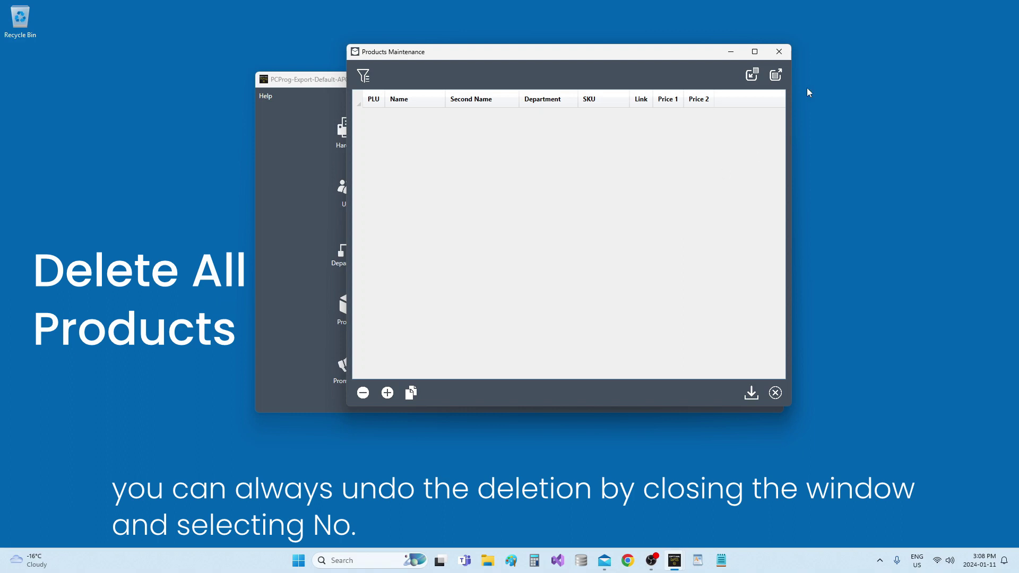
# - Discard the product deletions by closing Products Maintenance without saving, and reopen the product list
pyautogui.click(782, 54)
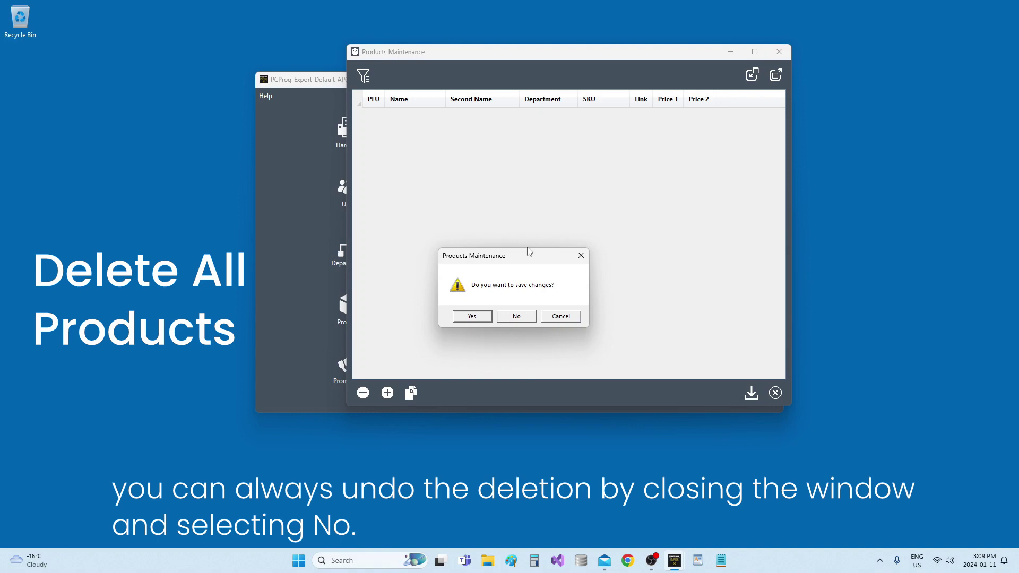
pyautogui.click(525, 317)
pyautogui.click(347, 310)
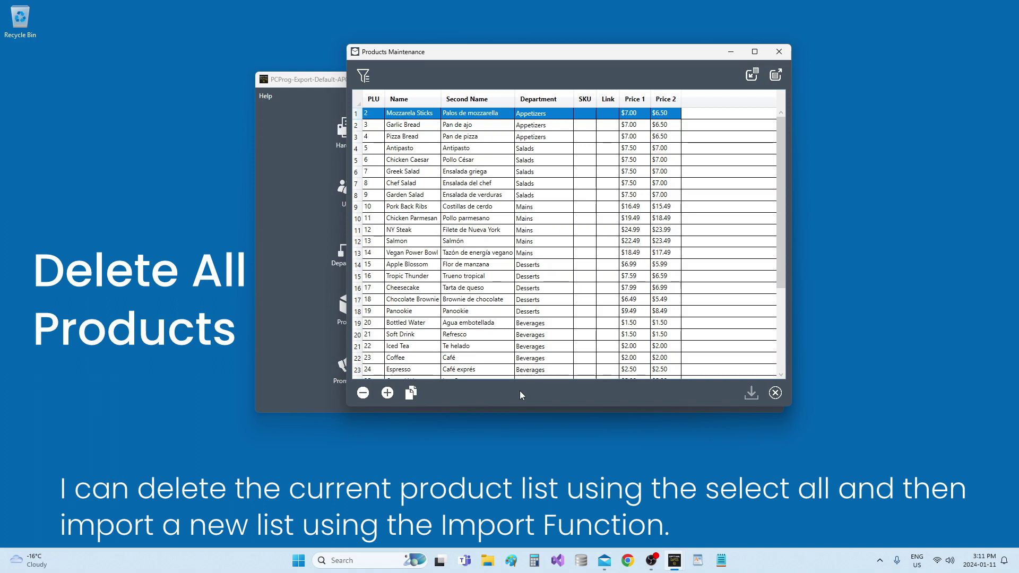
# - Open the product export, choose the Comma delimiter, and bring up the CSV save dialog before cancelling it
pyautogui.click(777, 74)
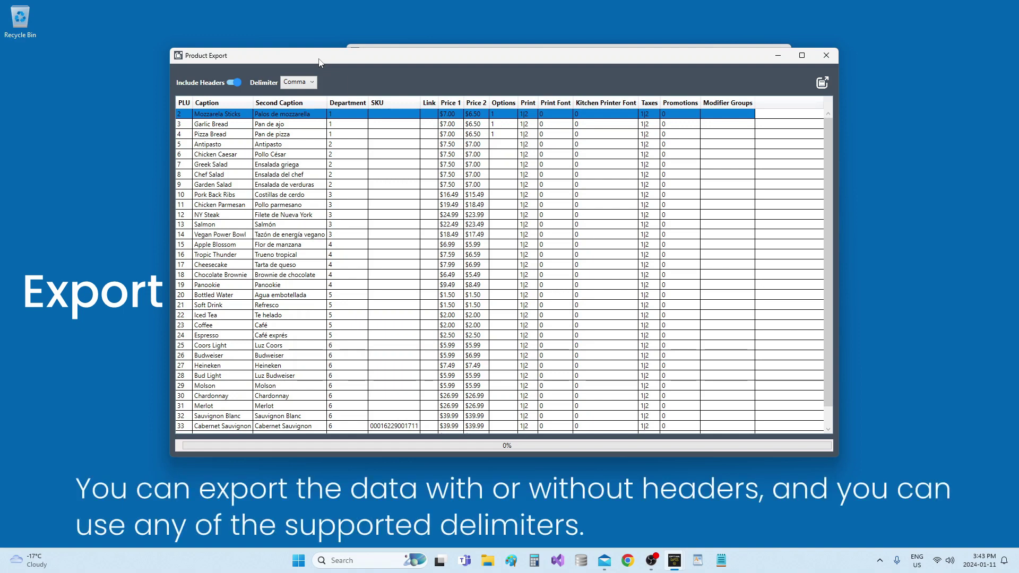
pyautogui.click(210, 84)
pyautogui.click(311, 85)
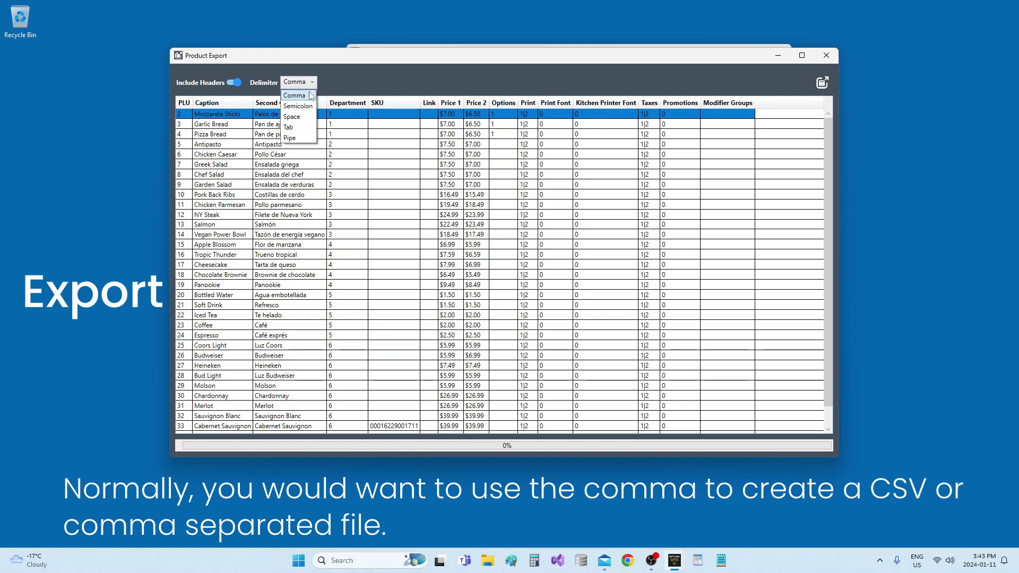
pyautogui.click(309, 97)
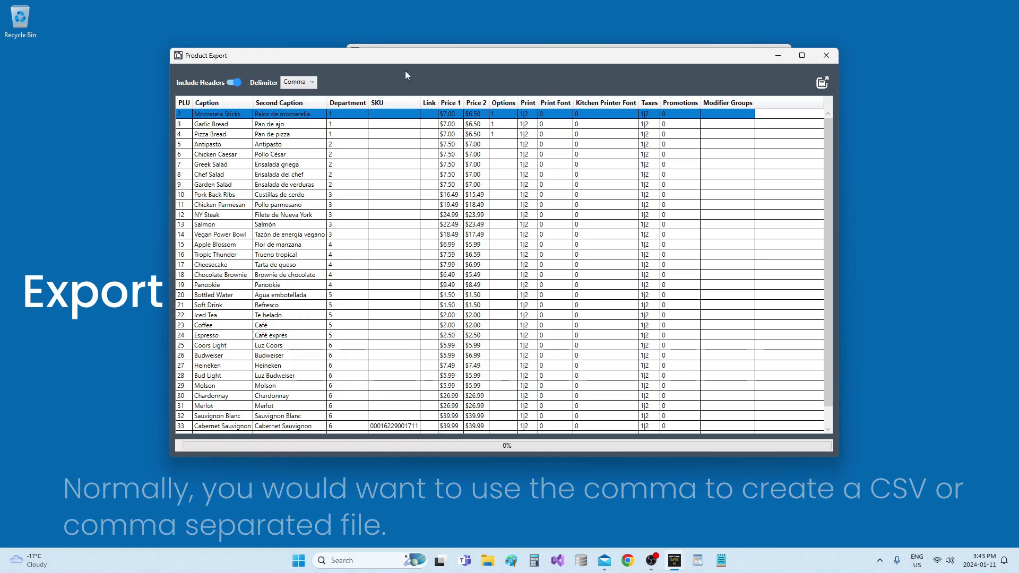
pyautogui.click(822, 84)
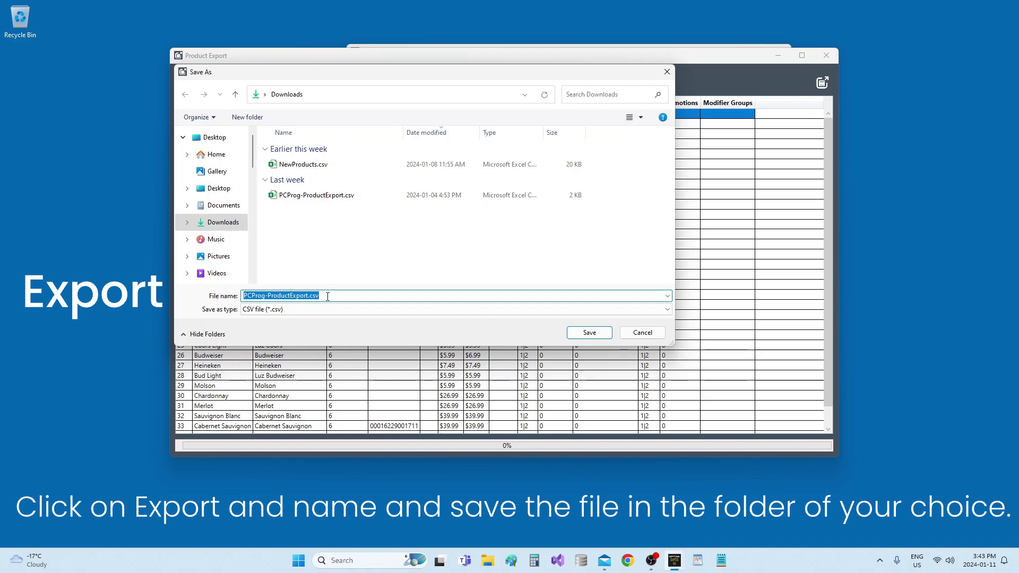
pyautogui.click(665, 74)
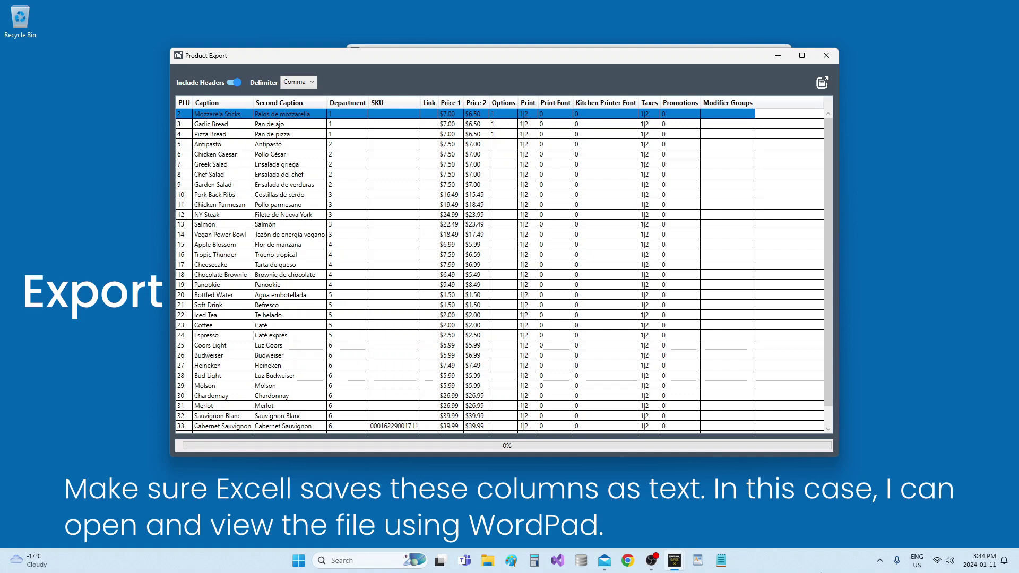
# - View PCProg-ProductExport.csv in WordPad, and close both the document and the Product Export window
pyautogui.click(700, 563)
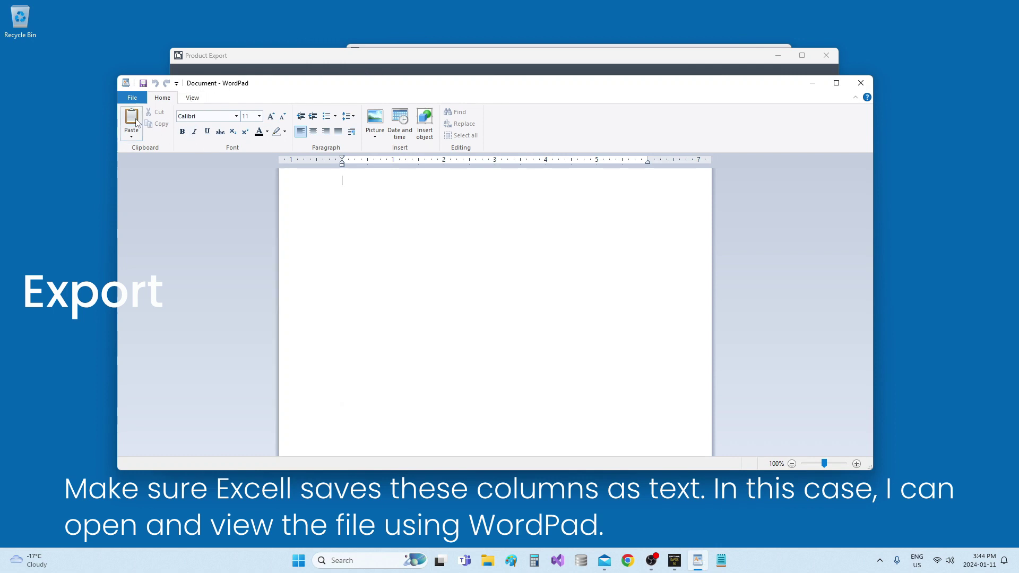
pyautogui.click(136, 98)
pyautogui.click(219, 125)
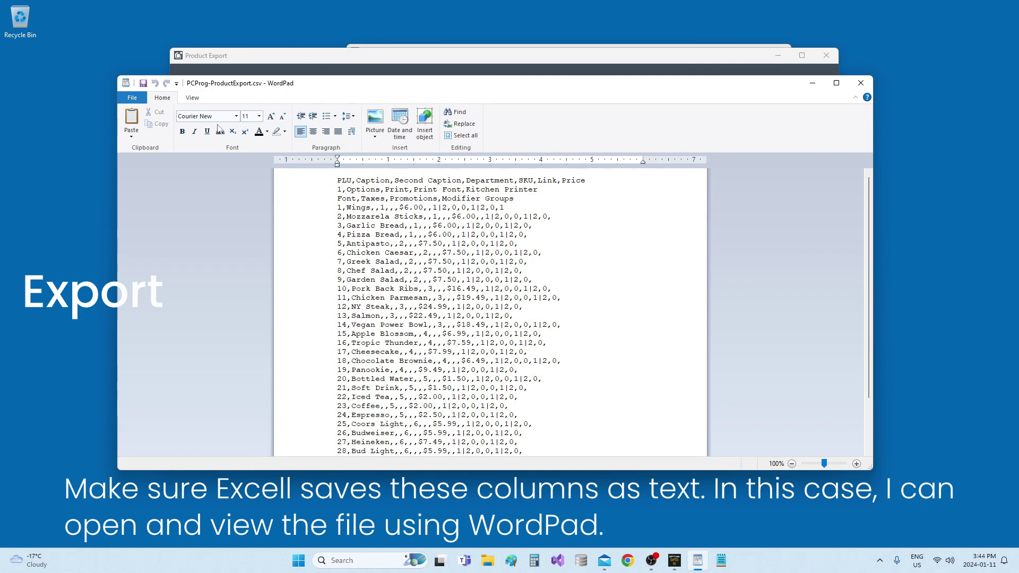
pyautogui.click(860, 83)
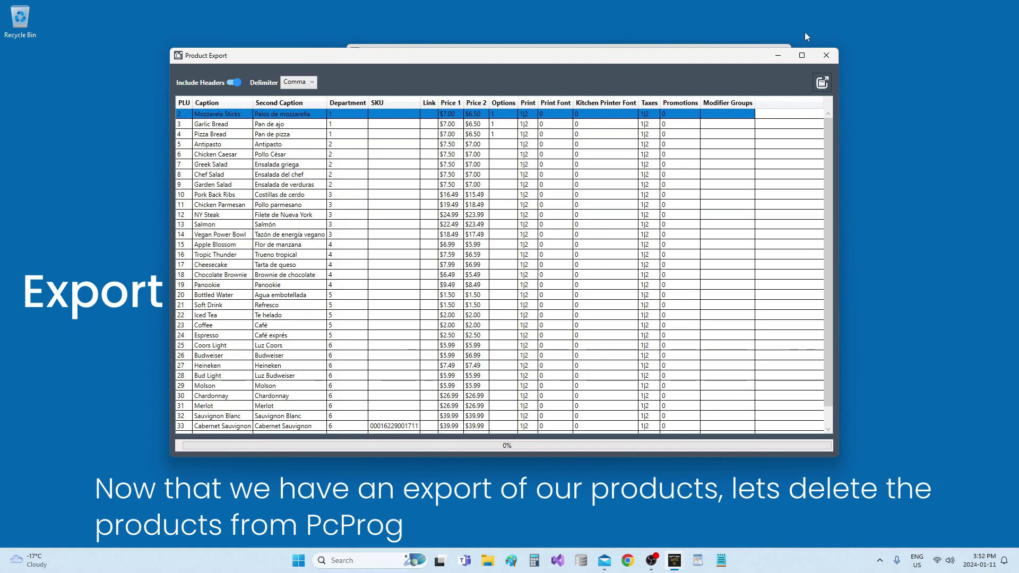
pyautogui.click(827, 55)
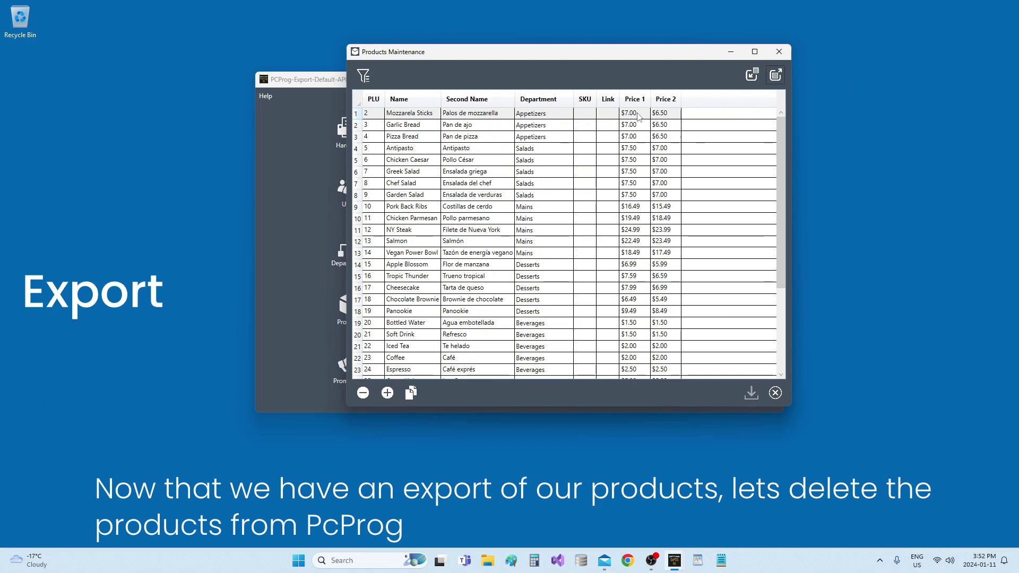
# - Delete all products from Products Maintenance, accepting the loss of their references, and save the change
pyautogui.click(359, 104)
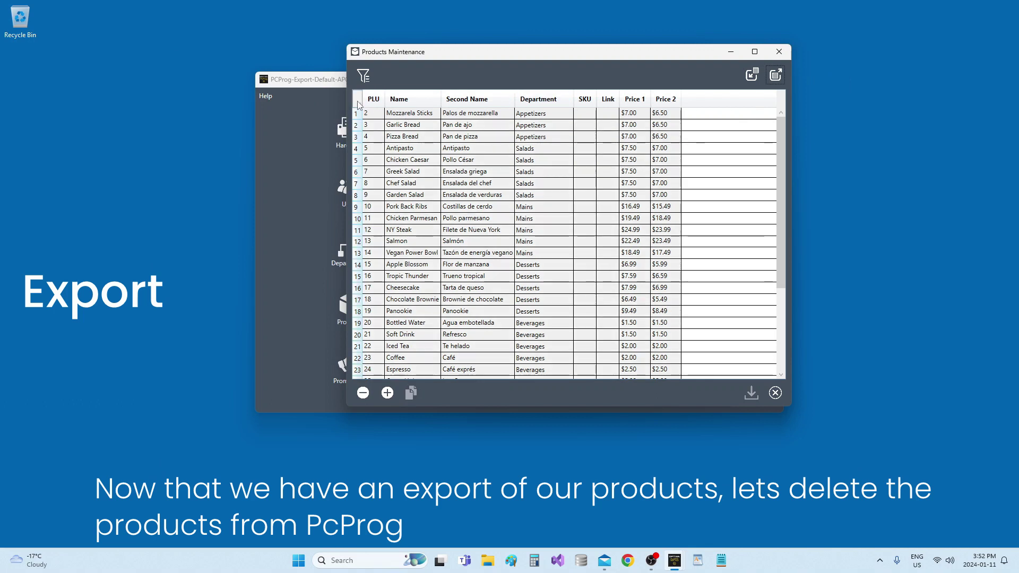
pyautogui.click(362, 396)
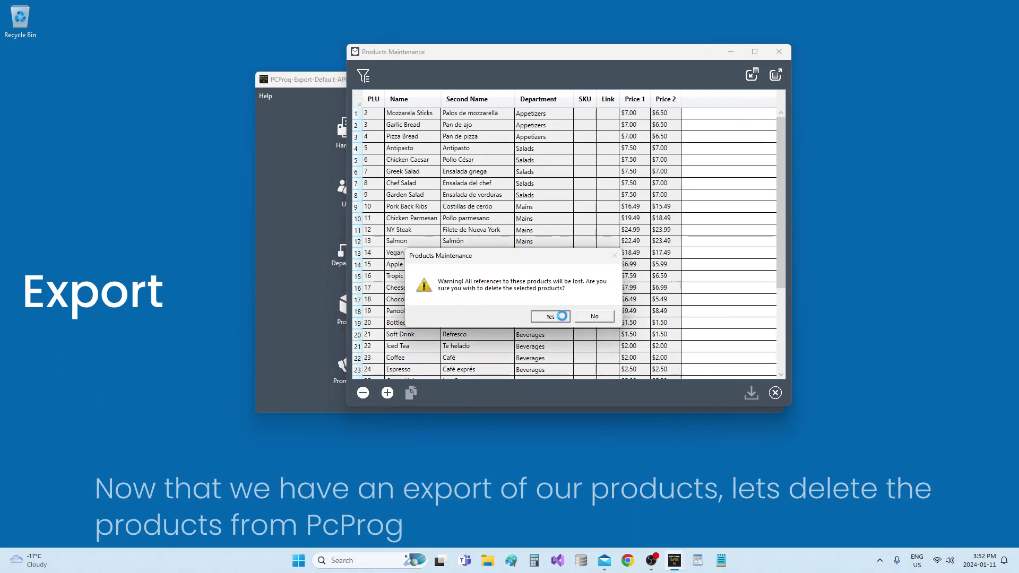
pyautogui.click(559, 317)
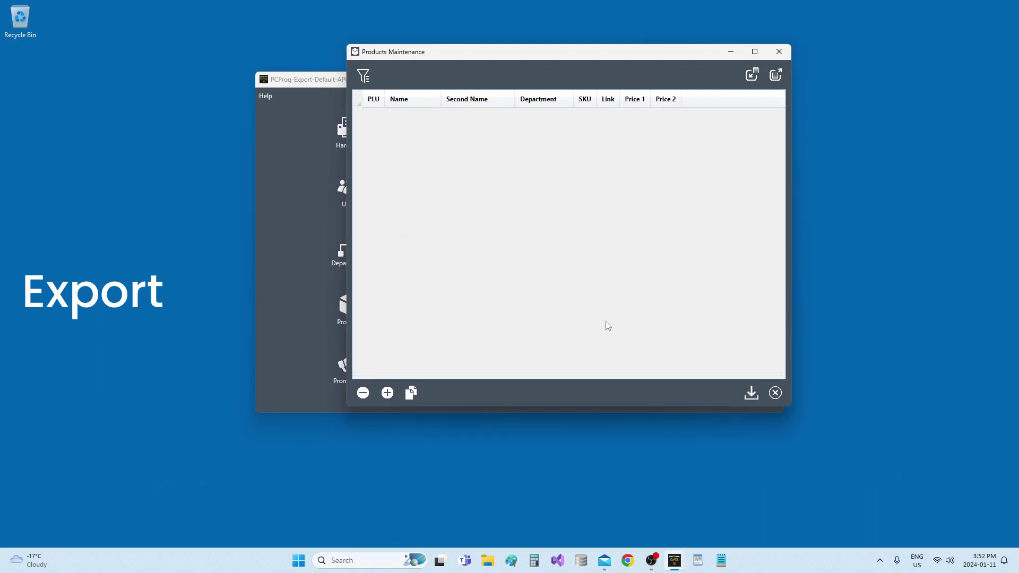
pyautogui.click(751, 394)
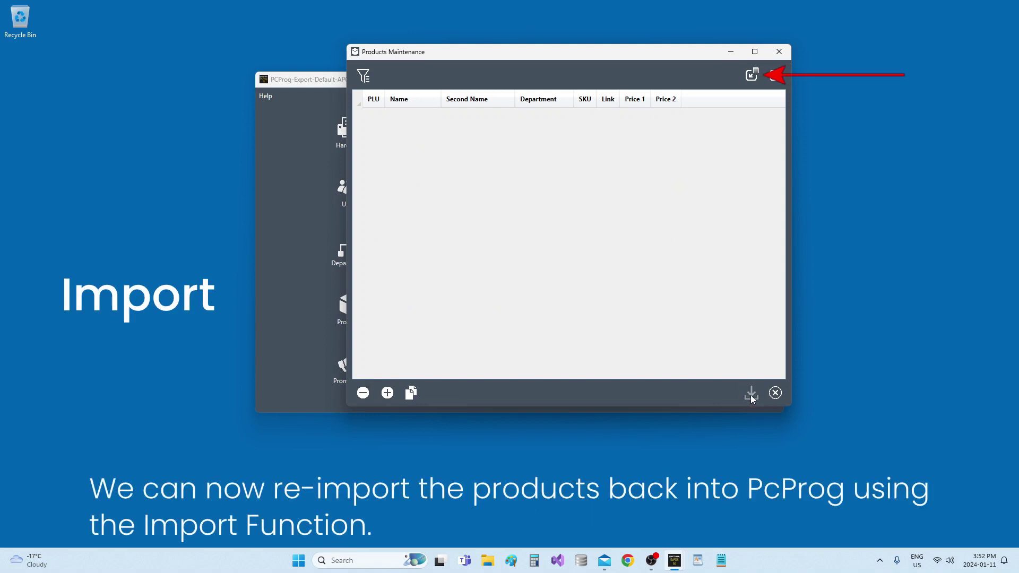
# - Start a product import and load PCProg-ProductExport.csv from the Downloads folder
pyautogui.click(751, 75)
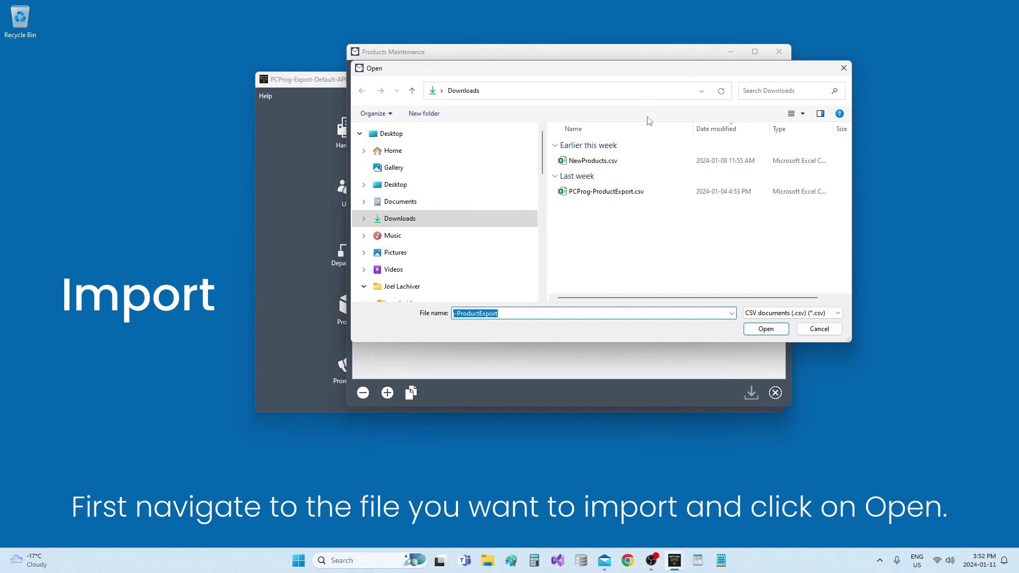
pyautogui.click(608, 192)
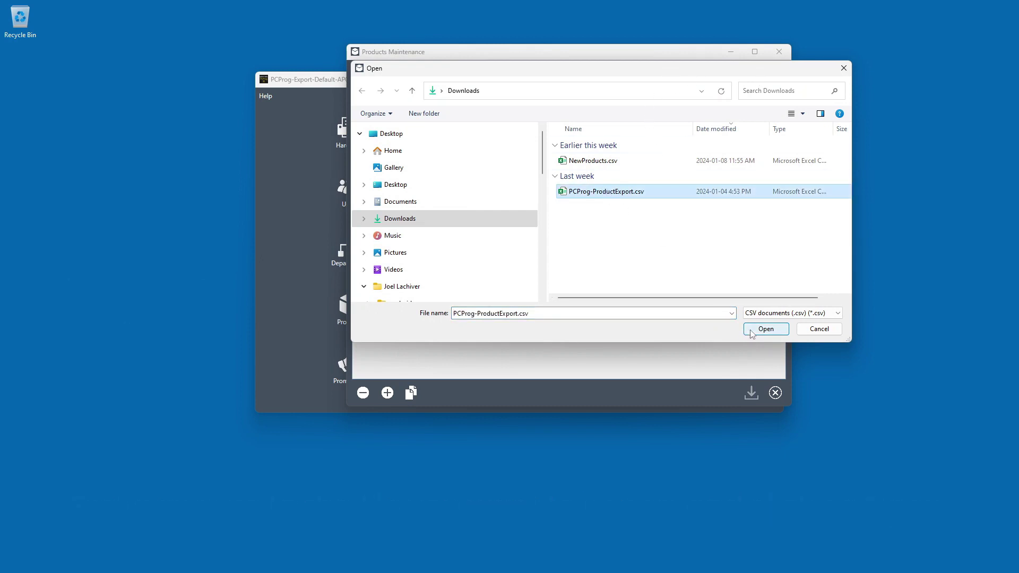
pyautogui.click(765, 329)
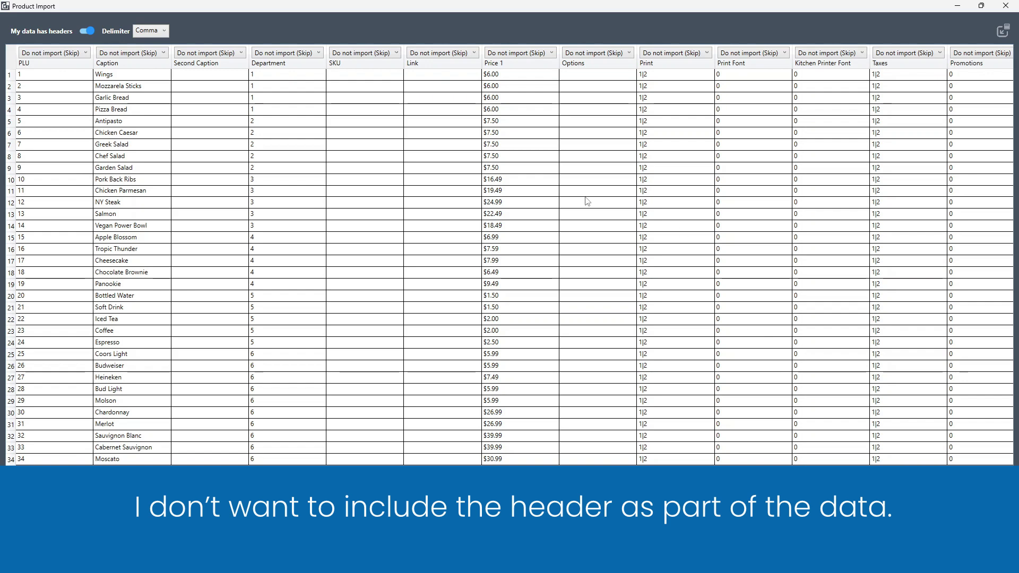
# - Preview the import data without headers and with the Semicolon, Space, Tab and Pipe delimiters, restoring headers and Comma
pyautogui.click(51, 30)
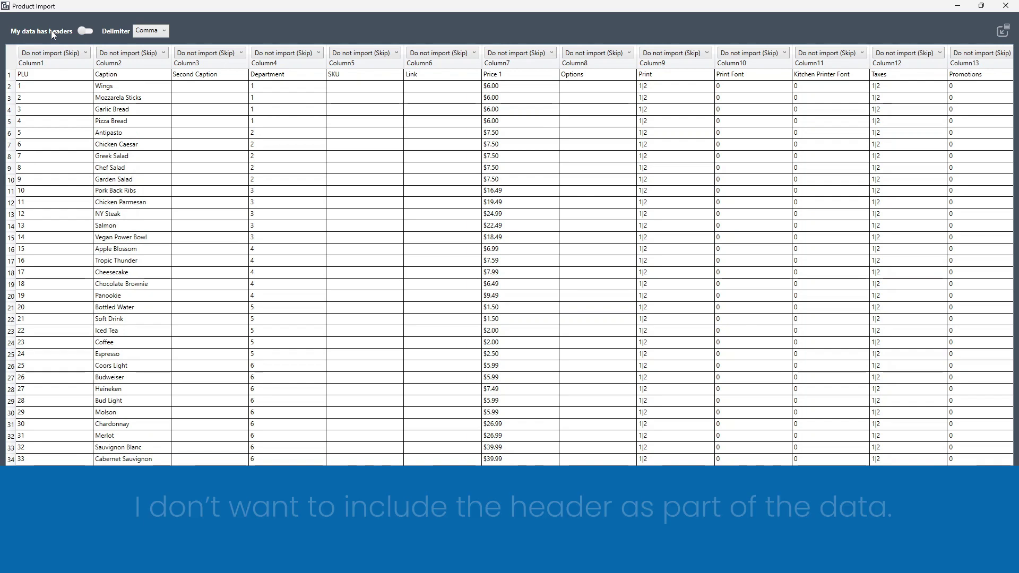
pyautogui.click(51, 30)
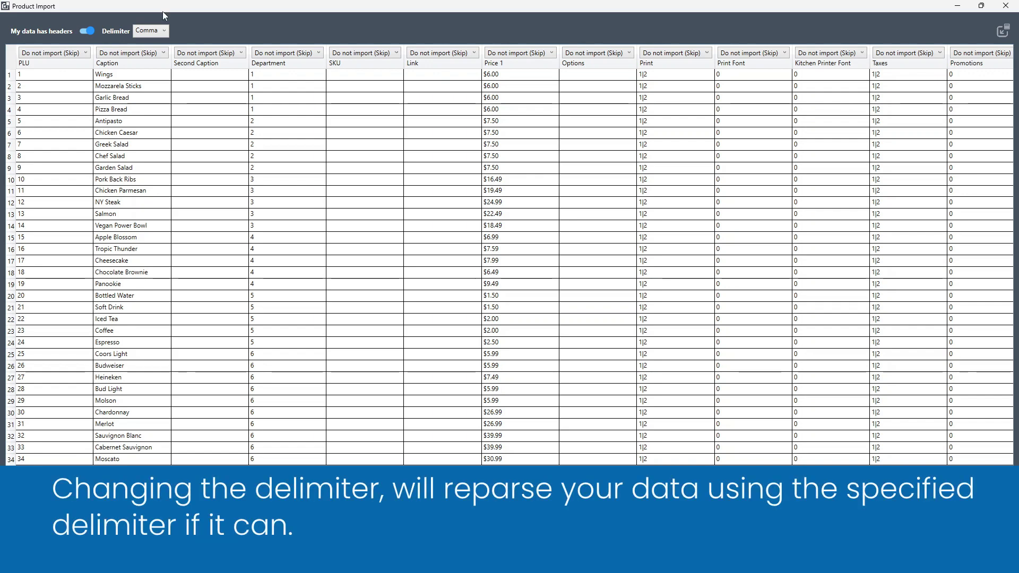
pyautogui.click(150, 30)
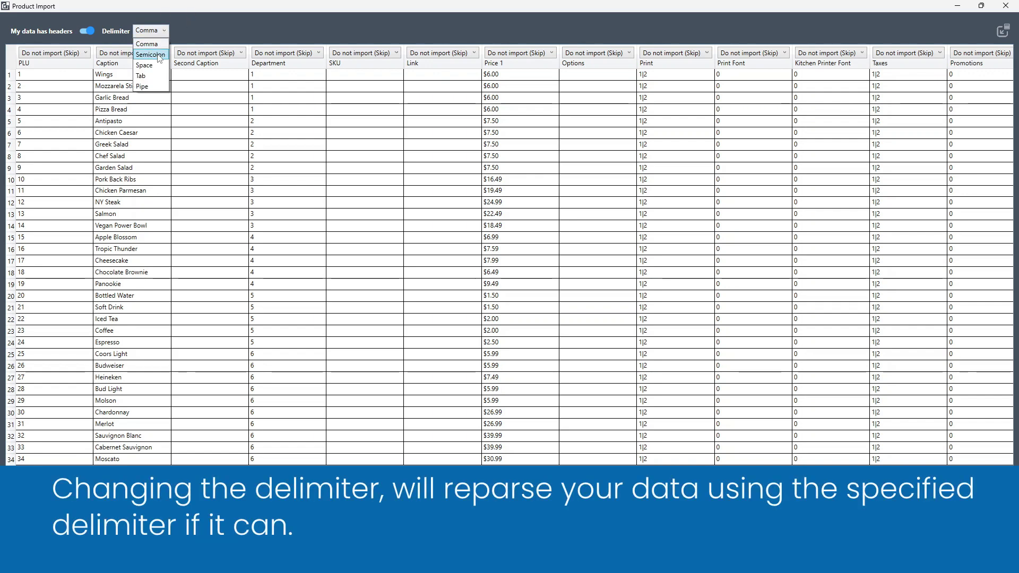
pyautogui.click(157, 55)
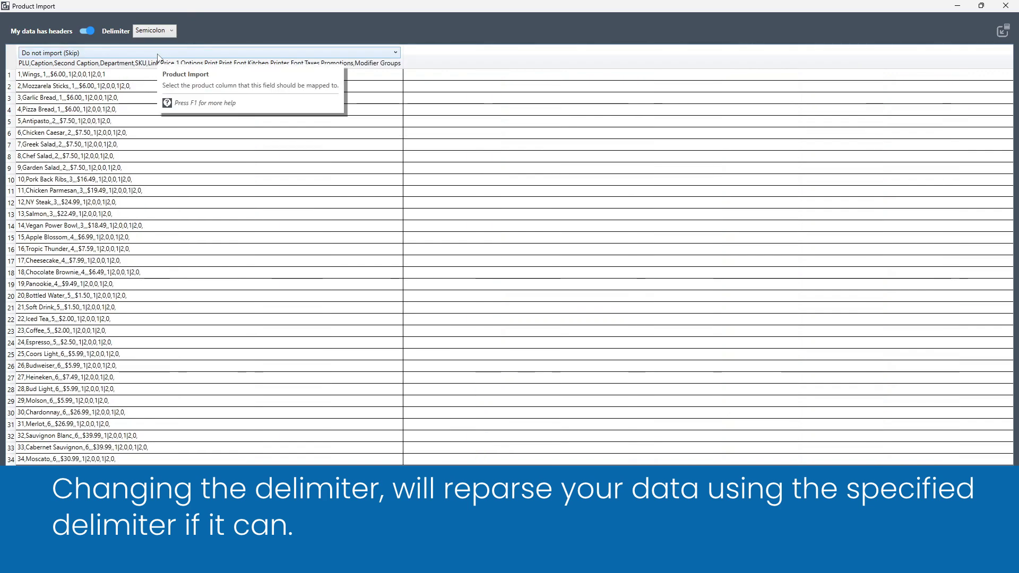
pyautogui.click(149, 33)
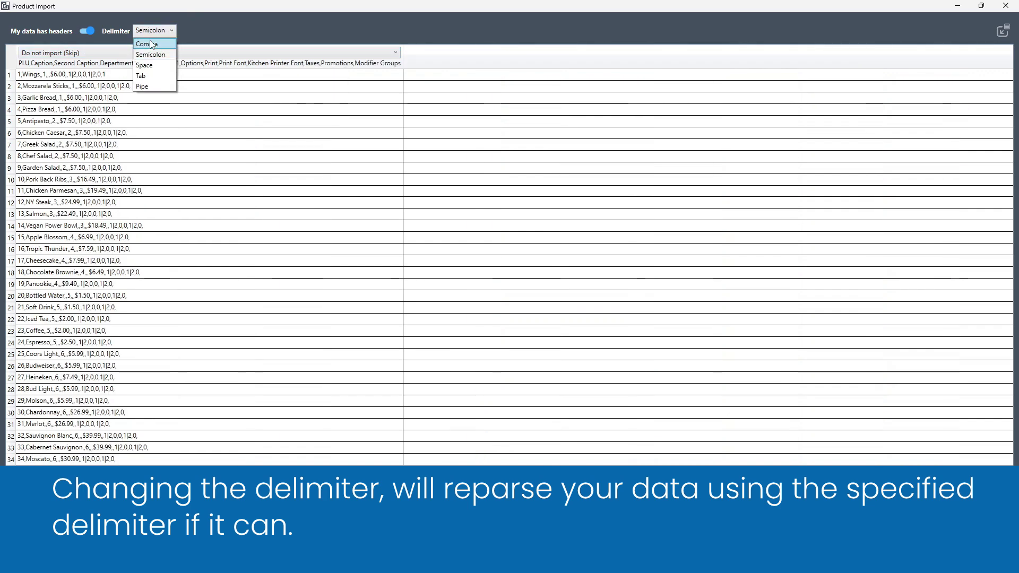
pyautogui.click(151, 66)
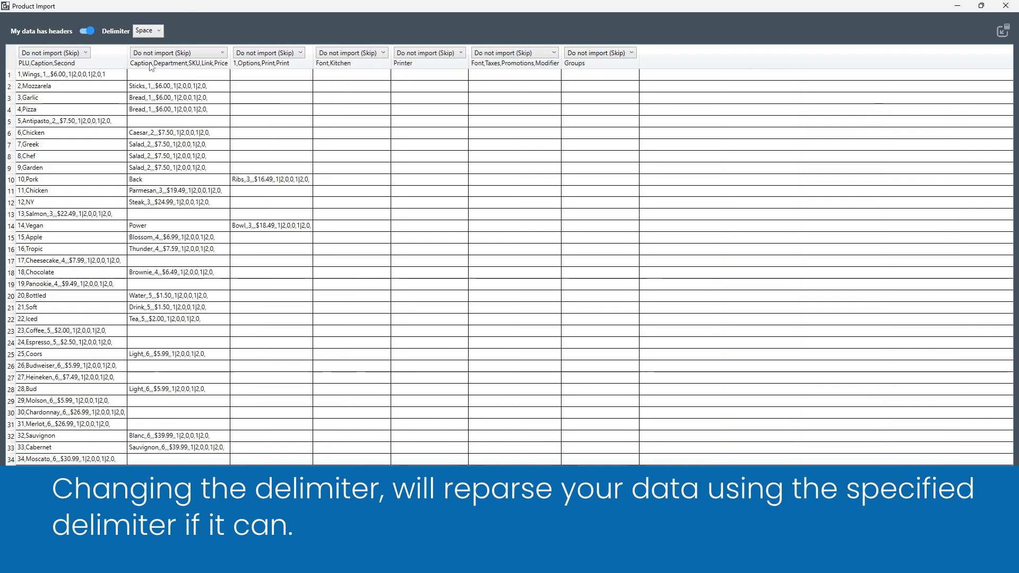
pyautogui.click(151, 32)
pyautogui.click(141, 76)
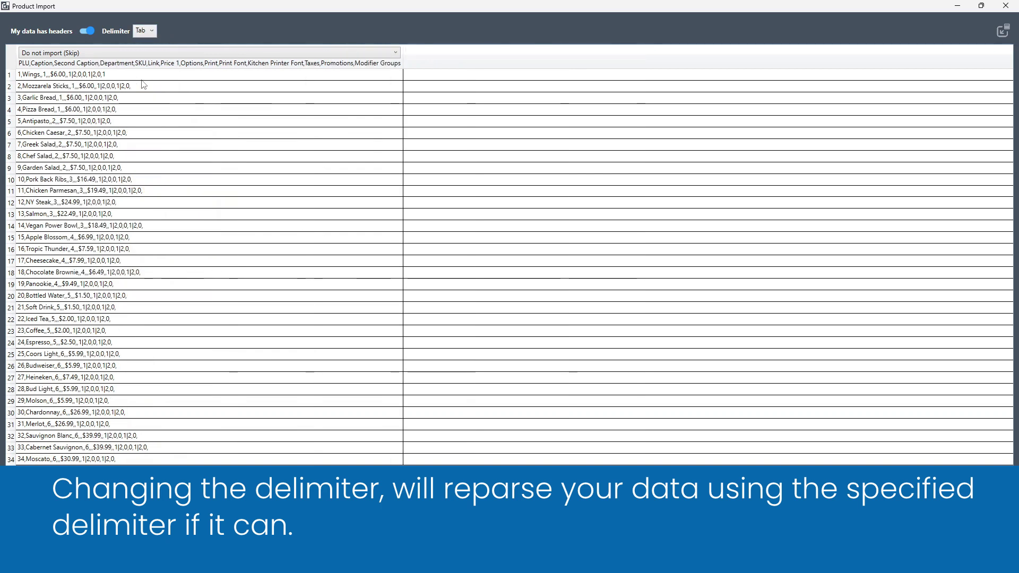
pyautogui.click(152, 33)
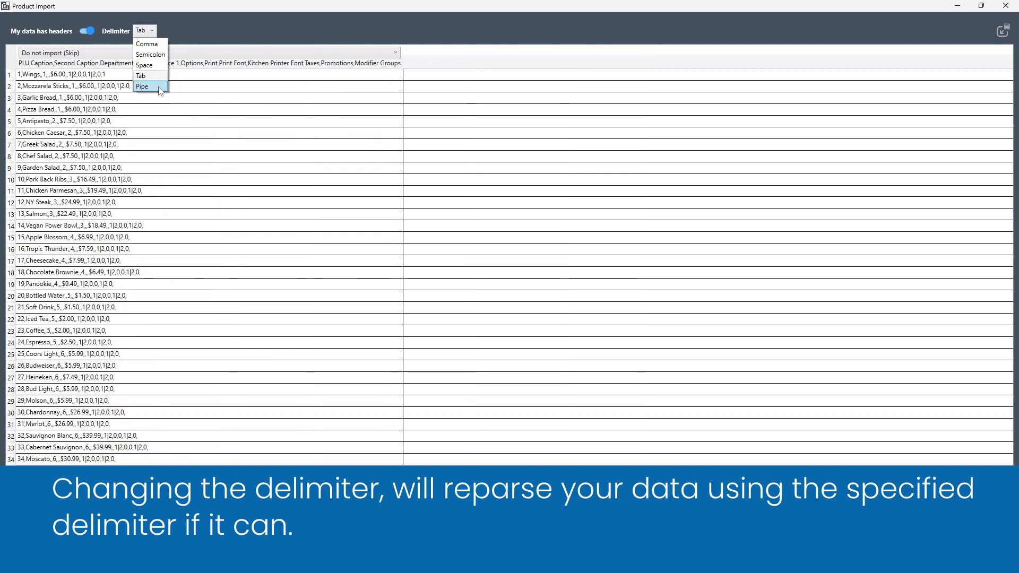
pyautogui.click(159, 87)
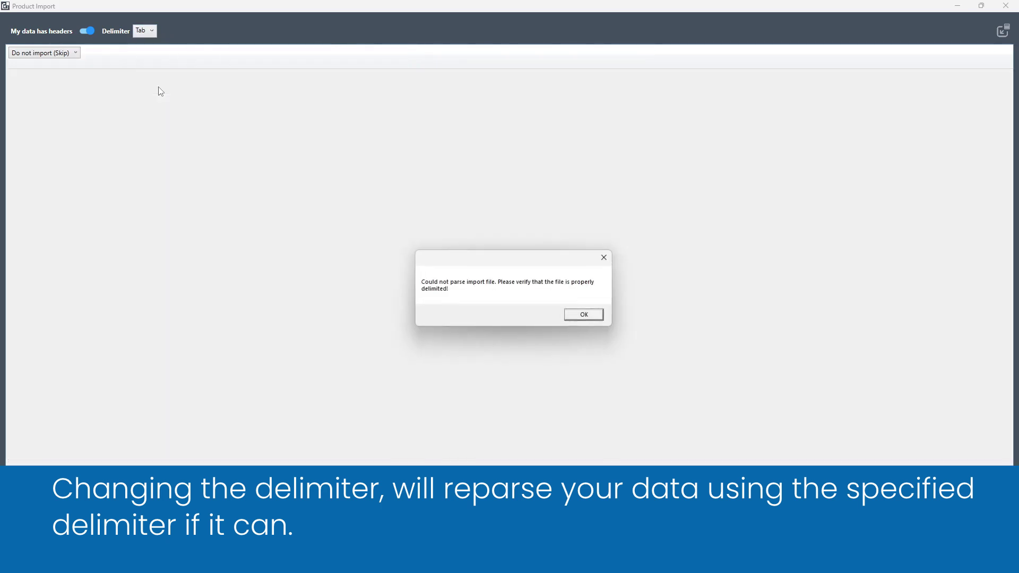
pyautogui.click(594, 315)
pyautogui.click(155, 31)
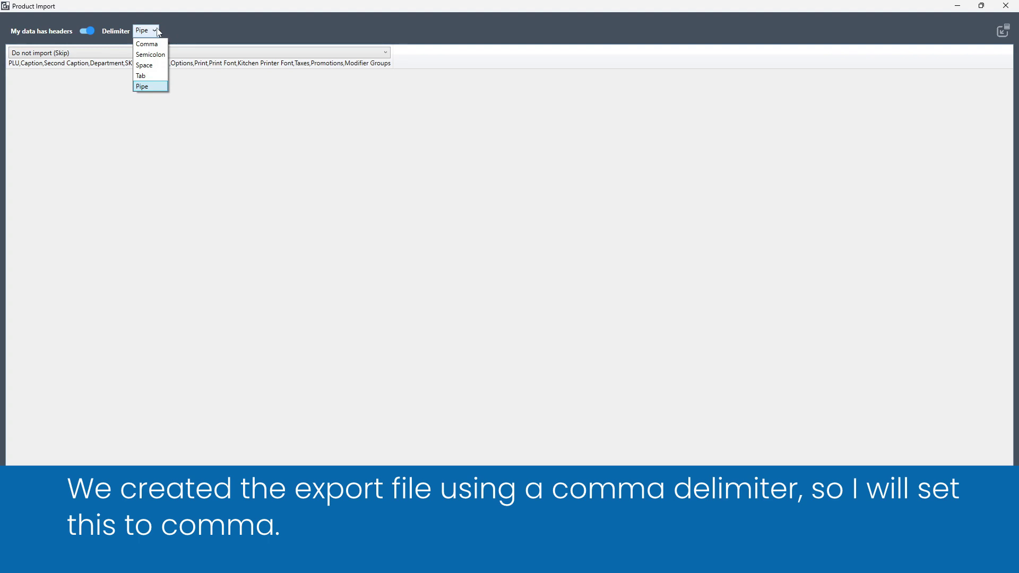
pyautogui.click(148, 45)
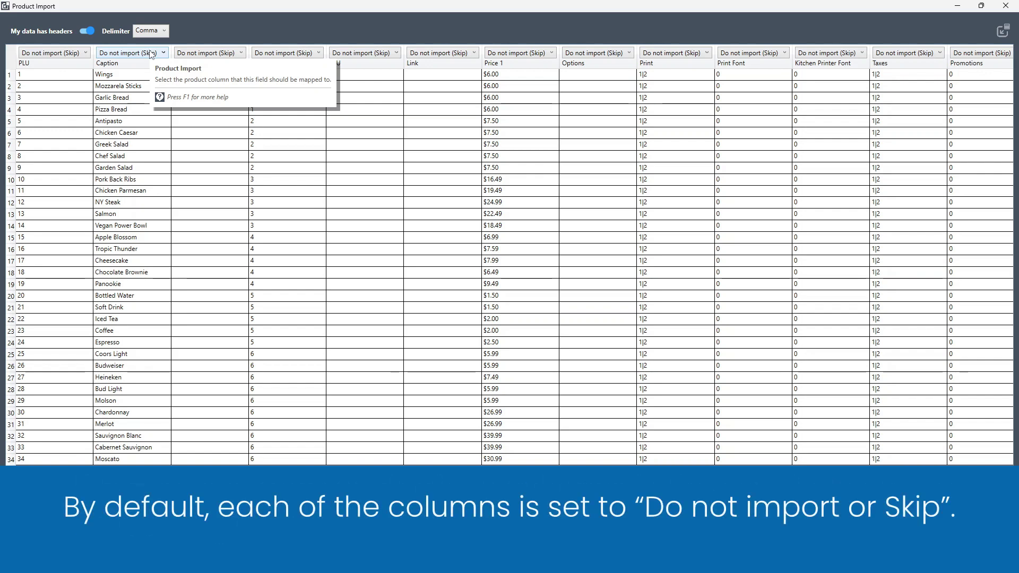
# - Examine the mapping choices for the Caption and PLU columns, leaving both on Do not import (Skip)
pyautogui.click(159, 54)
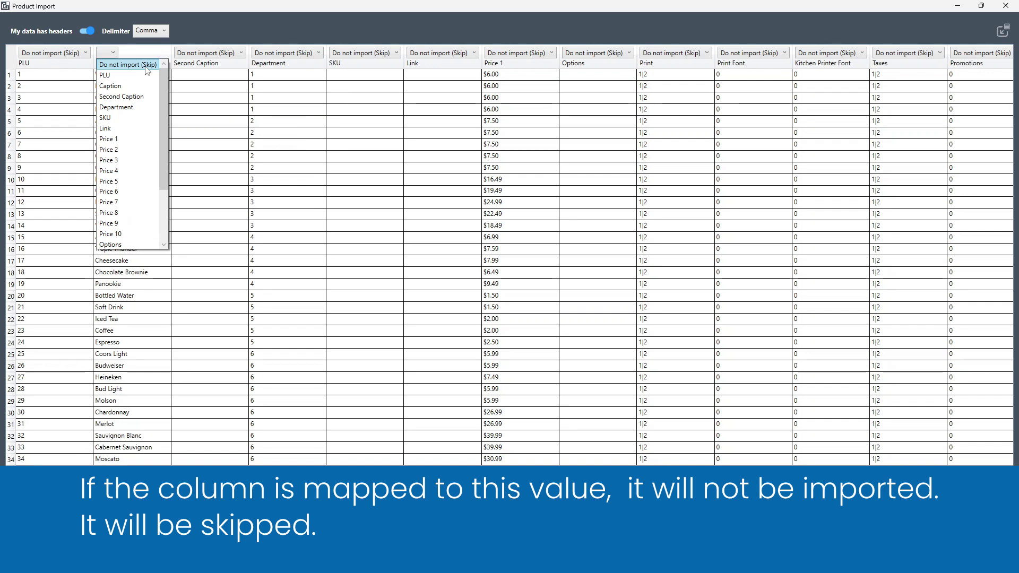
pyautogui.click(147, 70)
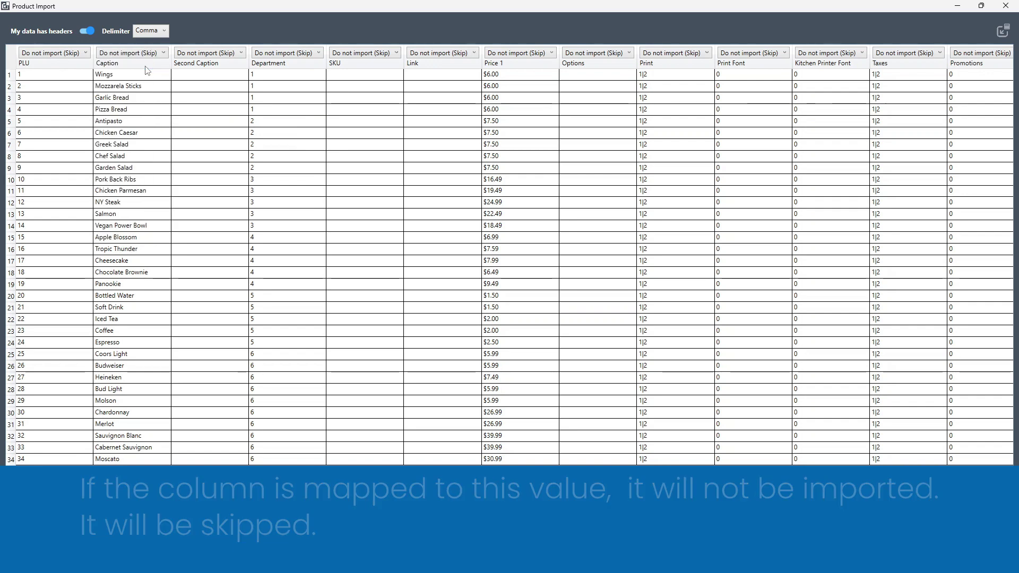
pyautogui.click(58, 54)
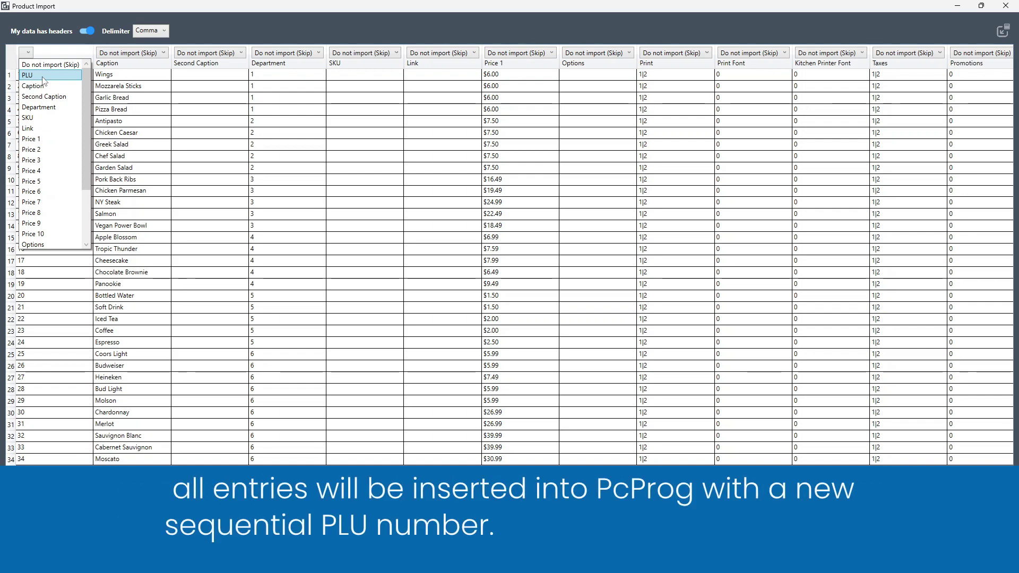
pyautogui.click(40, 65)
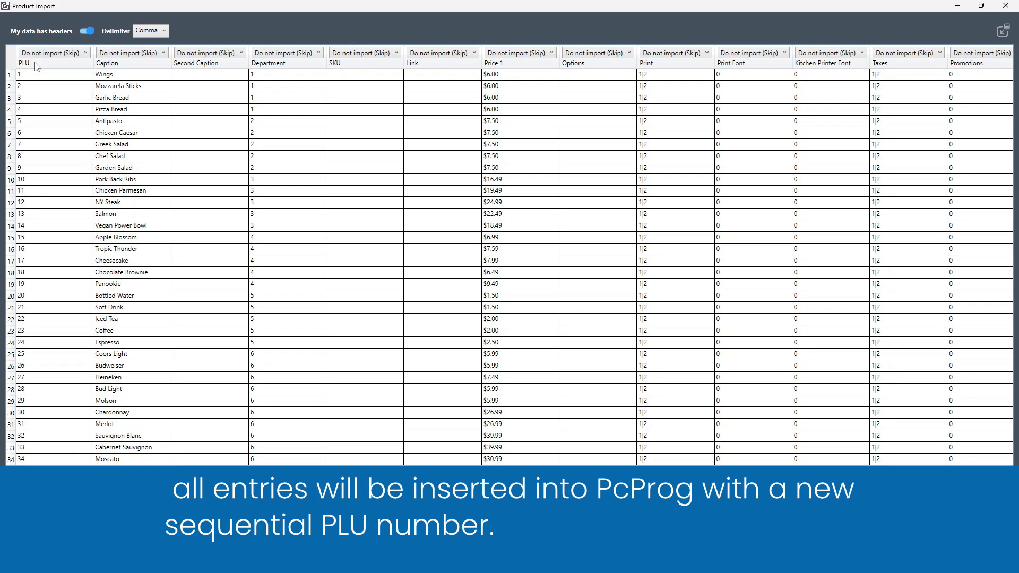
# - Map the Caption data column to the Caption product field and import the products with only that mapping
pyautogui.click(139, 56)
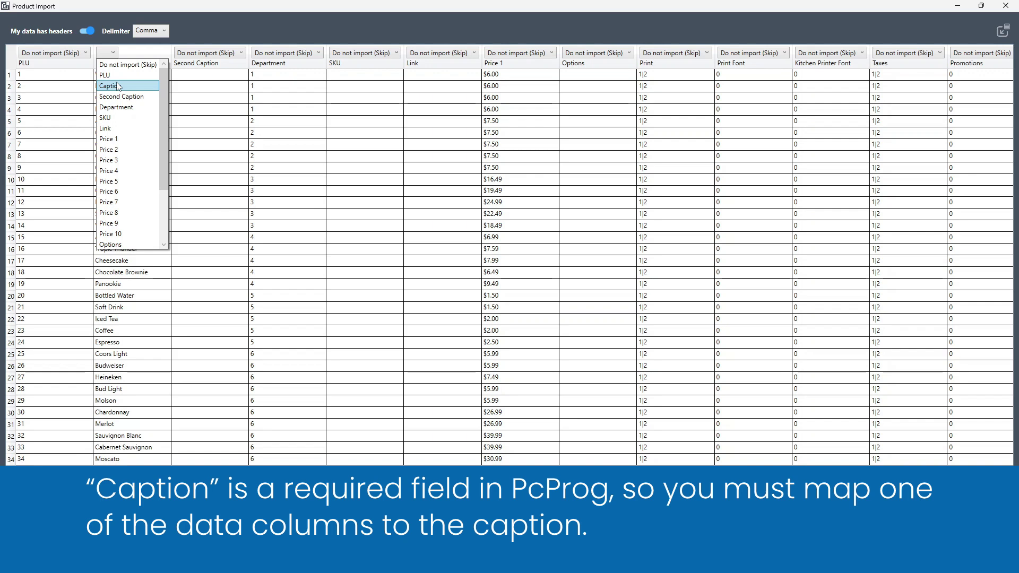
pyautogui.click(118, 87)
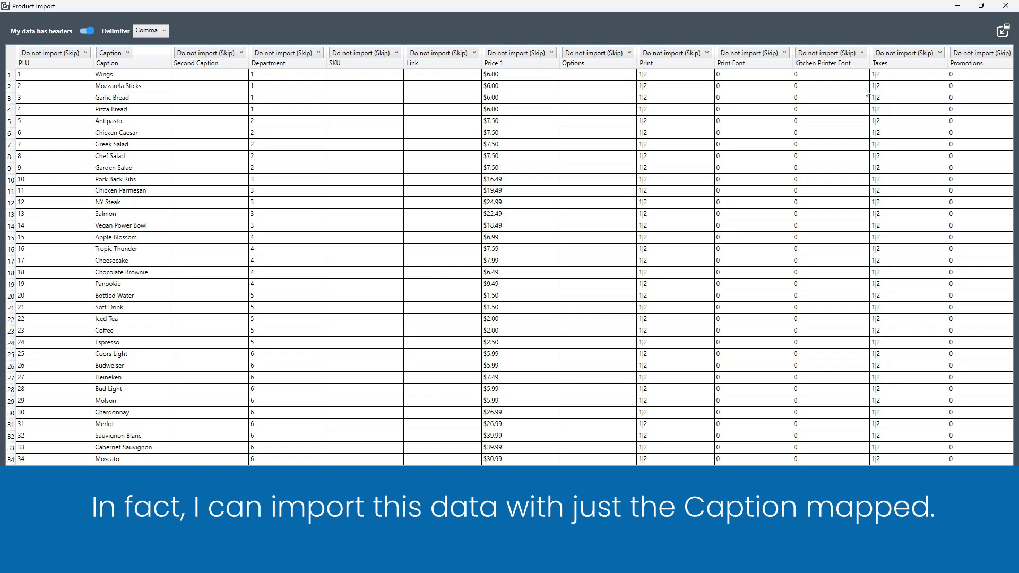
pyautogui.click(1003, 32)
pyautogui.click(536, 320)
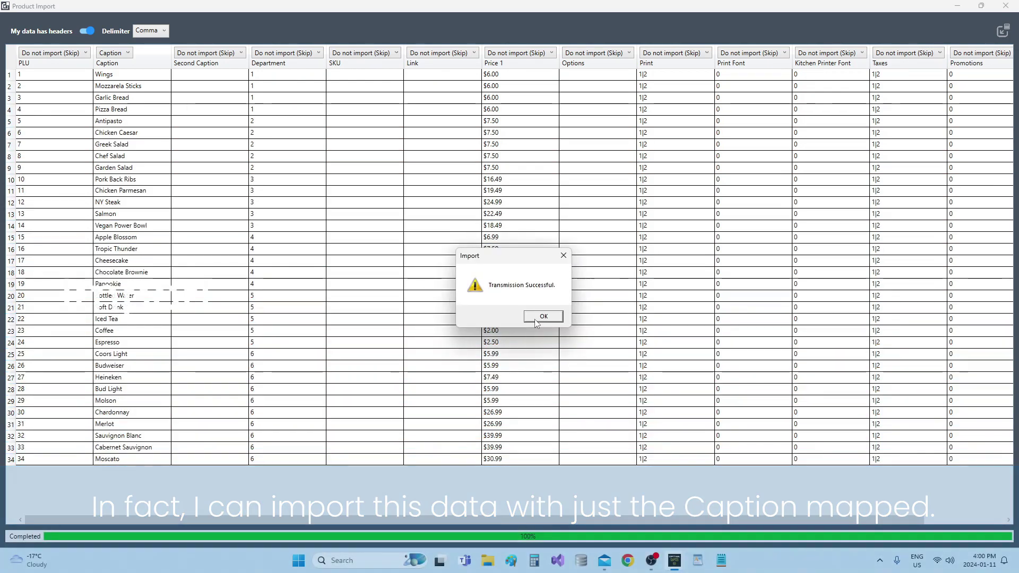
pyautogui.click(534, 319)
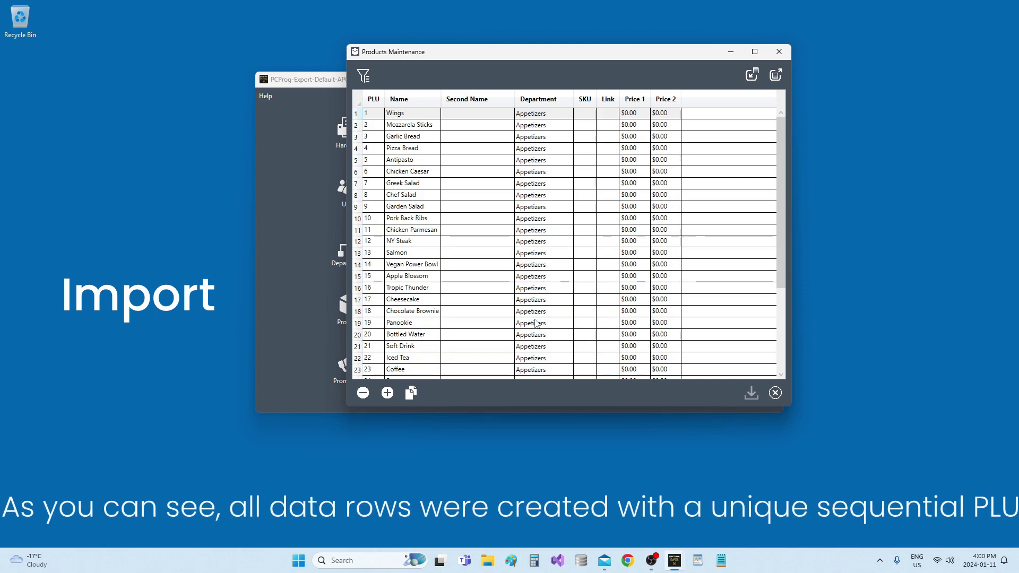
# - Delete all products from the product list, confirming the deletion
pyautogui.moveTo(779, 165); pyautogui.dragTo(789, 148)
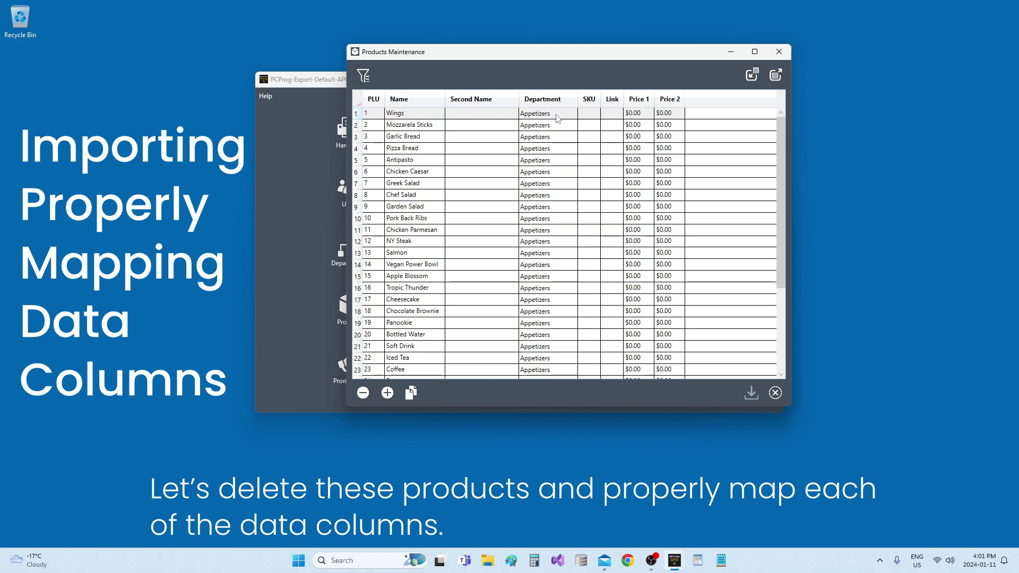
pyautogui.click(355, 102)
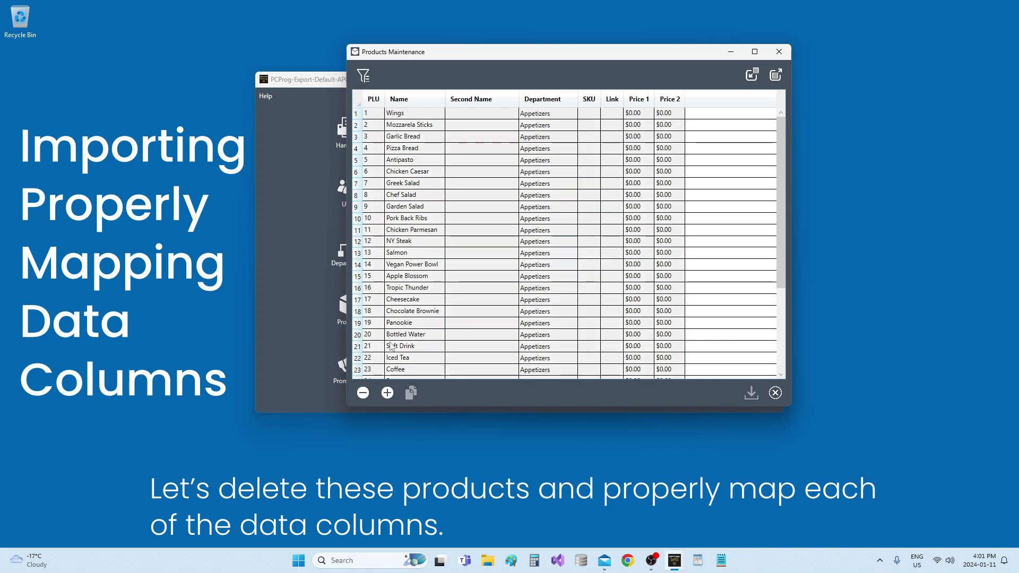
pyautogui.click(363, 392)
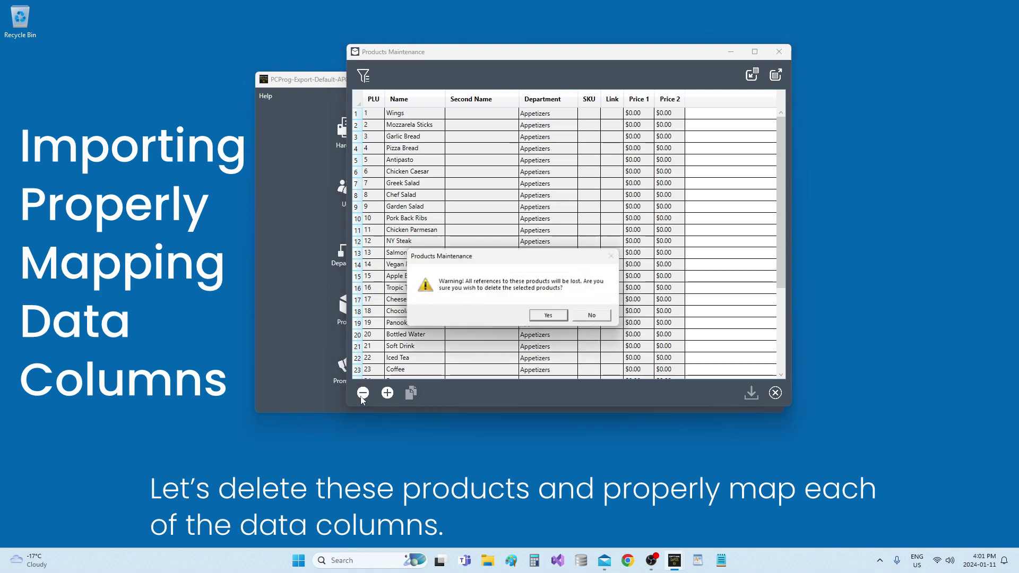
pyautogui.click(550, 317)
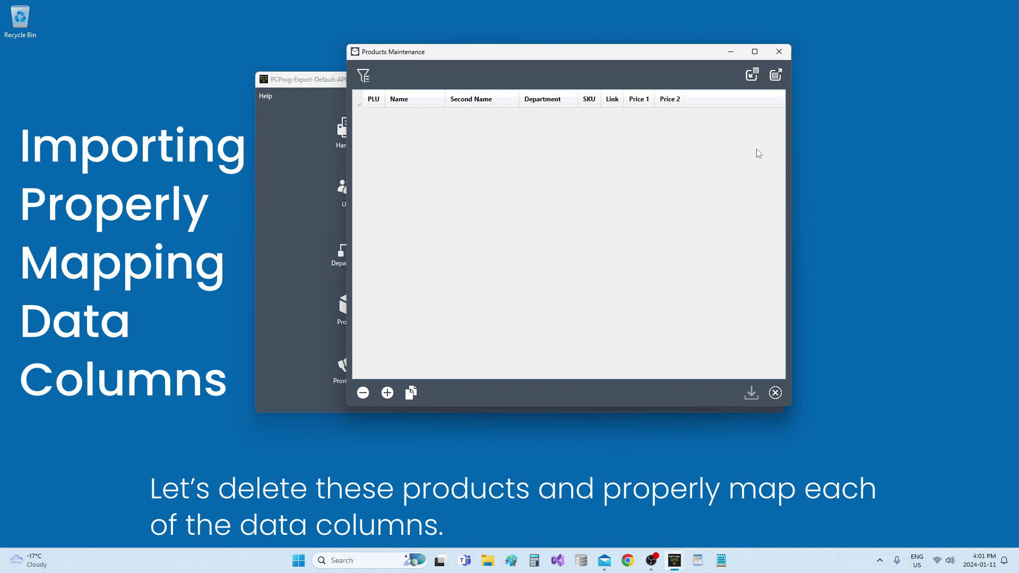
# - Load PCProg-ProductExport.csv for import and map its PLU, Caption, Department and Price 1 columns to the product fields of the same names
pyautogui.click(755, 79)
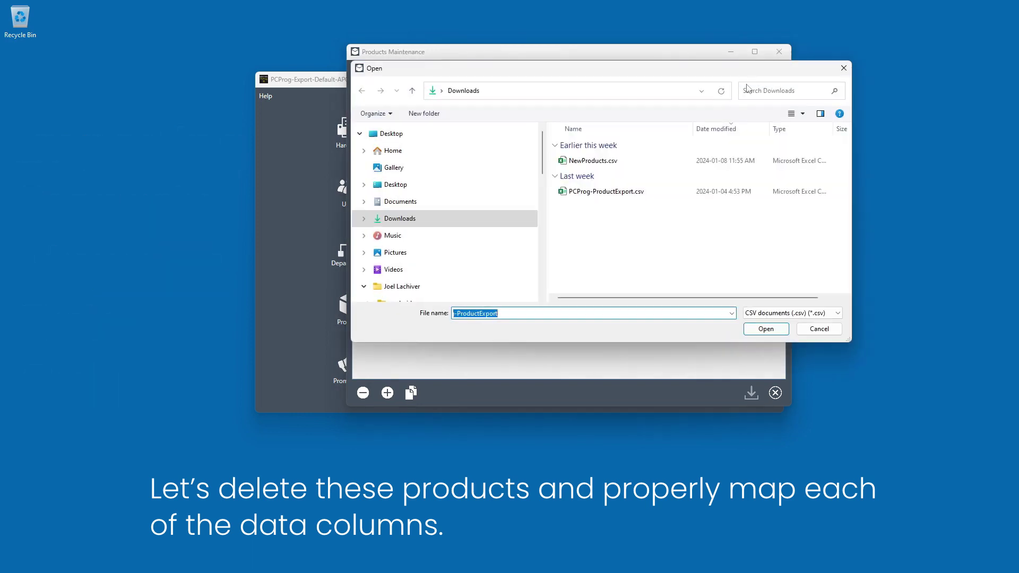
pyautogui.doubleClick(614, 192)
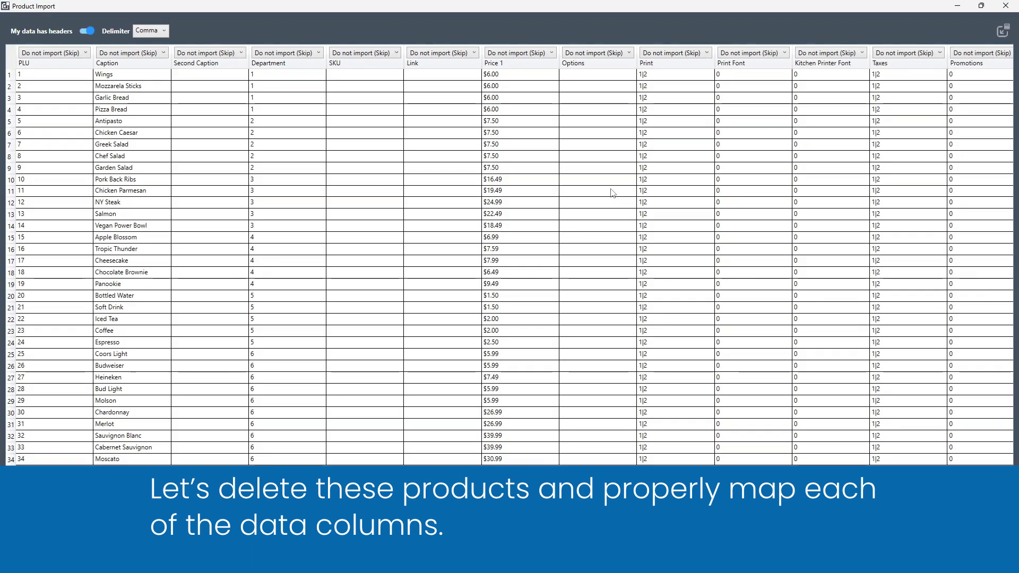
pyautogui.click(47, 56)
pyautogui.click(45, 76)
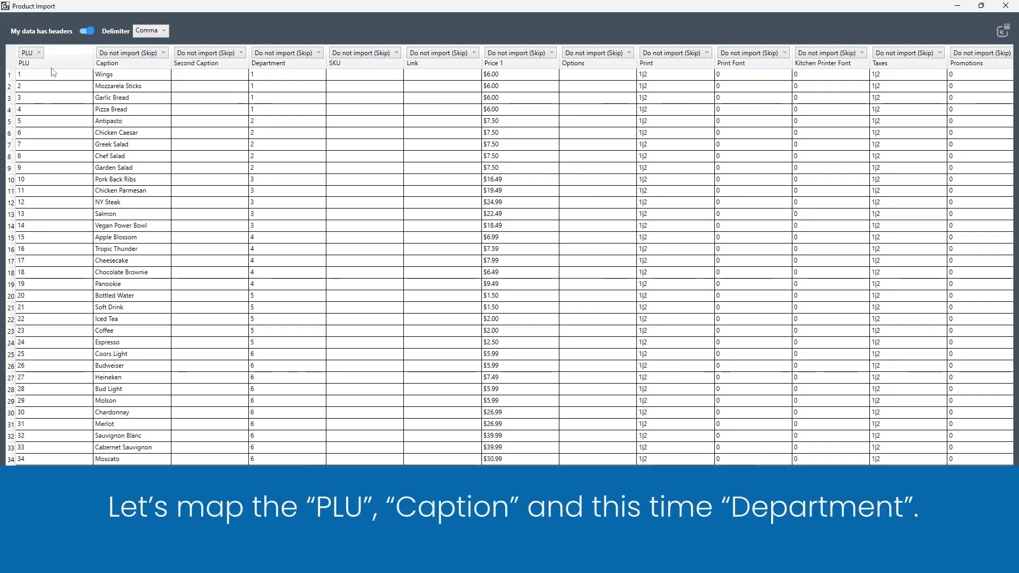
pyautogui.click(113, 52)
pyautogui.click(121, 86)
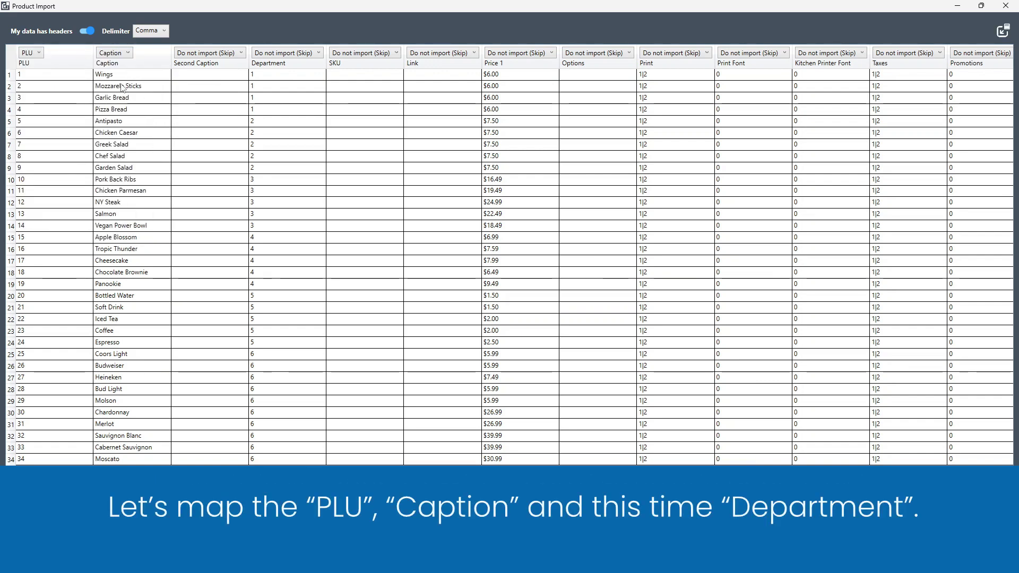
pyautogui.click(282, 56)
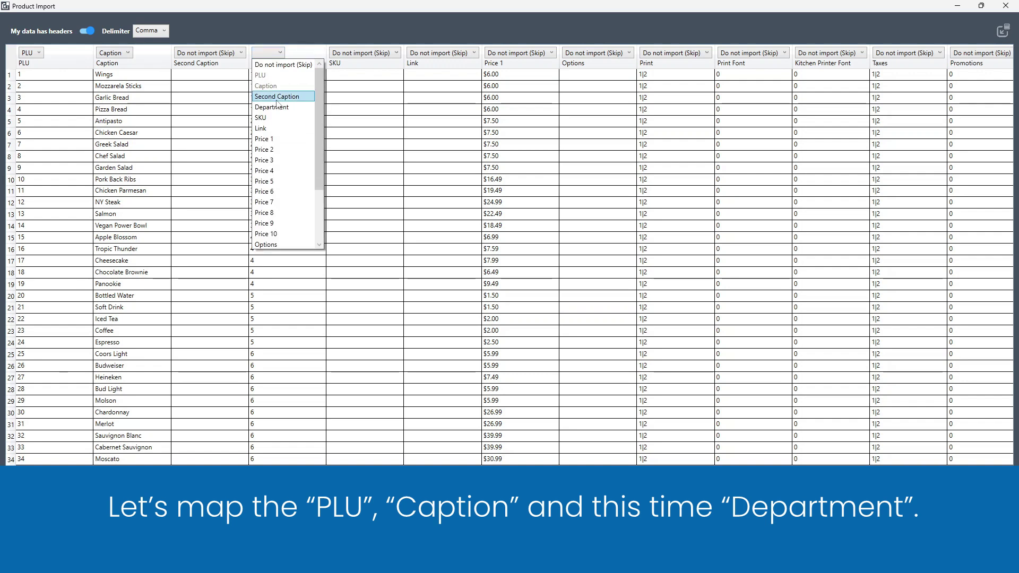
pyautogui.click(276, 98)
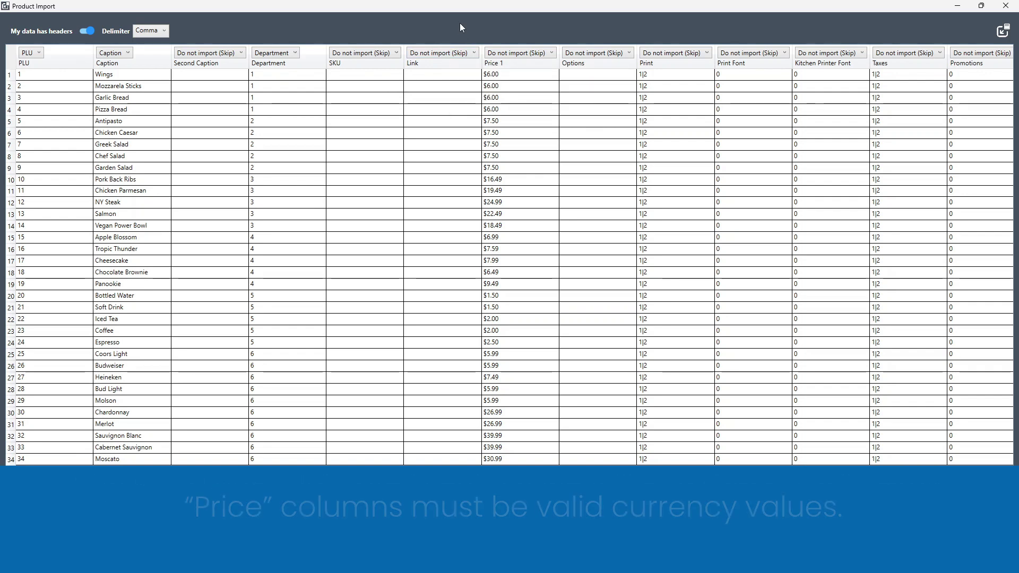
pyautogui.click(525, 54)
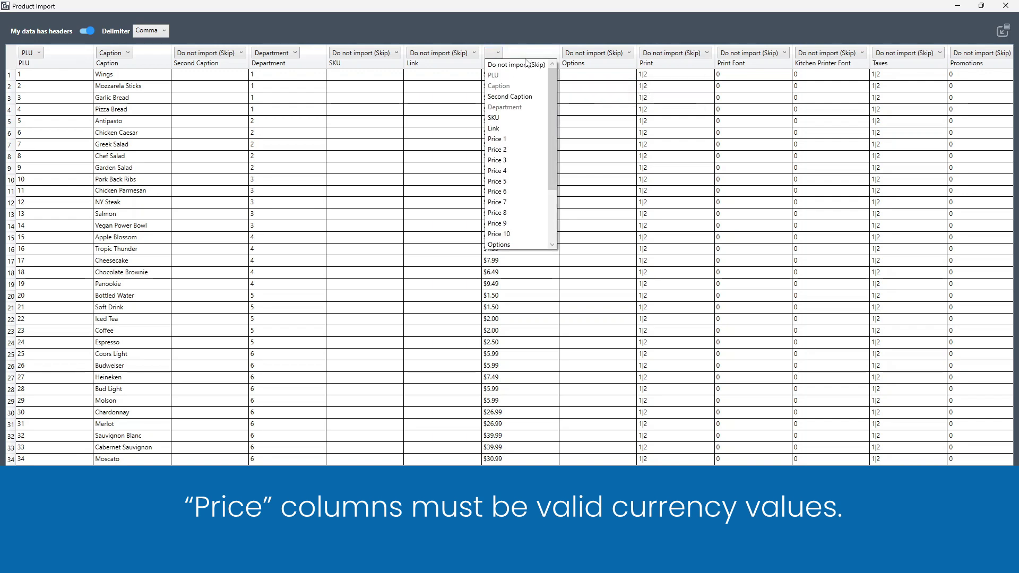
pyautogui.click(519, 141)
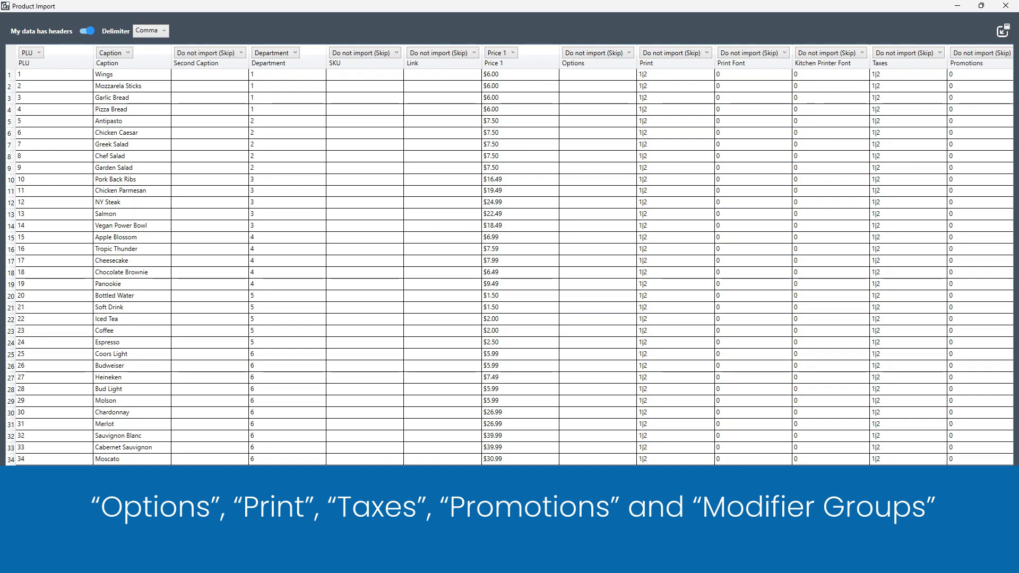
# - Import the products with the PLU, Caption, Department and Price 1 mappings and look through the resulting product list
pyautogui.hscroll(2, 509, 254)
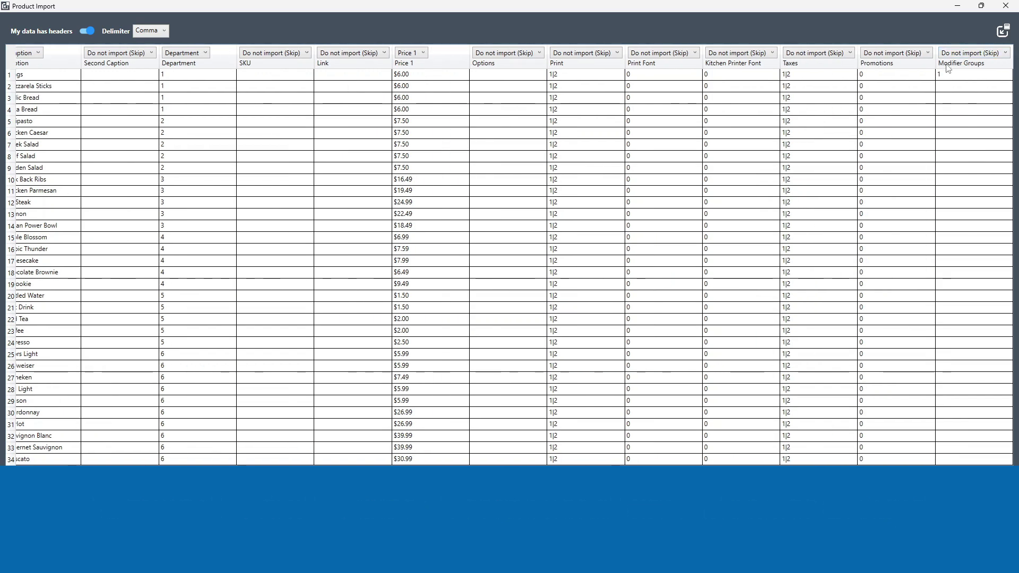
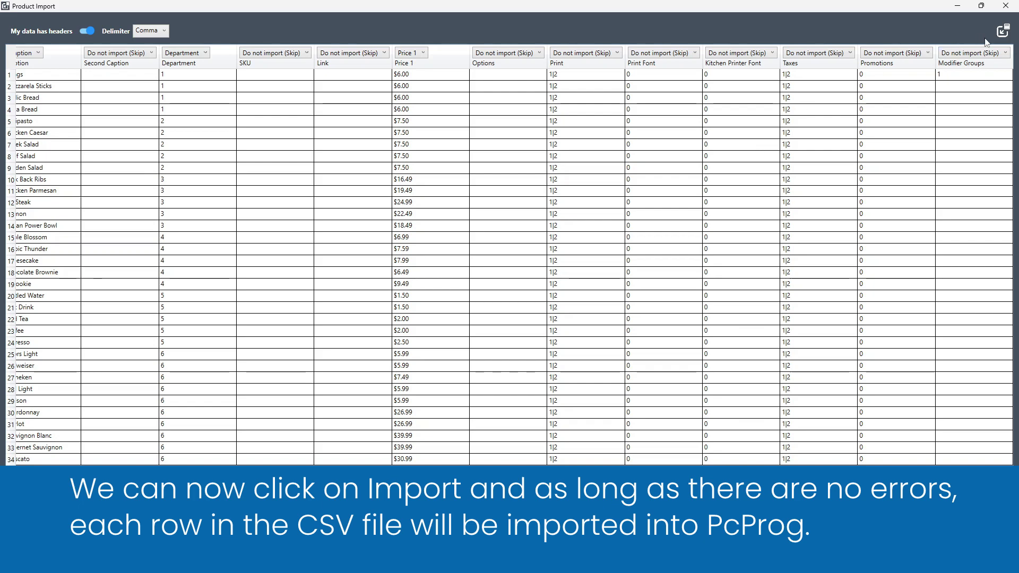
pyautogui.click(1001, 33)
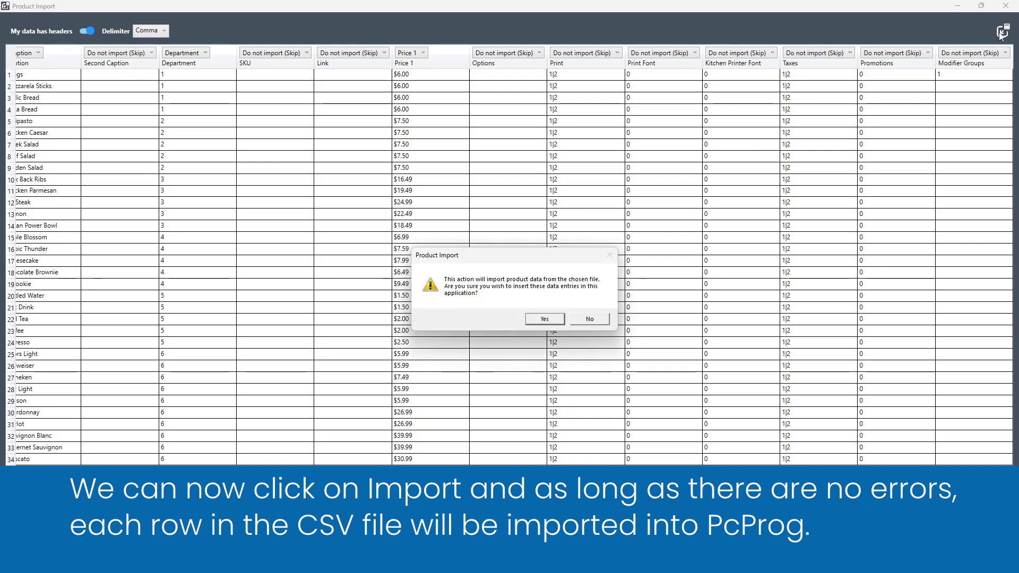
pyautogui.click(541, 324)
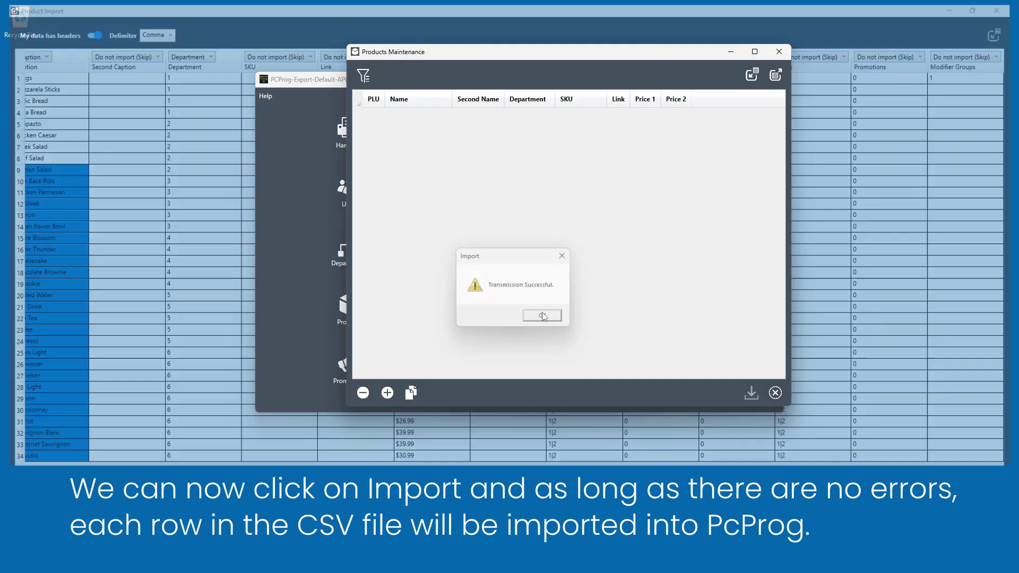
pyautogui.click(541, 316)
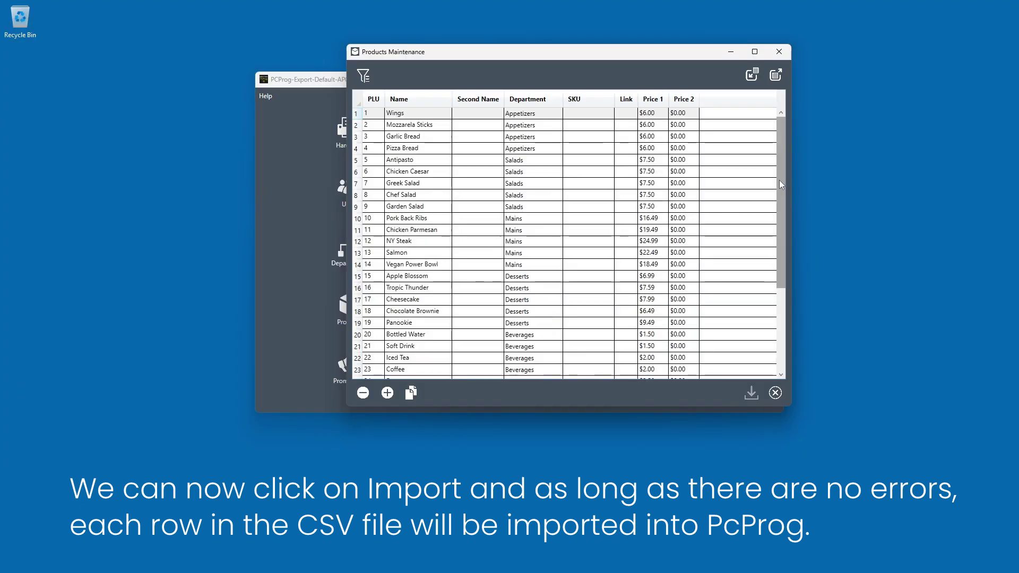
pyautogui.moveTo(779, 180); pyautogui.dragTo(796, 150)
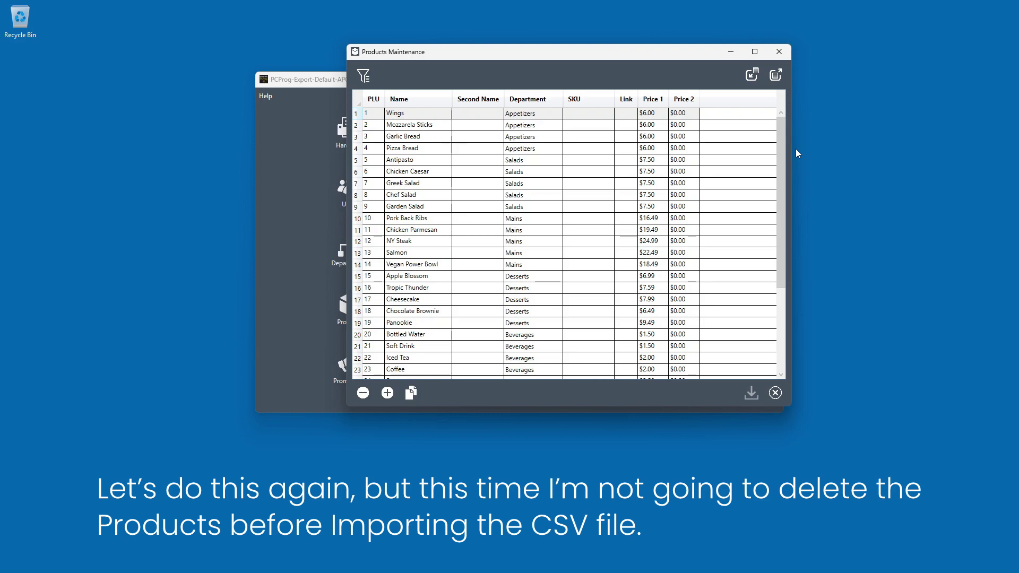
# - Load PCProg-ProductExport.csv again, mapping PLU to PLU, the Price 1 data column to Price 2, and Caption to Caption
pyautogui.click(750, 78)
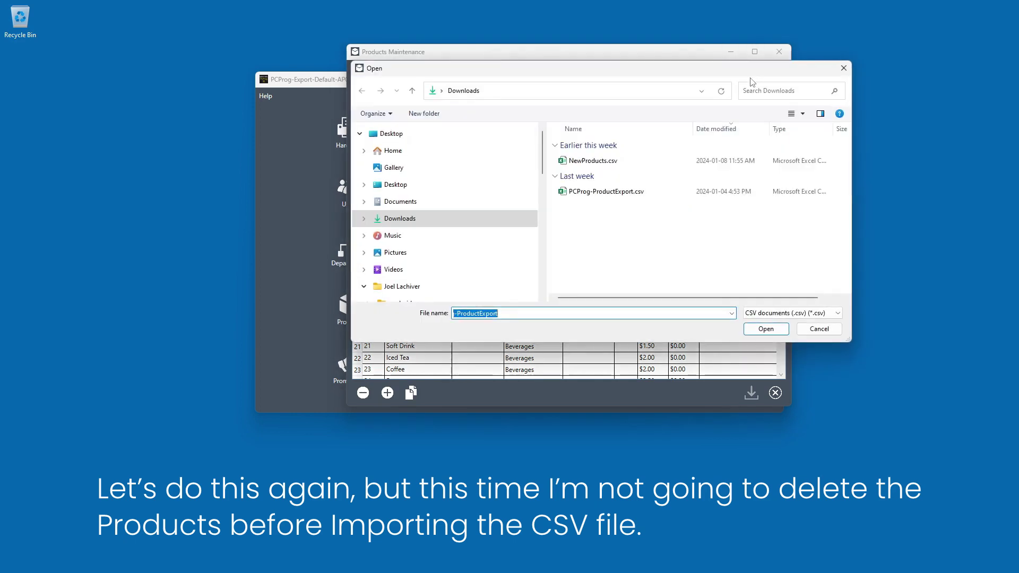
pyautogui.click(607, 193)
pyautogui.click(763, 328)
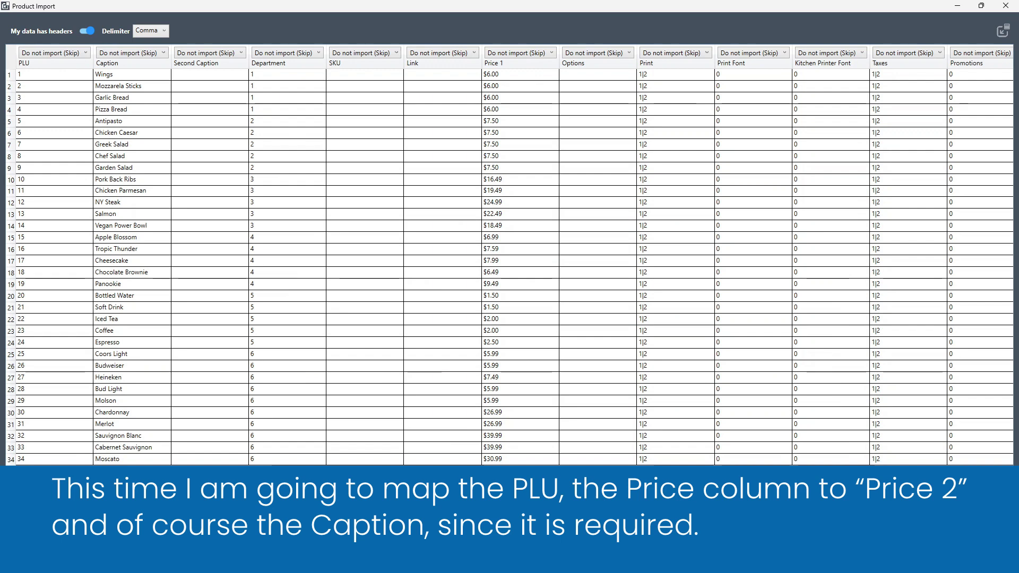
pyautogui.click(65, 53)
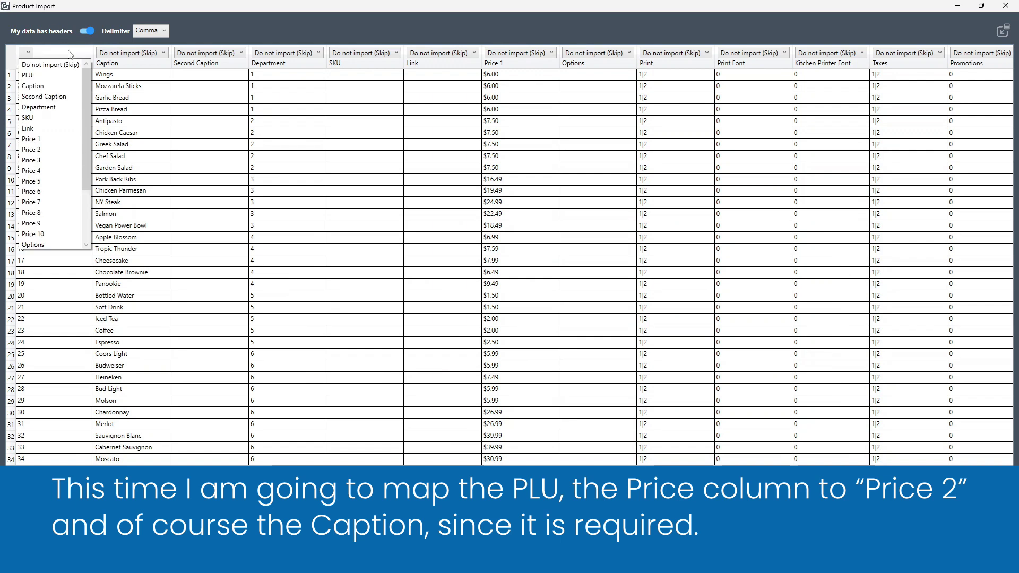
pyautogui.click(64, 78)
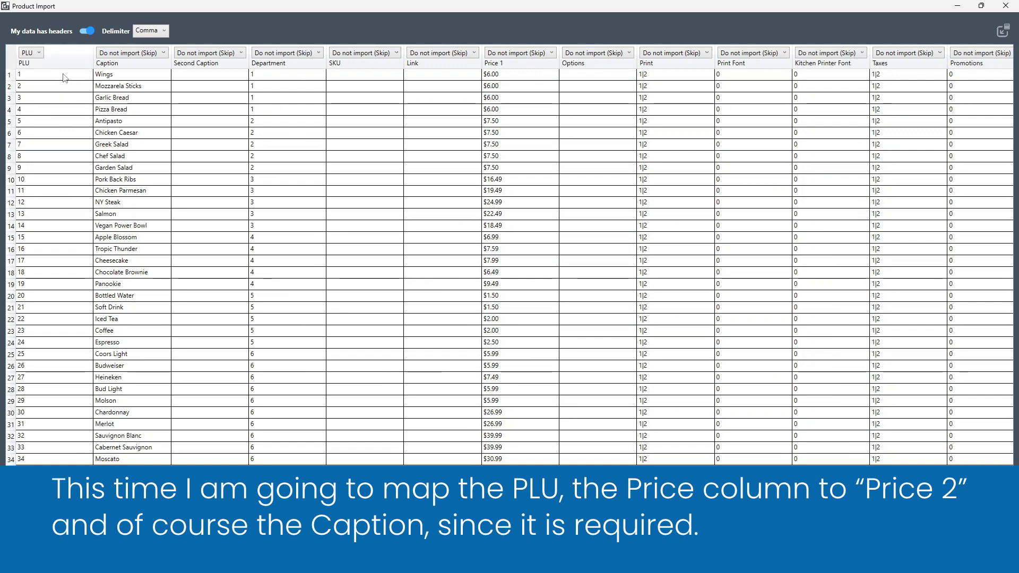
pyautogui.click(540, 53)
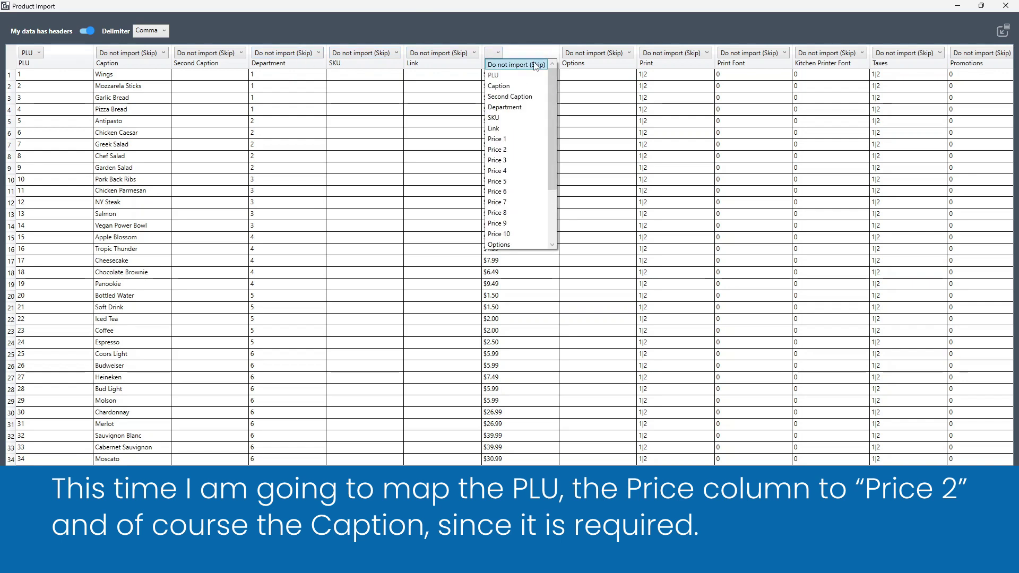
pyautogui.click(509, 151)
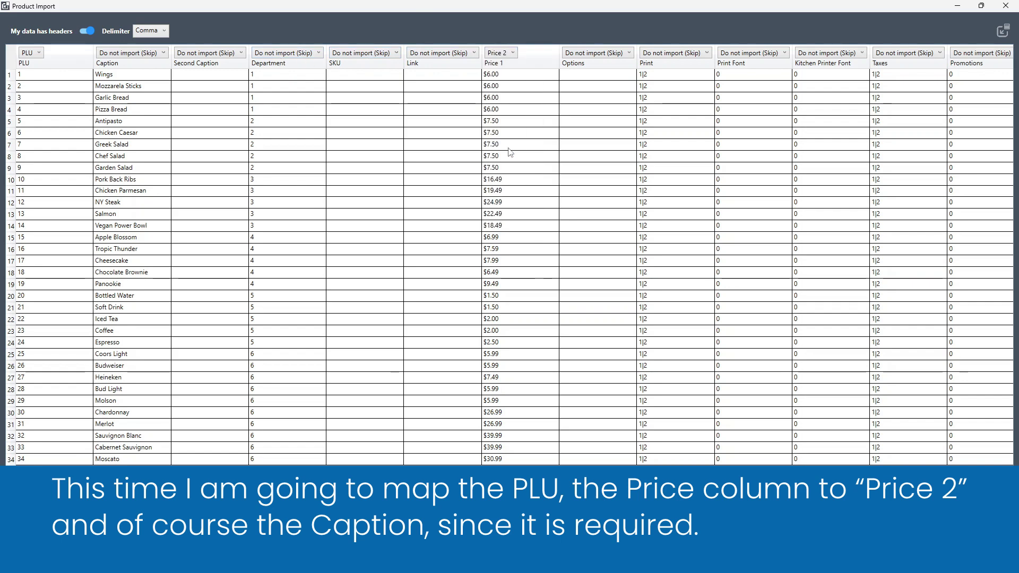
pyautogui.click(152, 53)
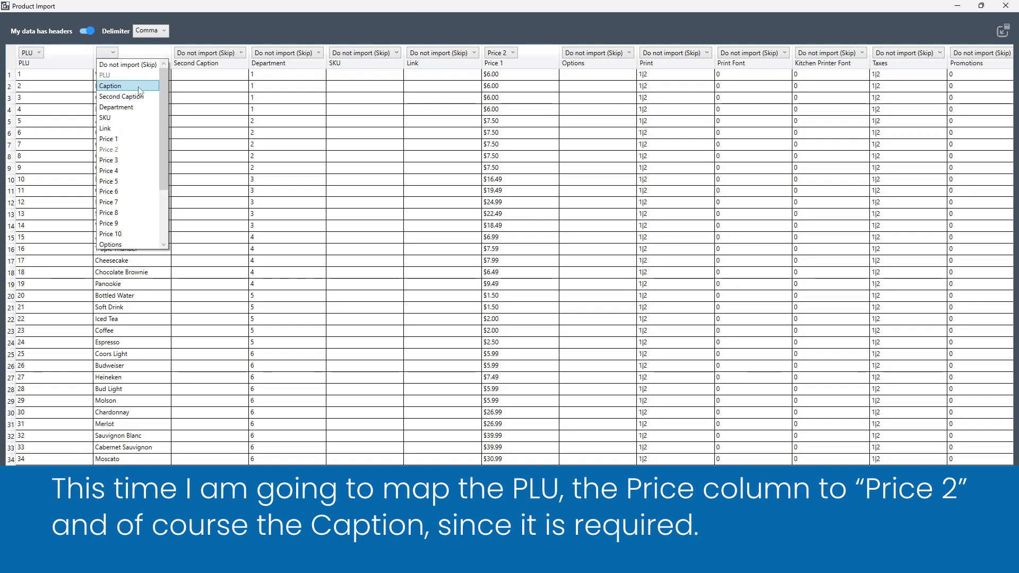
pyautogui.click(148, 87)
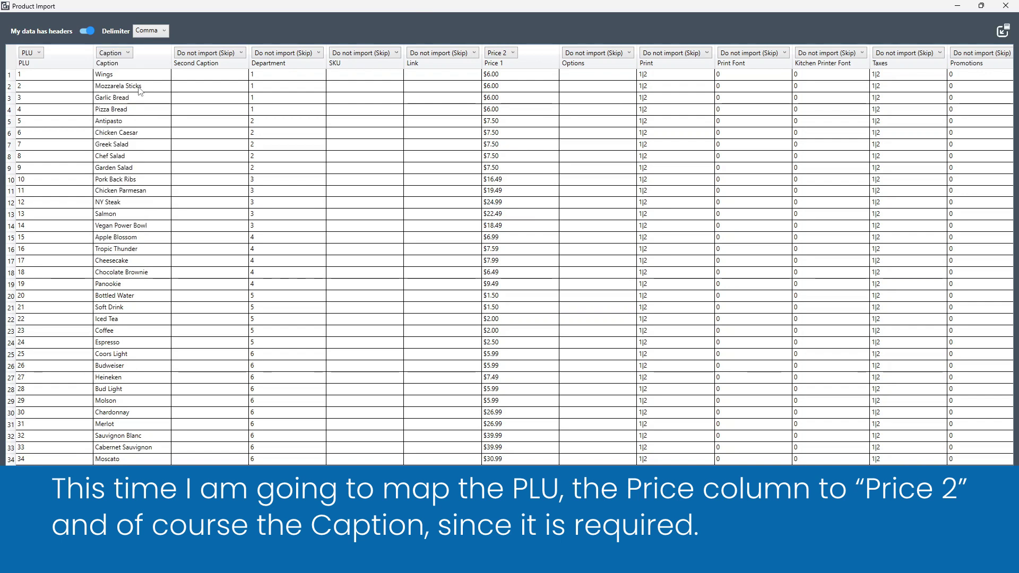
# - Run and confirm the import to update the existing products' Price 2 by matching PLU
pyautogui.click(1003, 32)
pyautogui.click(547, 320)
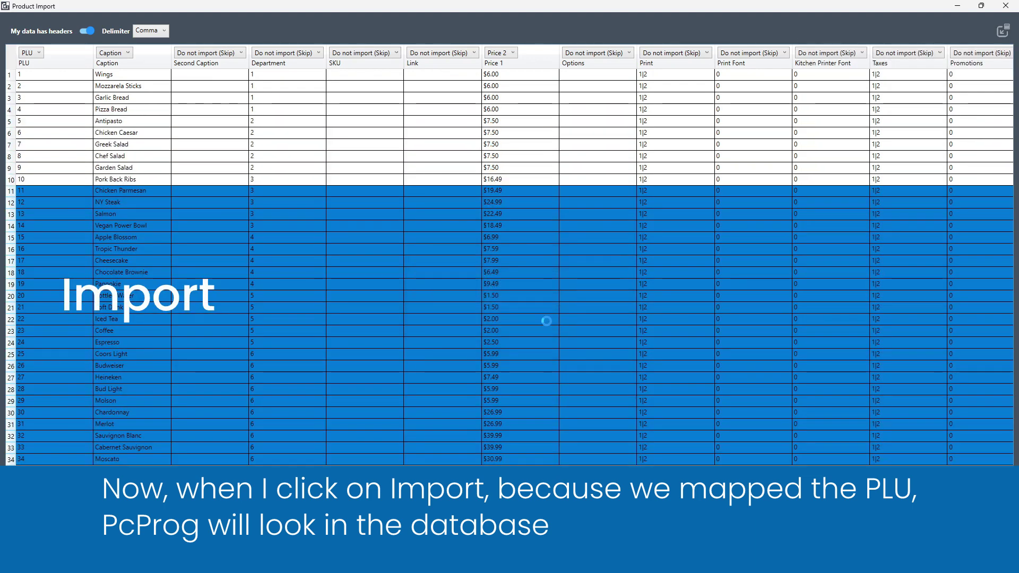
pyautogui.click(558, 317)
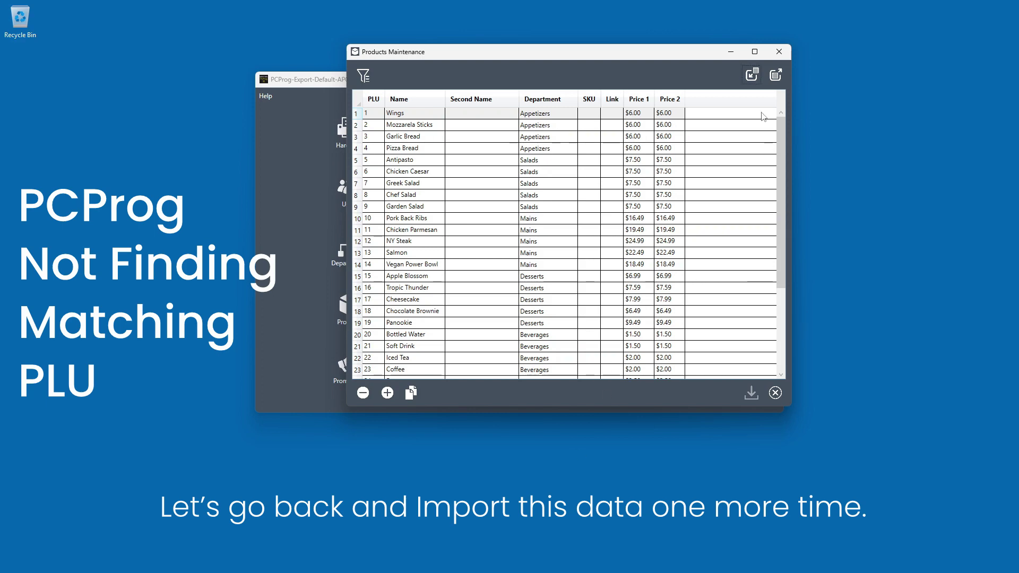
# - Load PCProg-ProductExport.csv once more and map only the Caption and Price 1 columns, leaving PLU on Do not import (Skip)
pyautogui.click(752, 76)
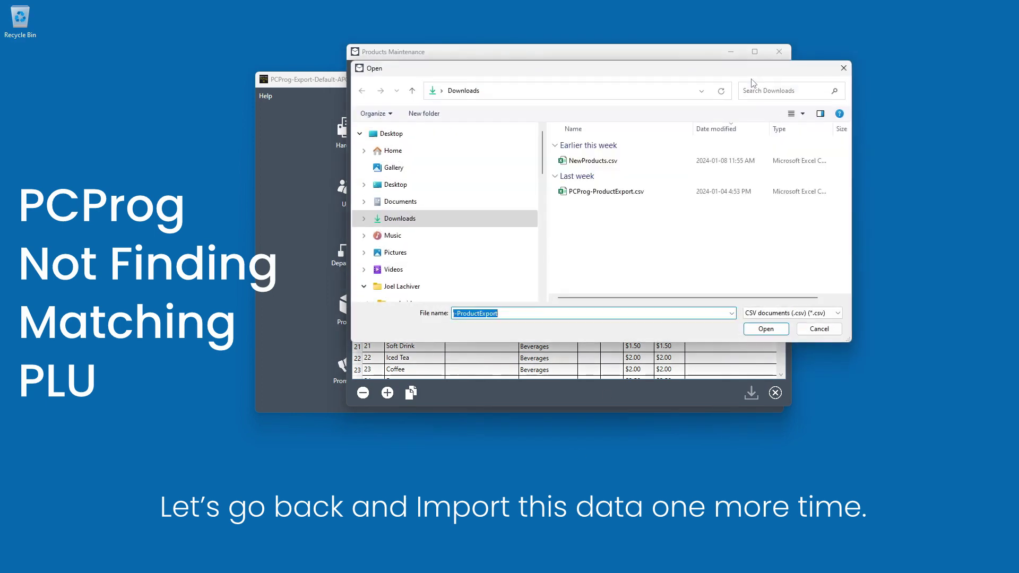
pyautogui.click(595, 193)
pyautogui.click(753, 330)
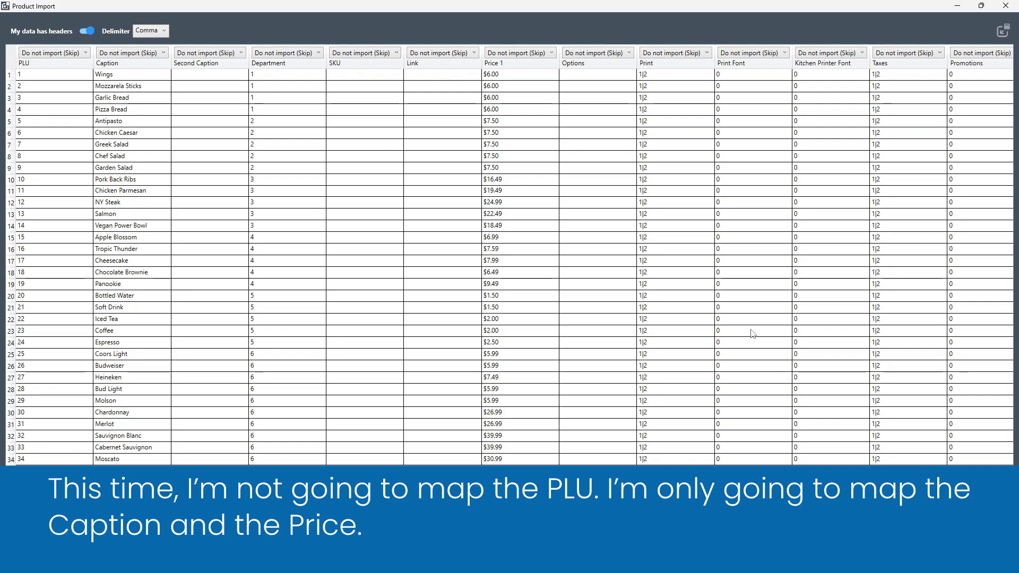
pyautogui.click(148, 53)
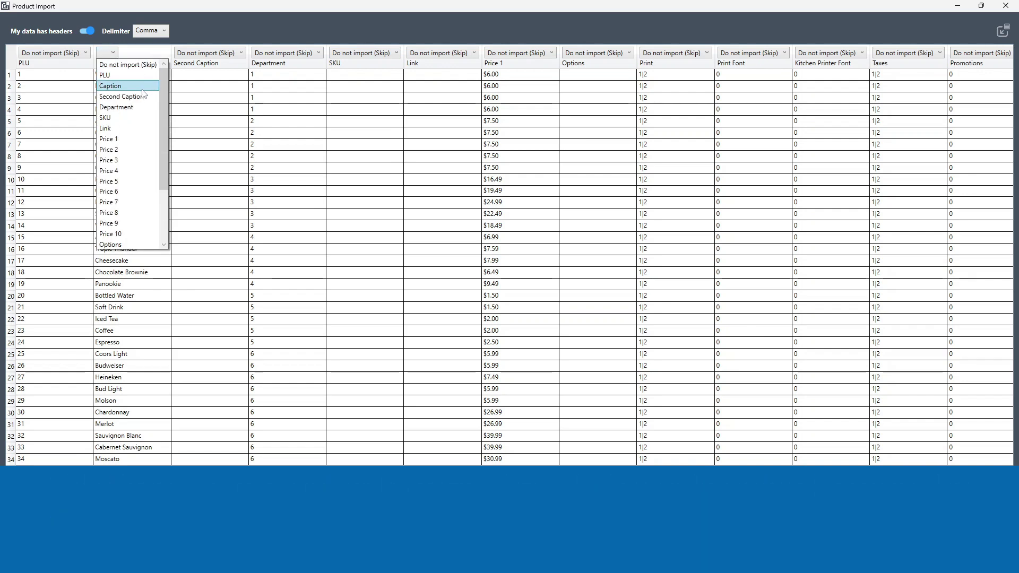
pyautogui.click(144, 85)
pyautogui.click(515, 56)
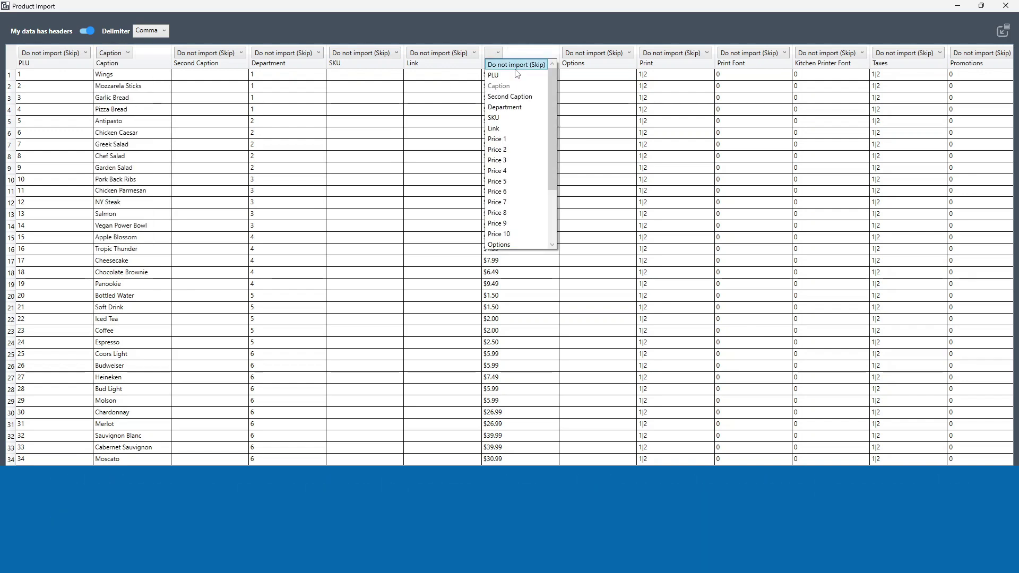
pyautogui.click(506, 139)
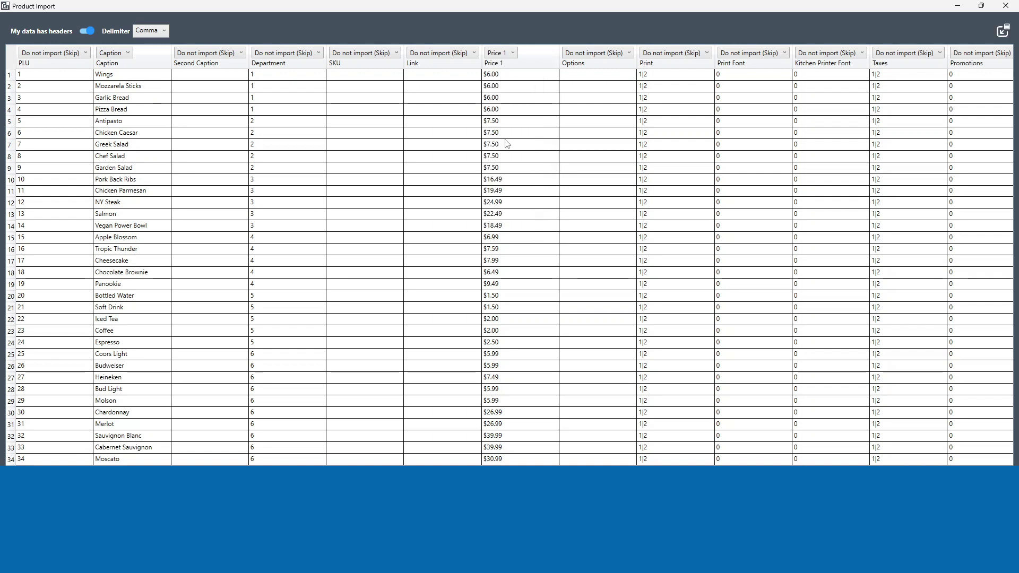
# - Import the file's rows as additional products without a PLU mapping, confirming the import
pyautogui.click(1004, 33)
pyautogui.click(544, 319)
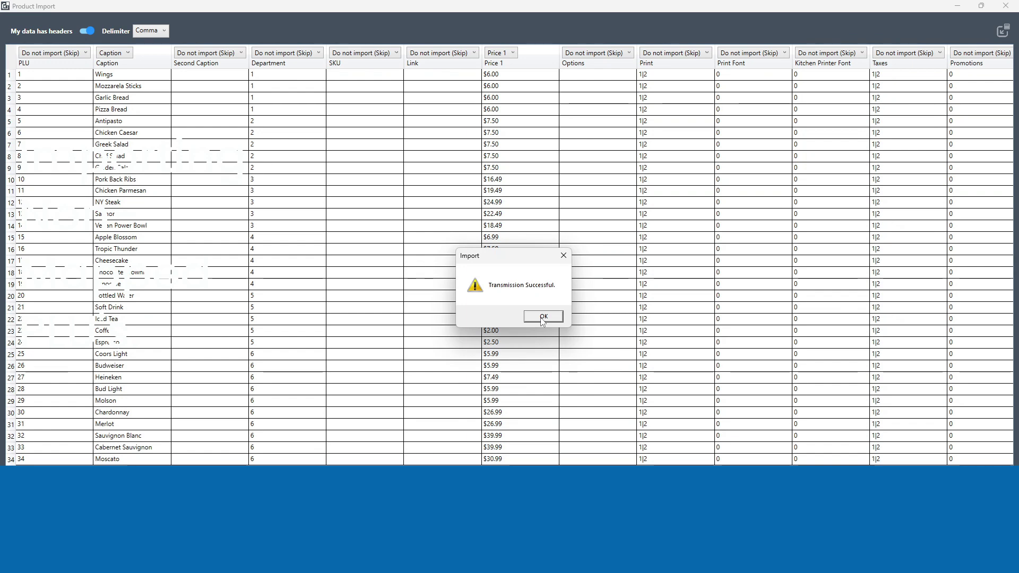
pyautogui.click(543, 317)
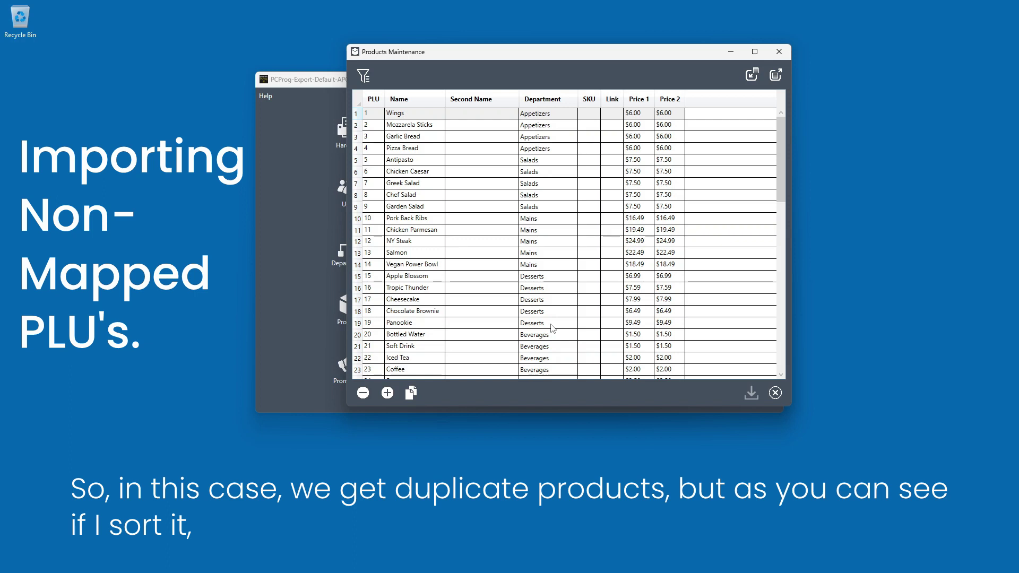
# - Sort the products by name, and load NewProducts.csv for import with its data set as having no headers
pyautogui.click(425, 101)
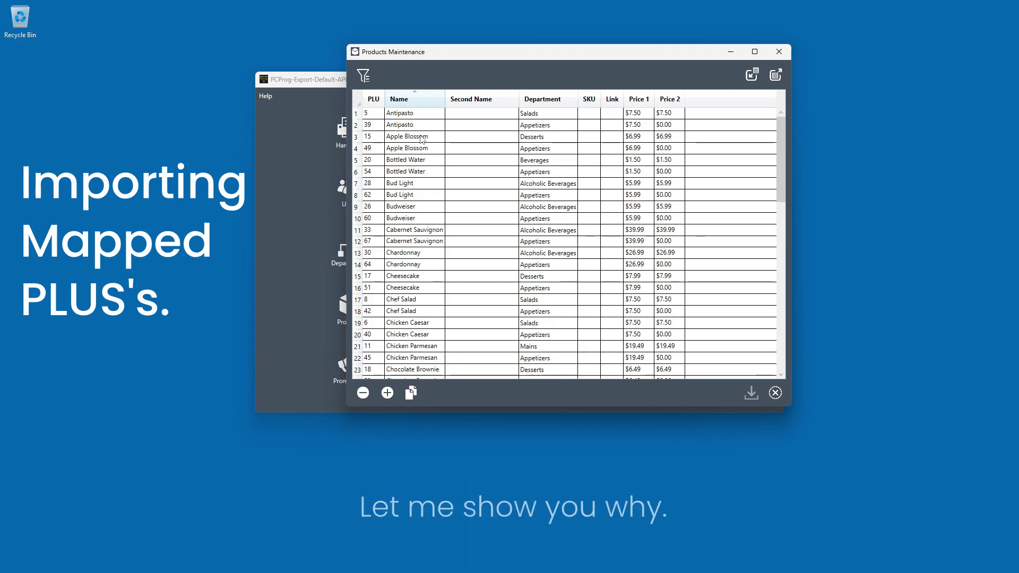
pyautogui.click(752, 74)
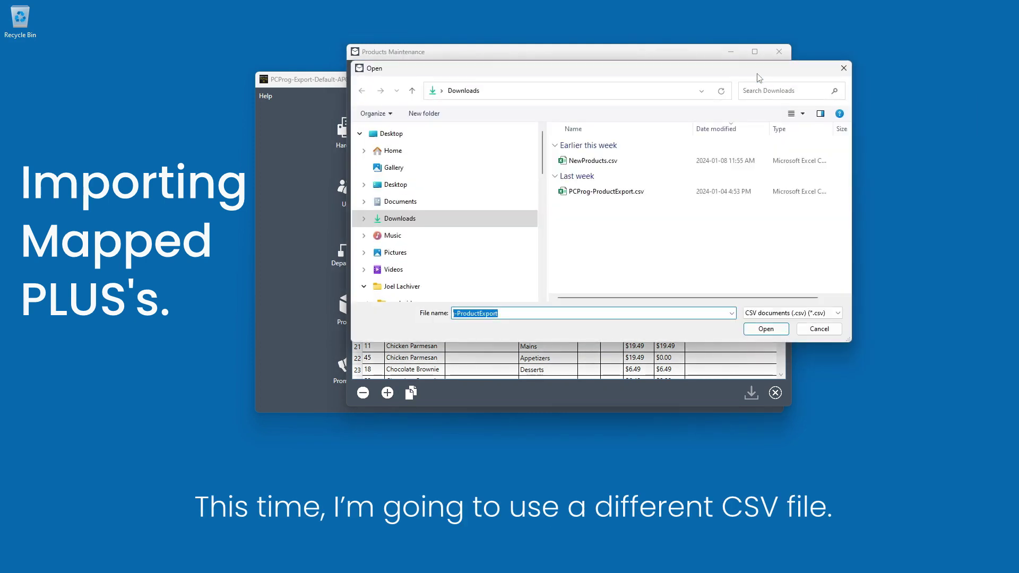
pyautogui.click(589, 161)
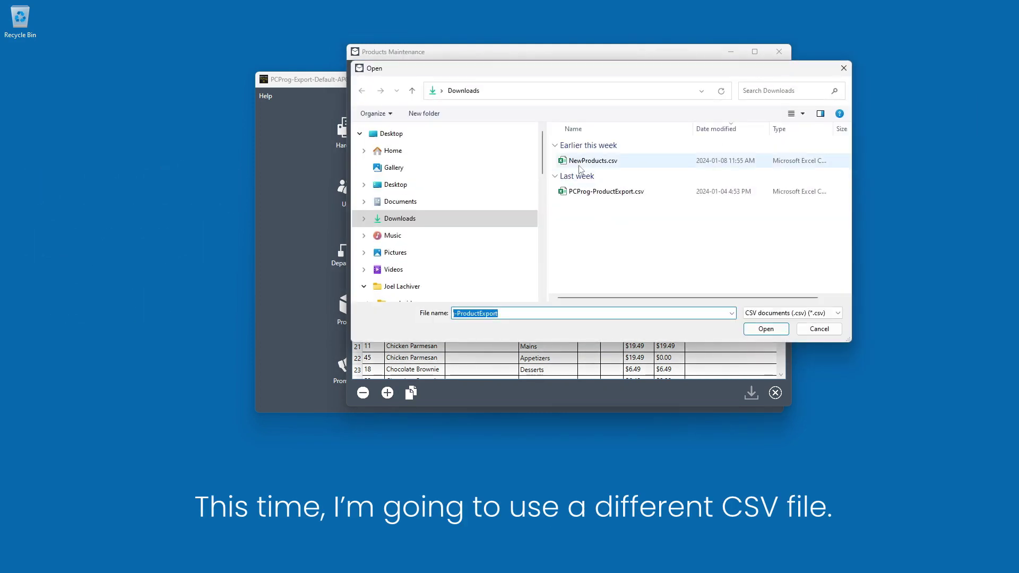
pyautogui.click(765, 329)
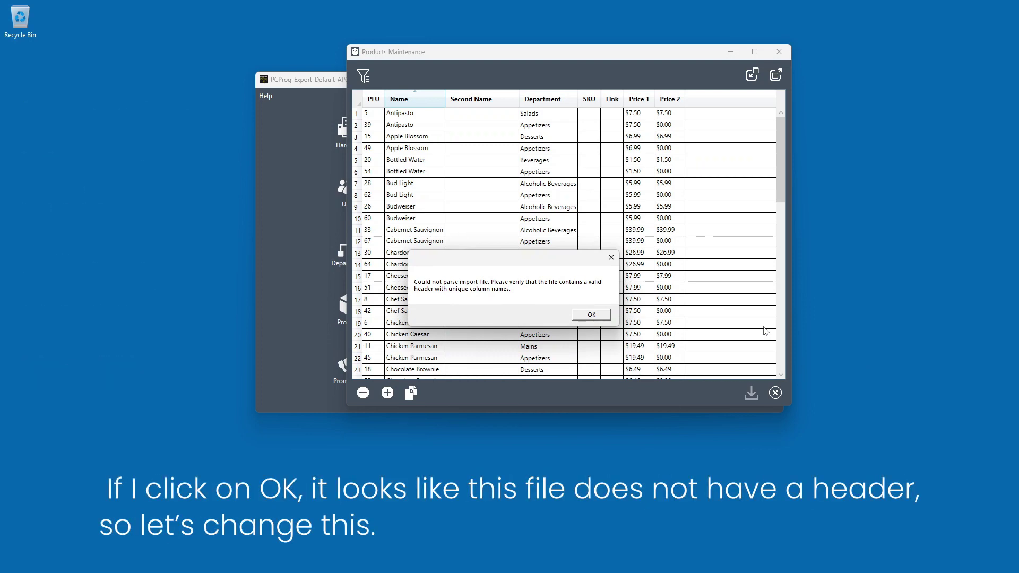
pyautogui.click(591, 314)
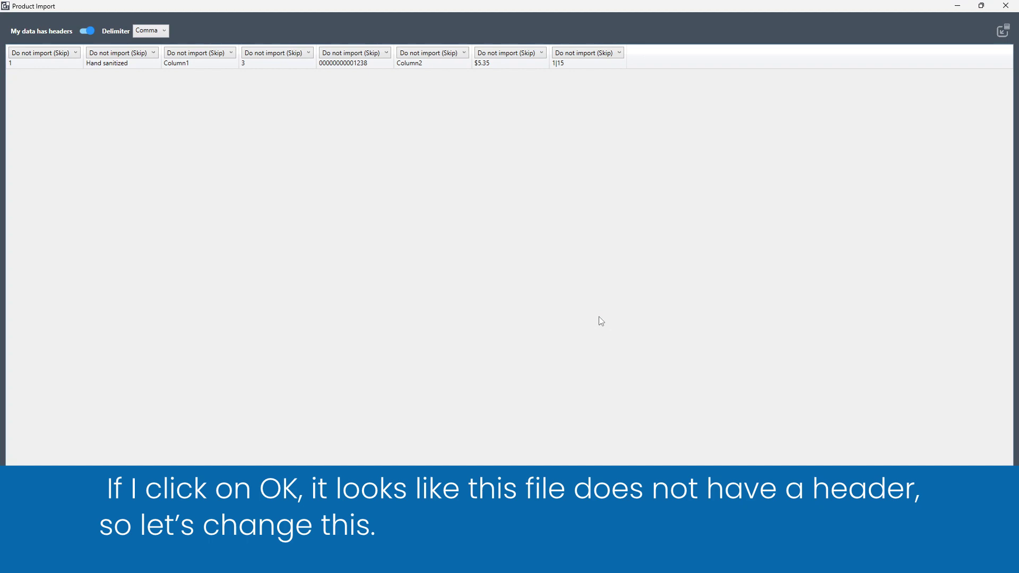
pyautogui.click(89, 31)
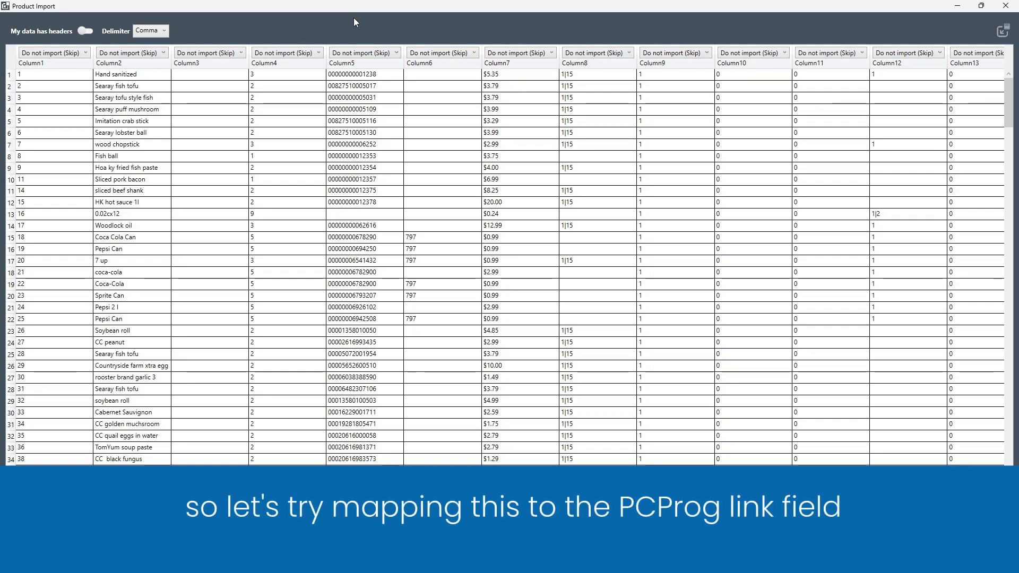
# - Try mapping Column6 to Link and Column5 to SKU without a PLU mapping, dismissing the error list after each
pyautogui.click(459, 53)
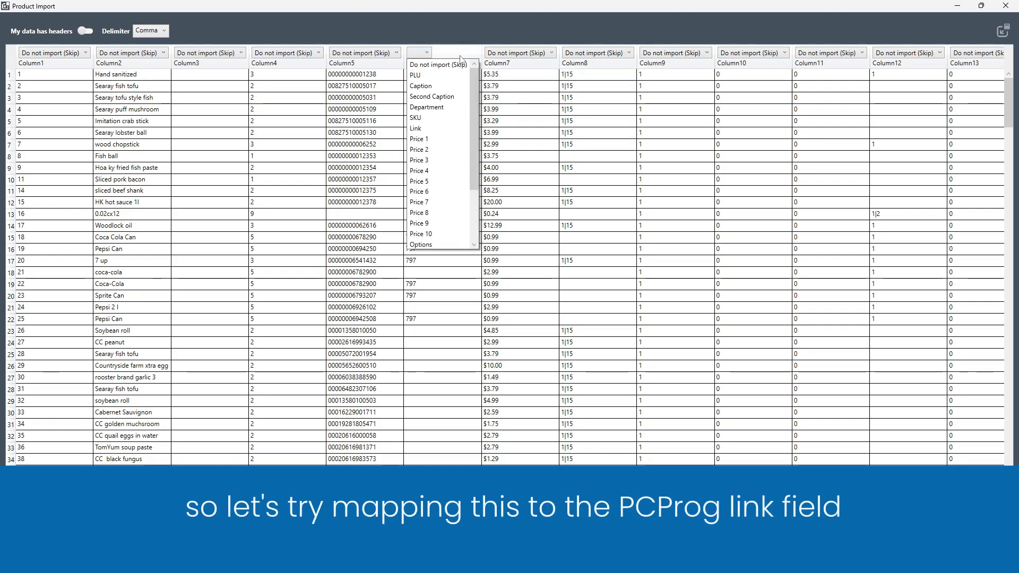
pyautogui.click(431, 131)
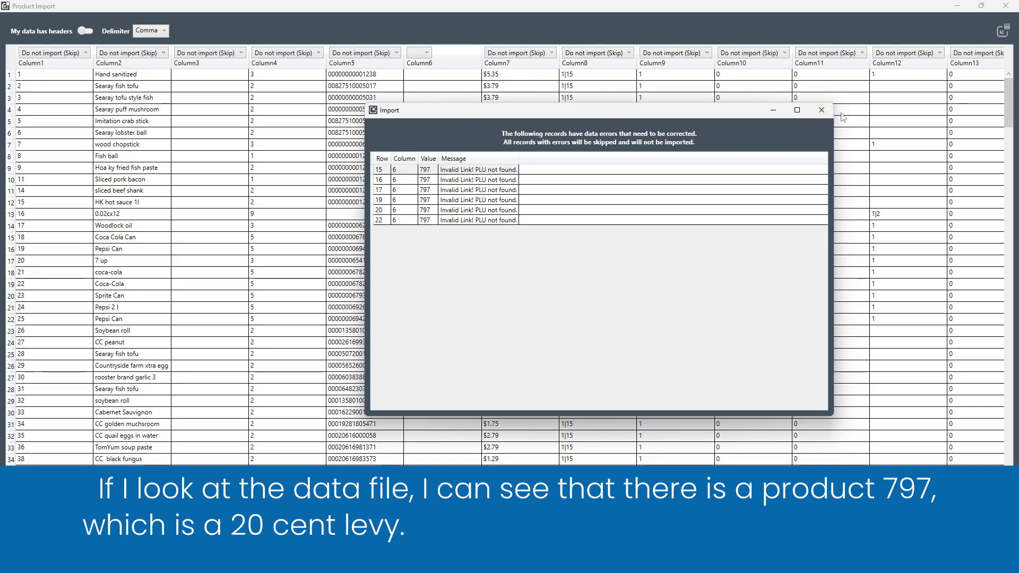
pyautogui.click(821, 110)
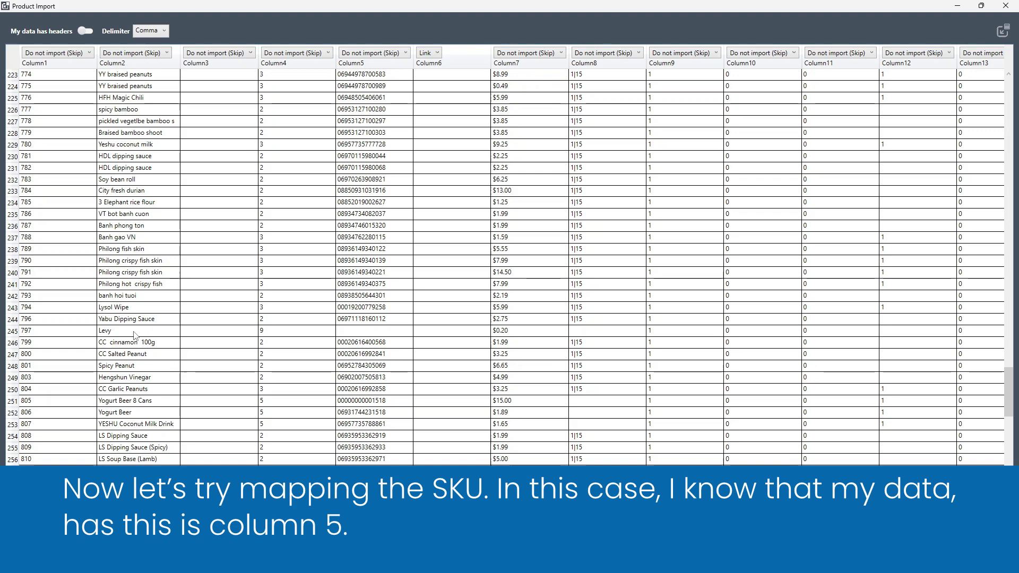
pyautogui.click(367, 55)
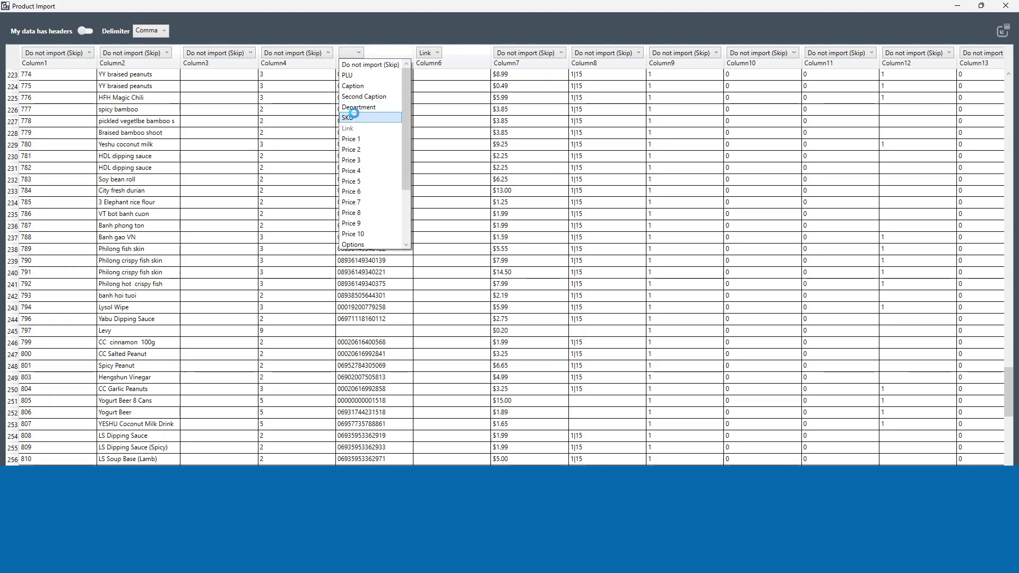
pyautogui.click(355, 118)
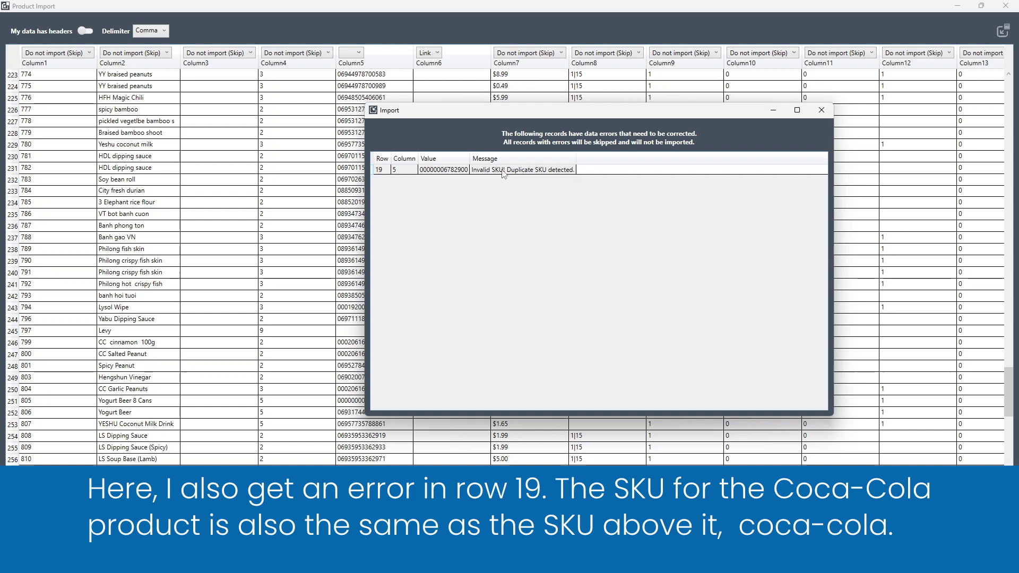
pyautogui.click(821, 109)
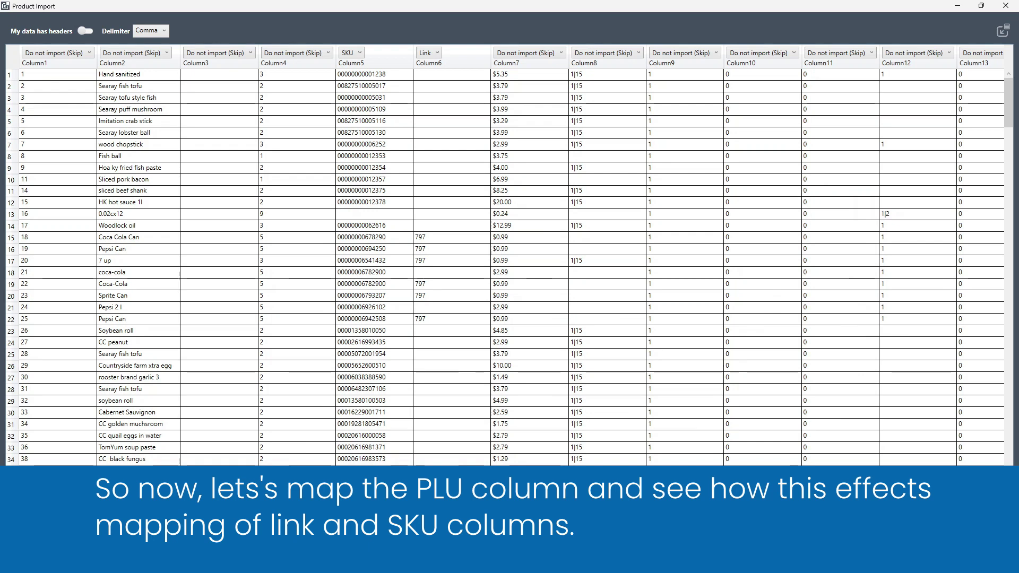
# - Map Column1 to PLU, reapply Link to Column6 and SKU to Column5, and dismiss the error list
pyautogui.click(43, 53)
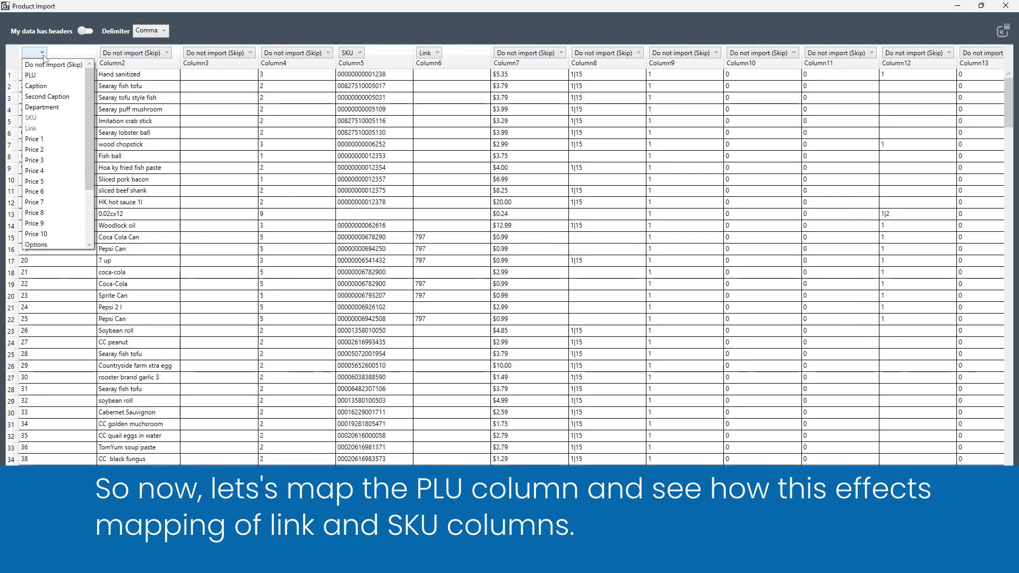
pyautogui.click(41, 75)
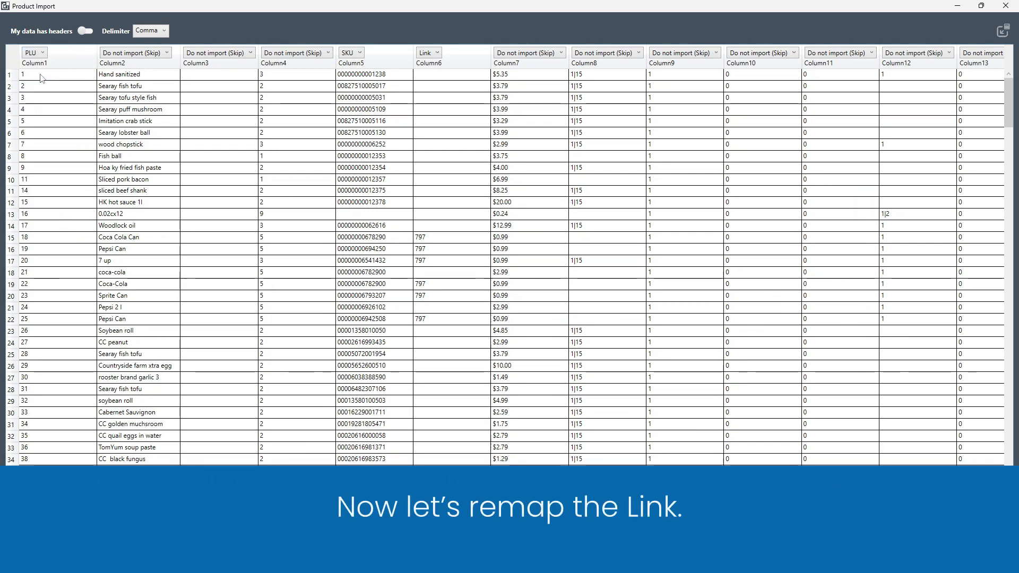
pyautogui.click(425, 53)
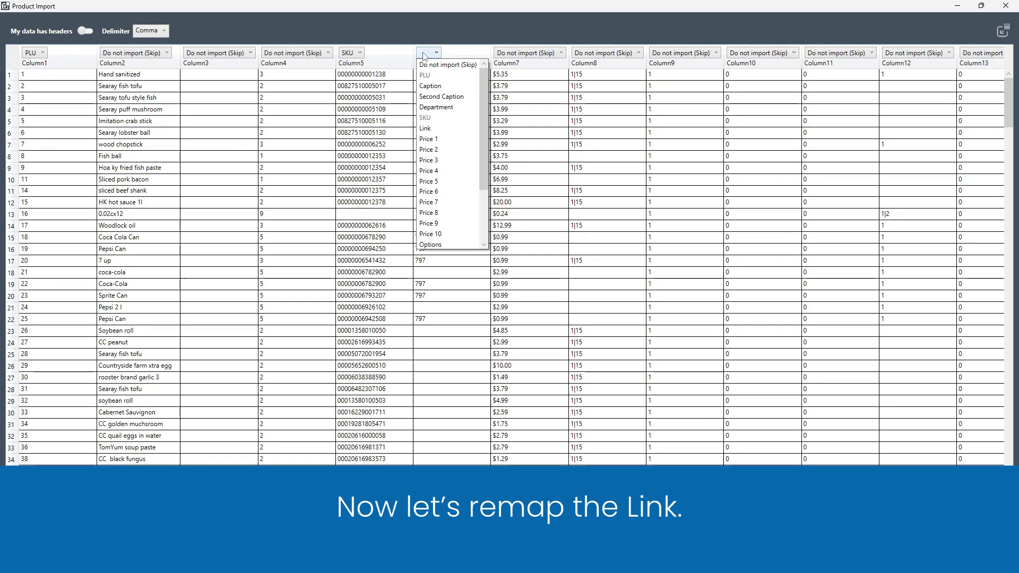
pyautogui.click(433, 127)
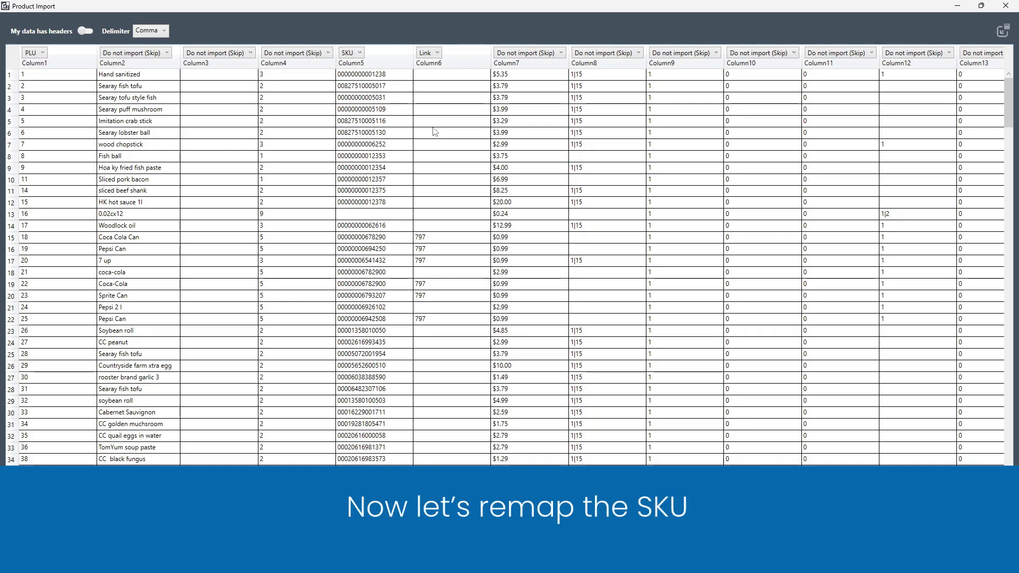
pyautogui.click(360, 53)
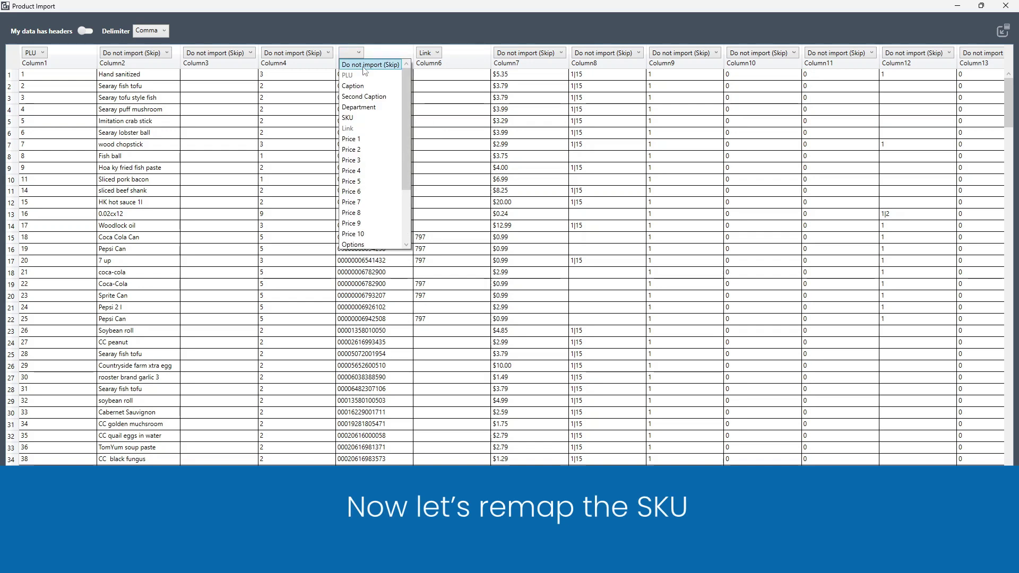
pyautogui.click(363, 117)
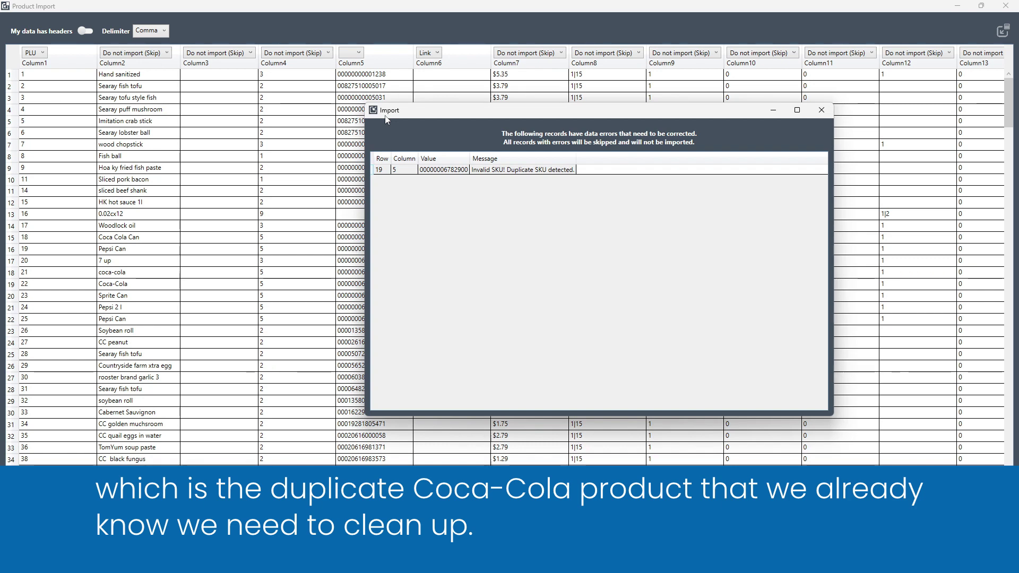
pyautogui.click(821, 109)
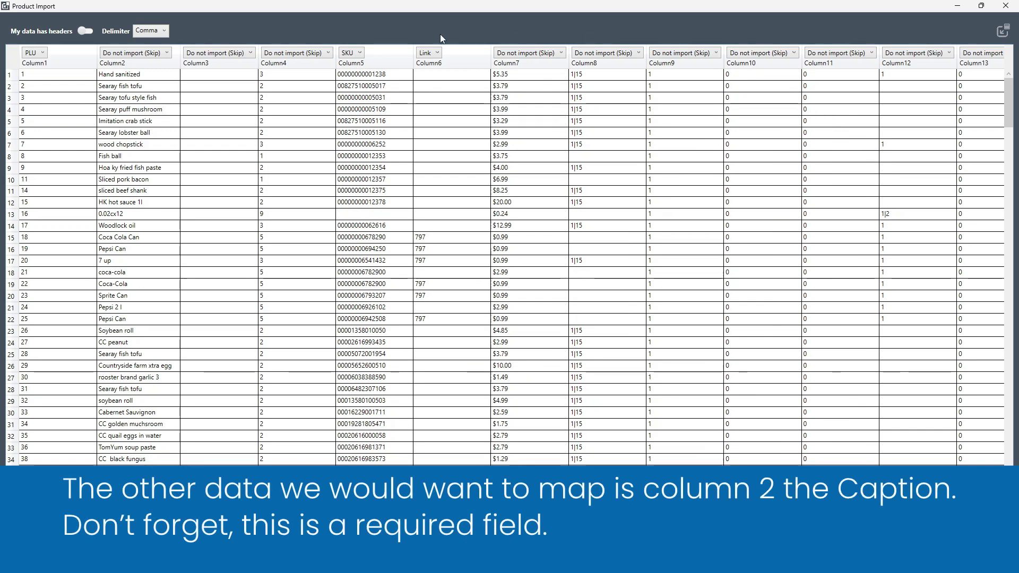
# - Map Column2 to Caption, Column7 to Price 1 and Column4 to Department, and abandon the import, closing product maintenance as well
pyautogui.click(143, 54)
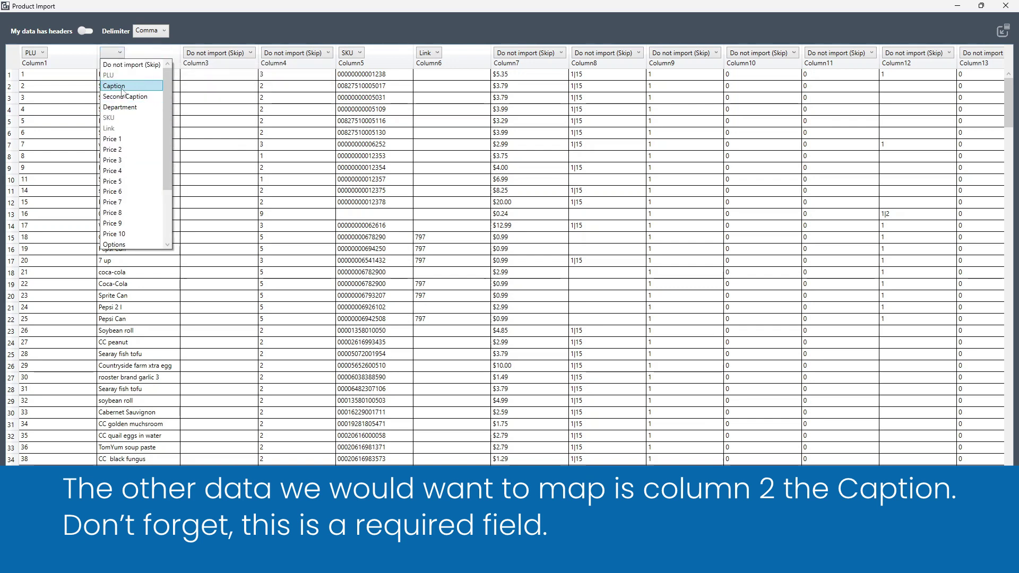
pyautogui.click(122, 88)
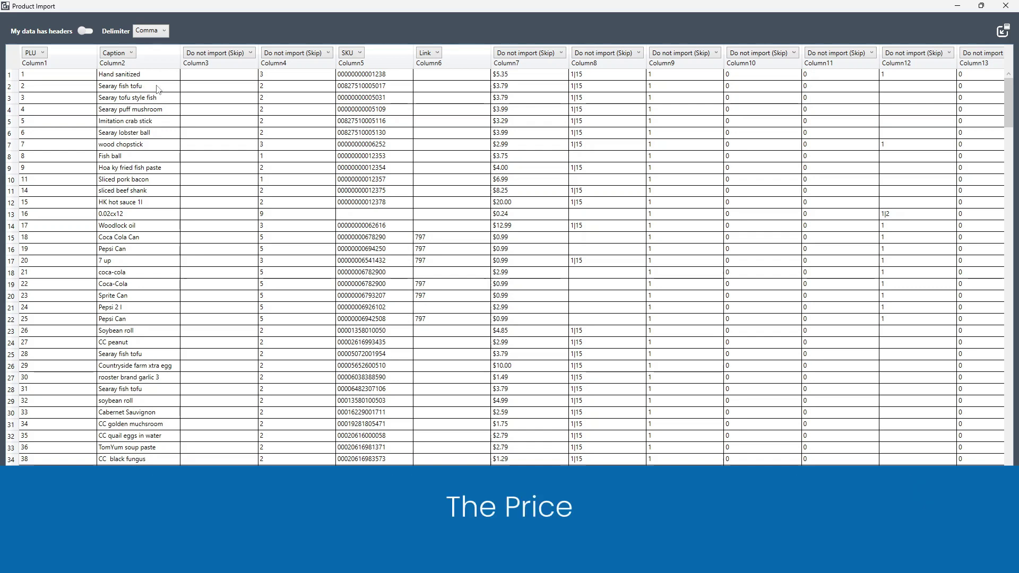
pyautogui.click(544, 55)
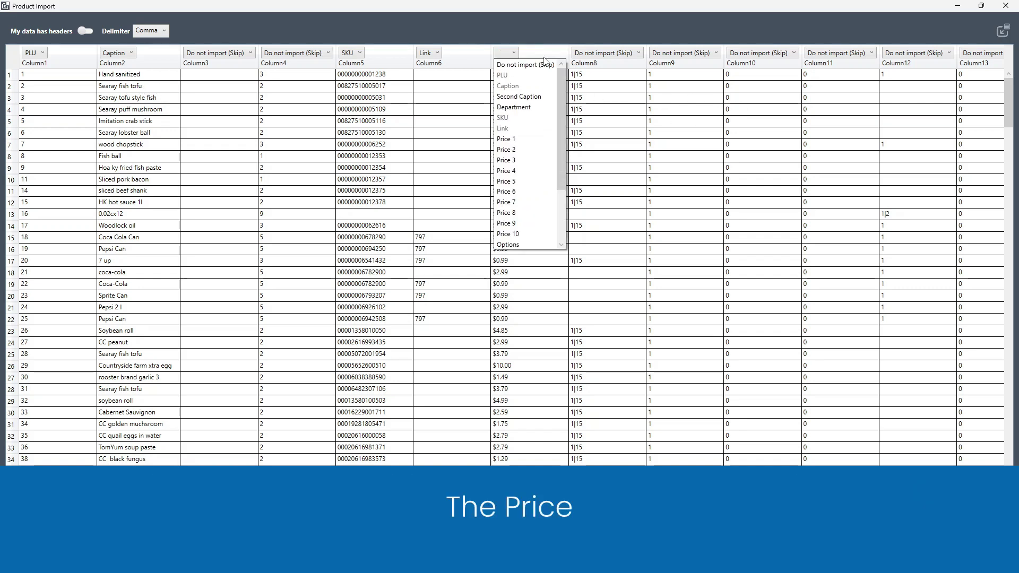
pyautogui.click(539, 139)
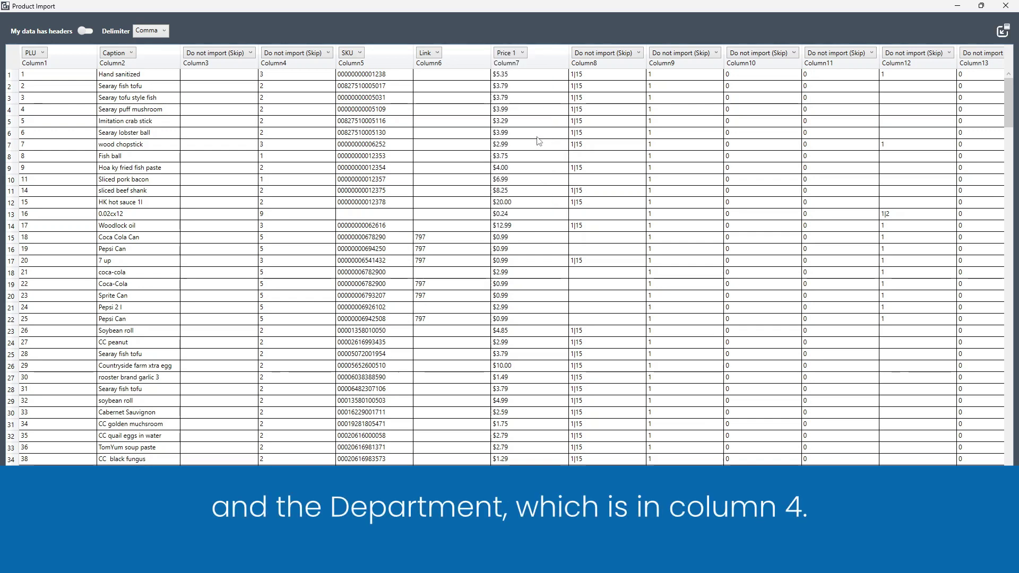
pyautogui.click(291, 54)
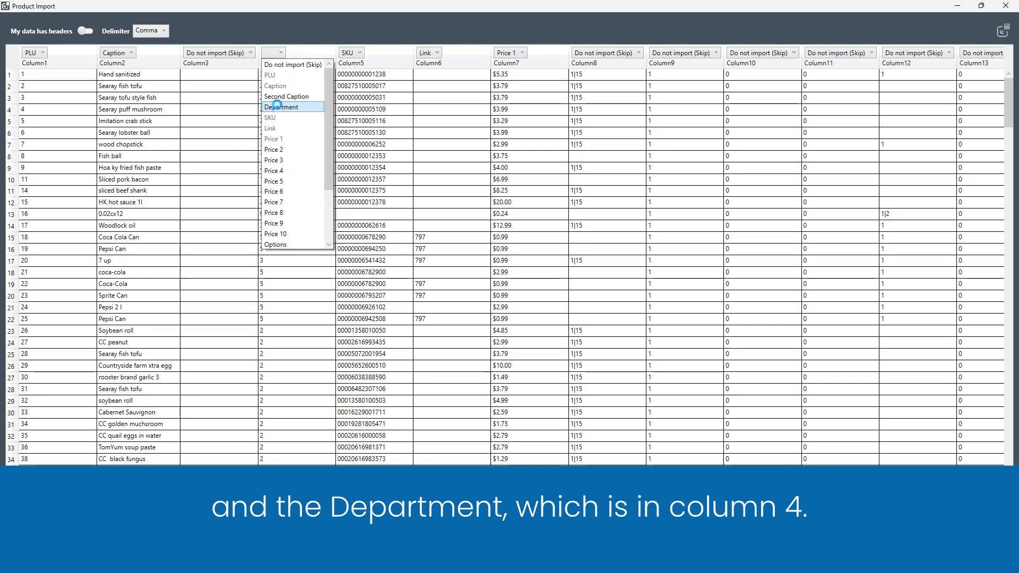
pyautogui.click(279, 108)
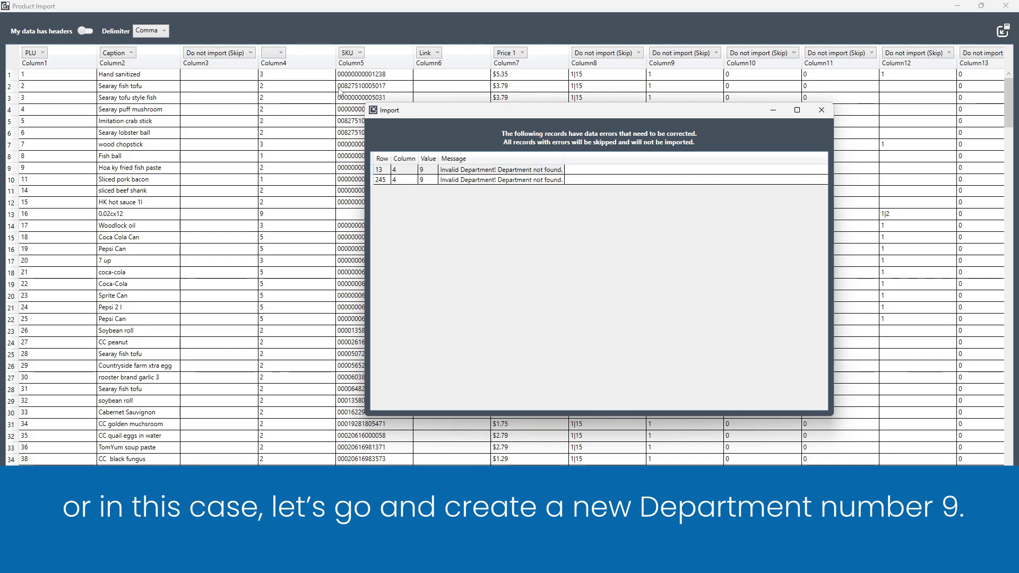
pyautogui.click(822, 110)
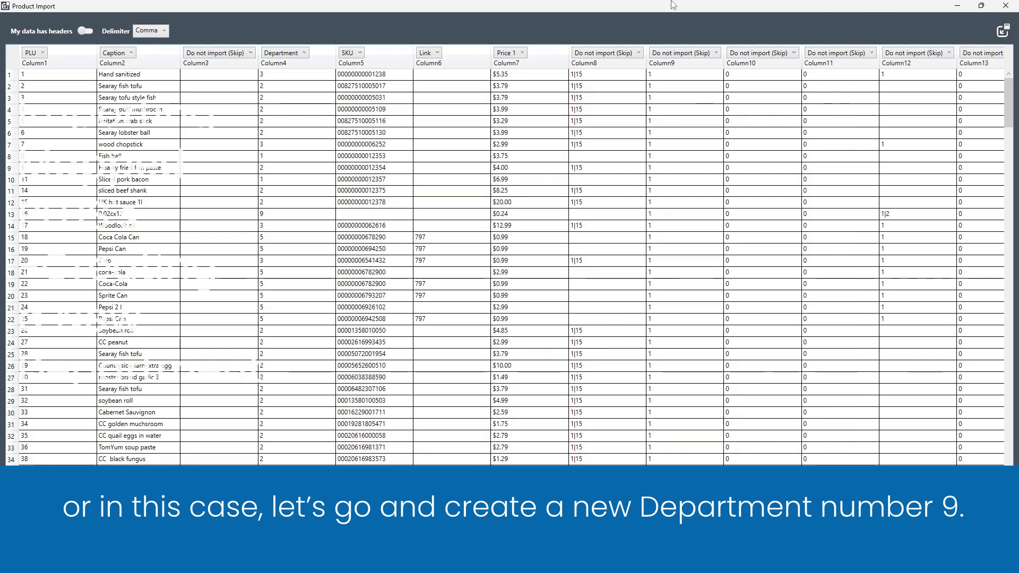
pyautogui.click(1011, 7)
pyautogui.click(779, 55)
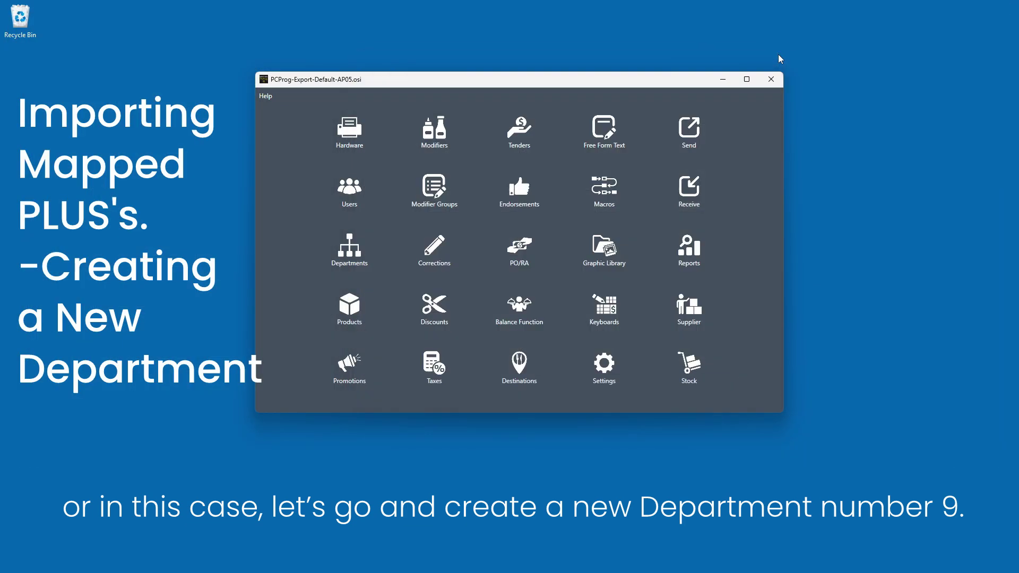
# - Create department number 9 with the name New Department, save it, and close department maintenance
pyautogui.click(346, 250)
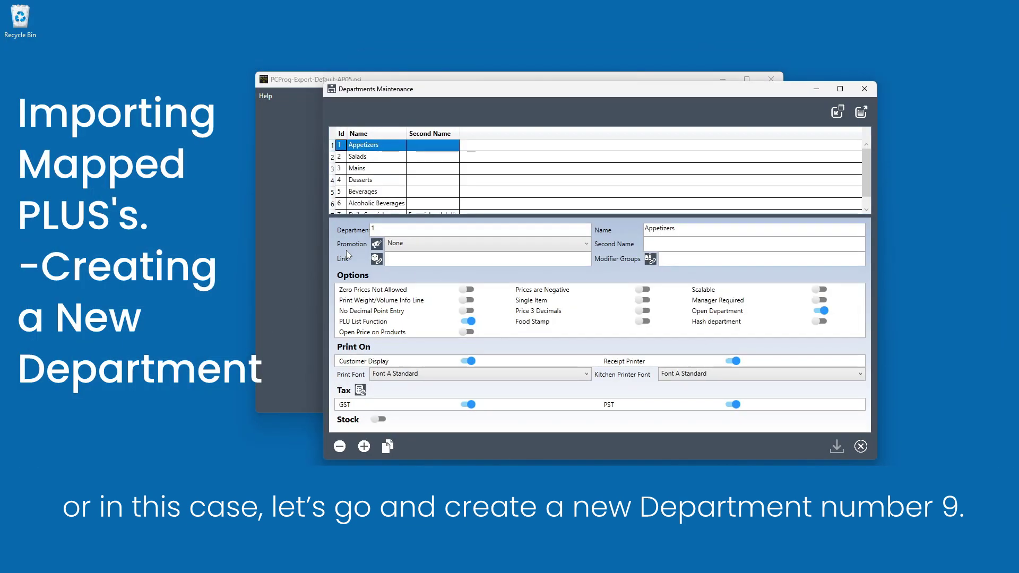
pyautogui.click(364, 447)
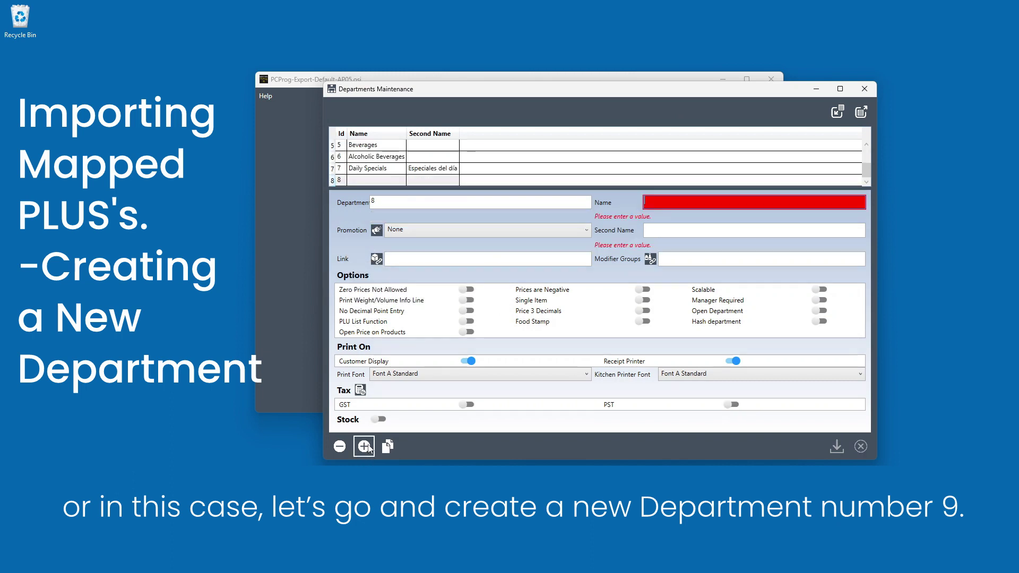
pyautogui.click(392, 205)
pyautogui.press('BackSpace')
pyautogui.write('9')
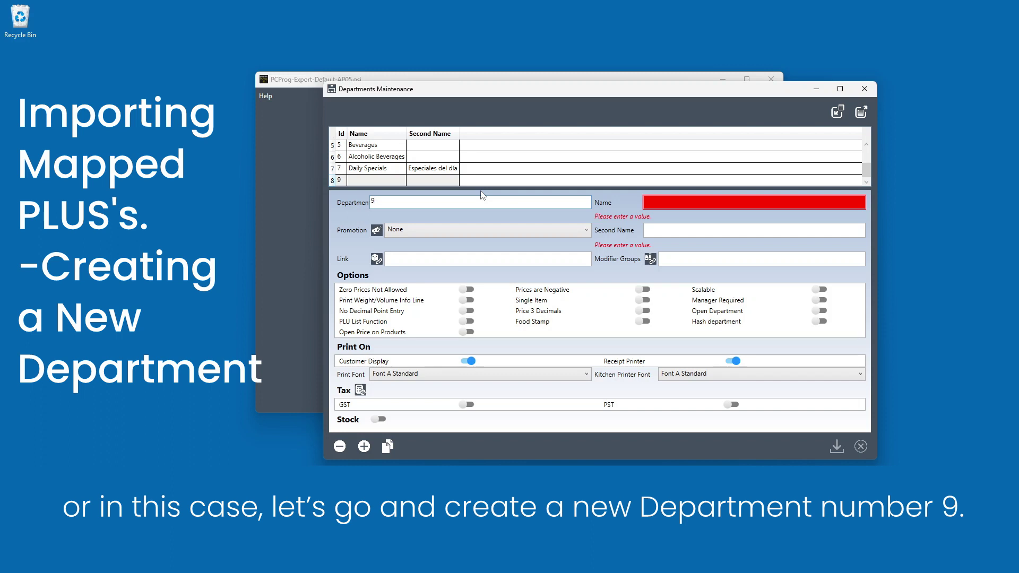
pyautogui.click(744, 207)
pyautogui.write('New Department')
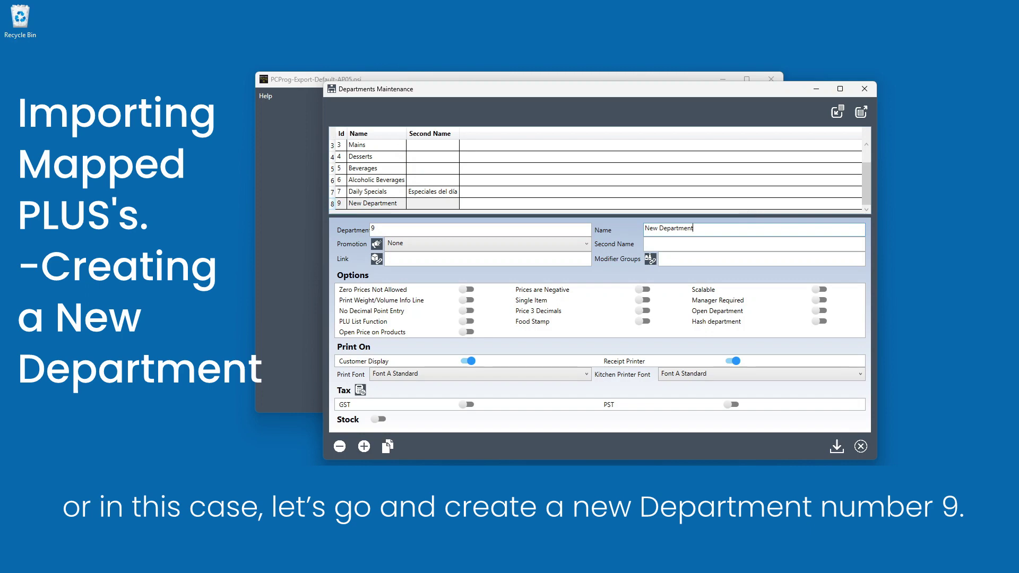
pyautogui.click(837, 446)
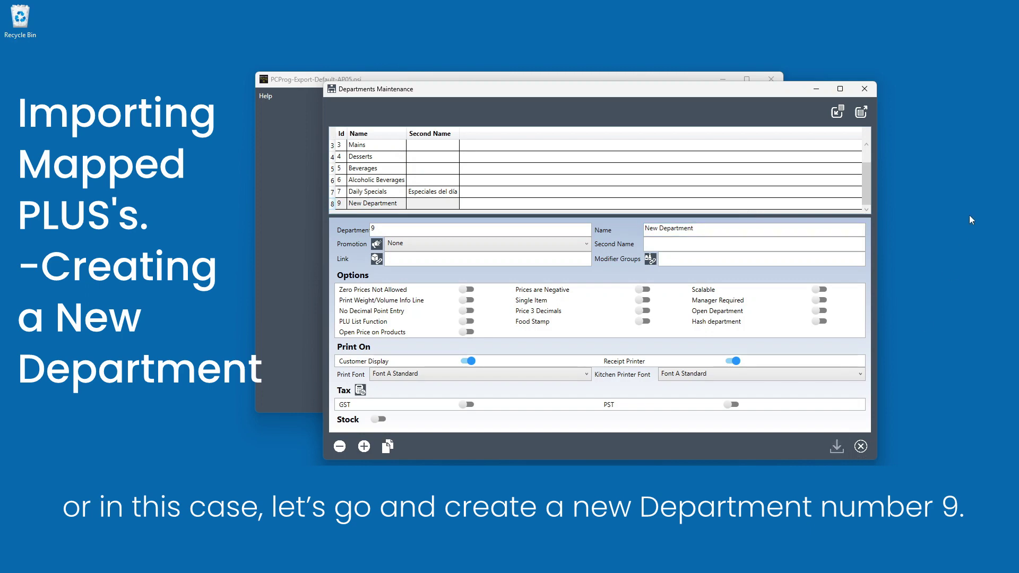
pyautogui.click(865, 88)
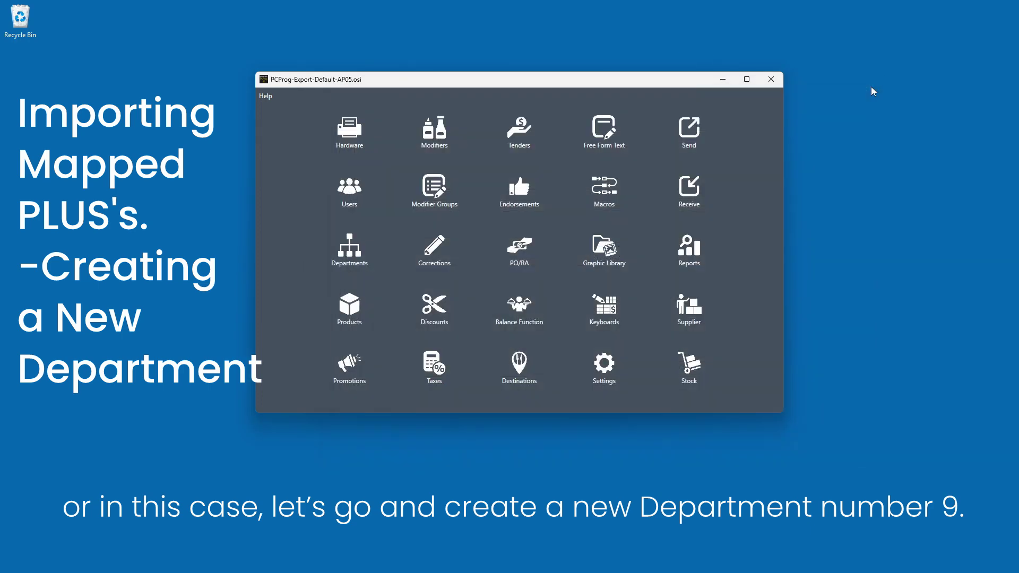
# - Open product maintenance and load NewProducts.csv for import, treating the file as having no headers
pyautogui.press('Down')
pyautogui.press('Return')
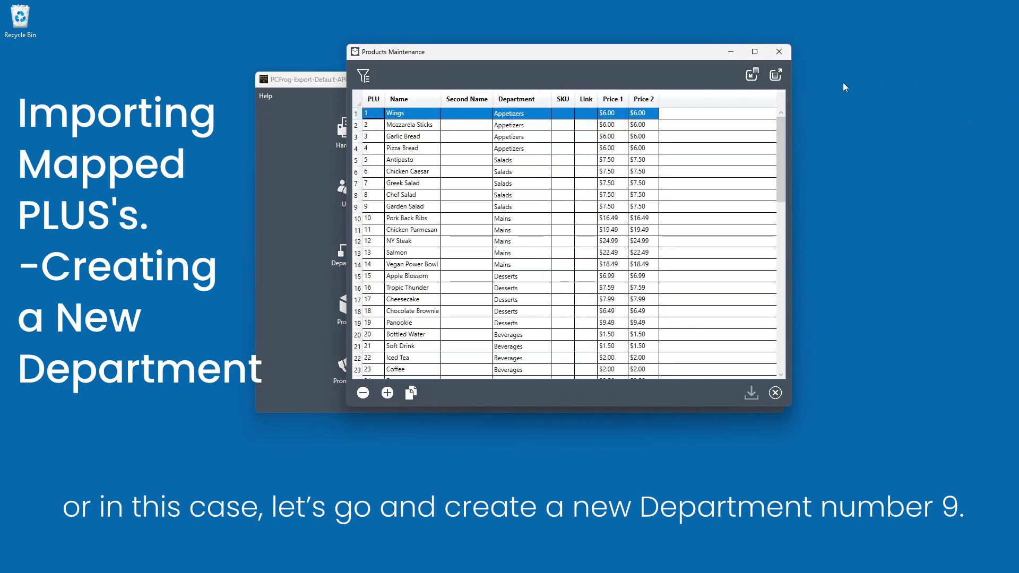
pyautogui.click(756, 72)
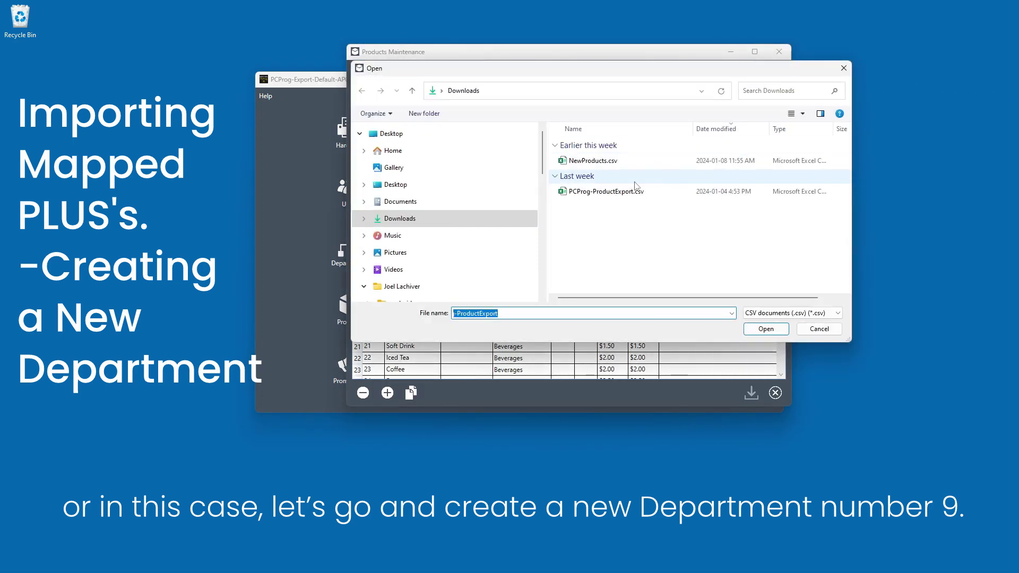
pyautogui.click(600, 161)
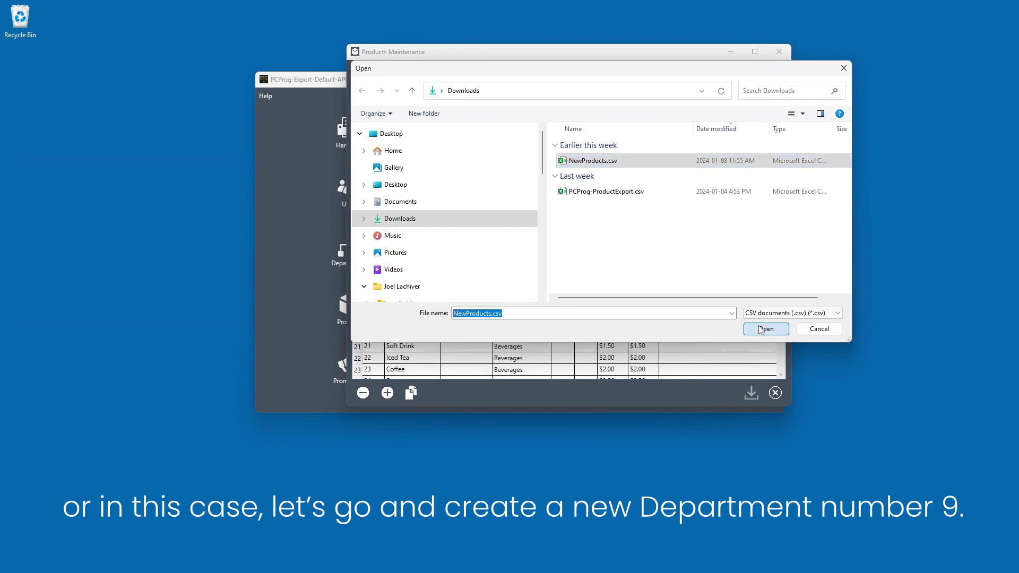
pyautogui.click(761, 329)
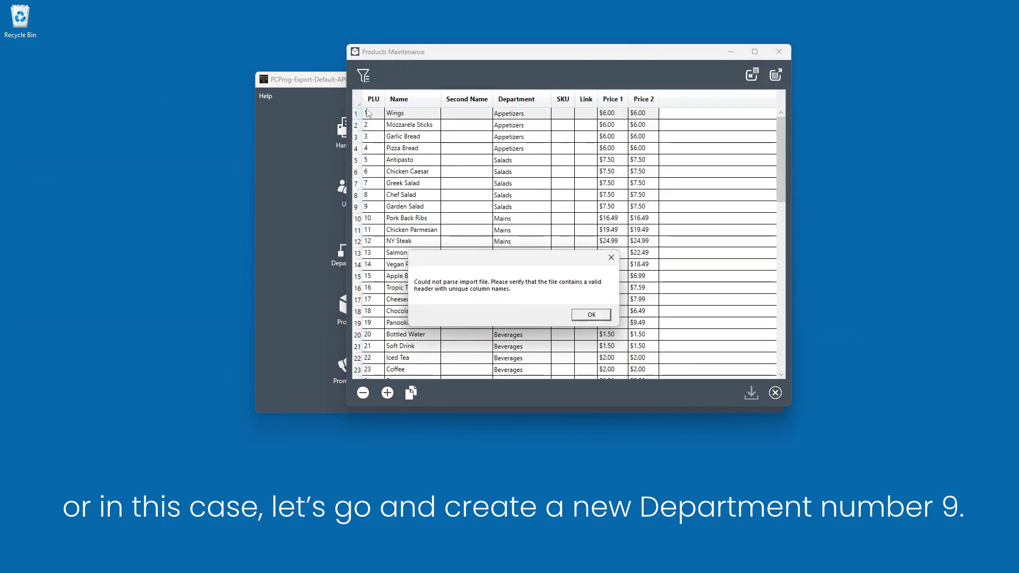
pyautogui.click(590, 314)
pyautogui.click(89, 31)
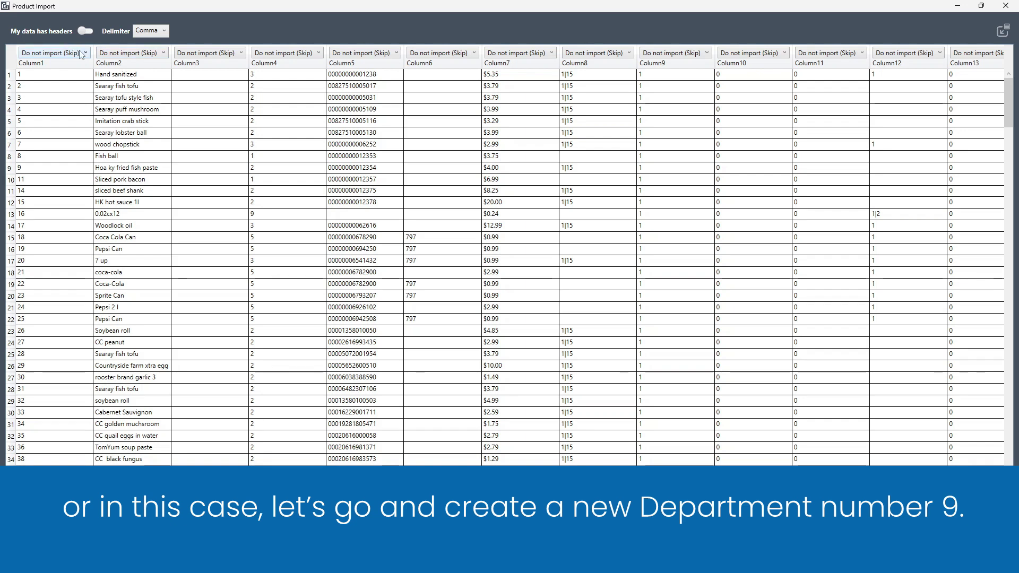
# - Map Column1 to PLU, Column2 to Caption and Column4 to Department
pyautogui.click(80, 53)
pyautogui.click(42, 72)
pyautogui.click(157, 53)
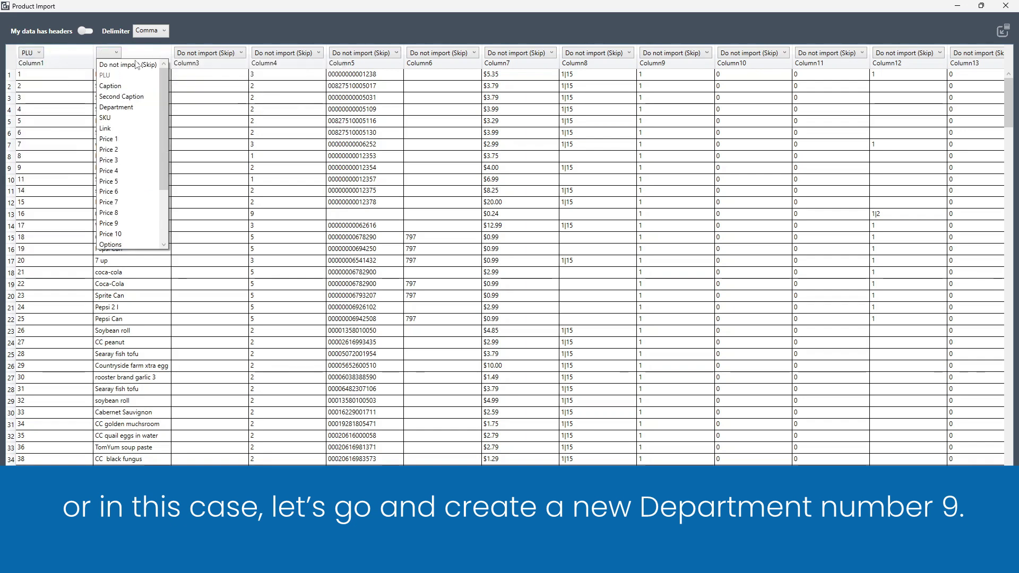
pyautogui.click(130, 89)
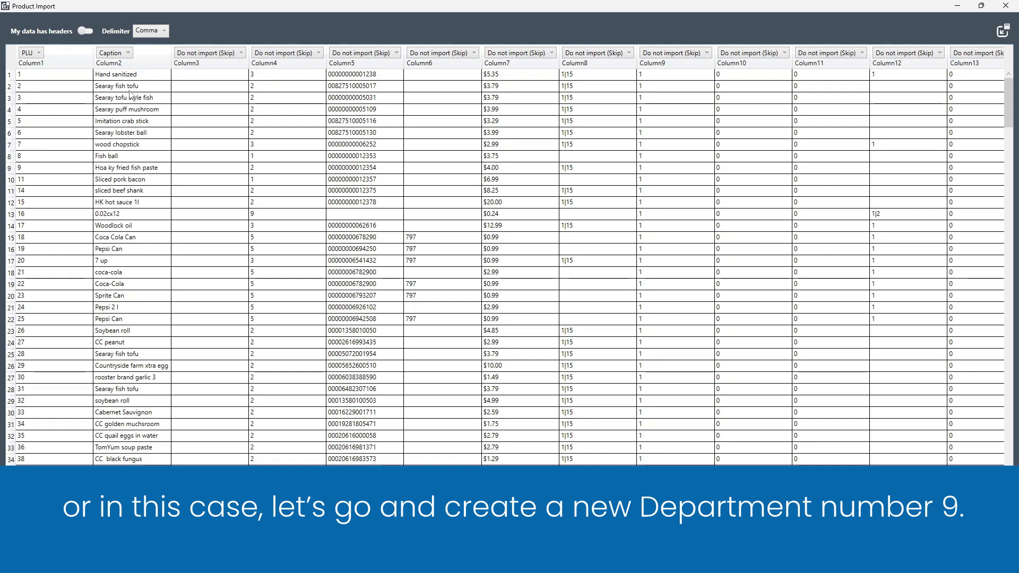
pyautogui.click(291, 53)
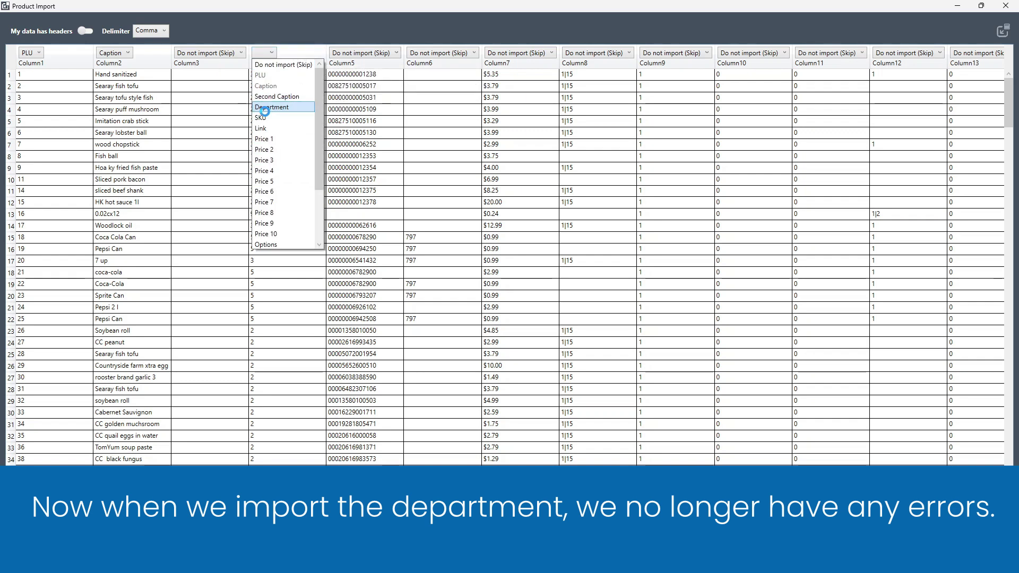
pyautogui.click(266, 108)
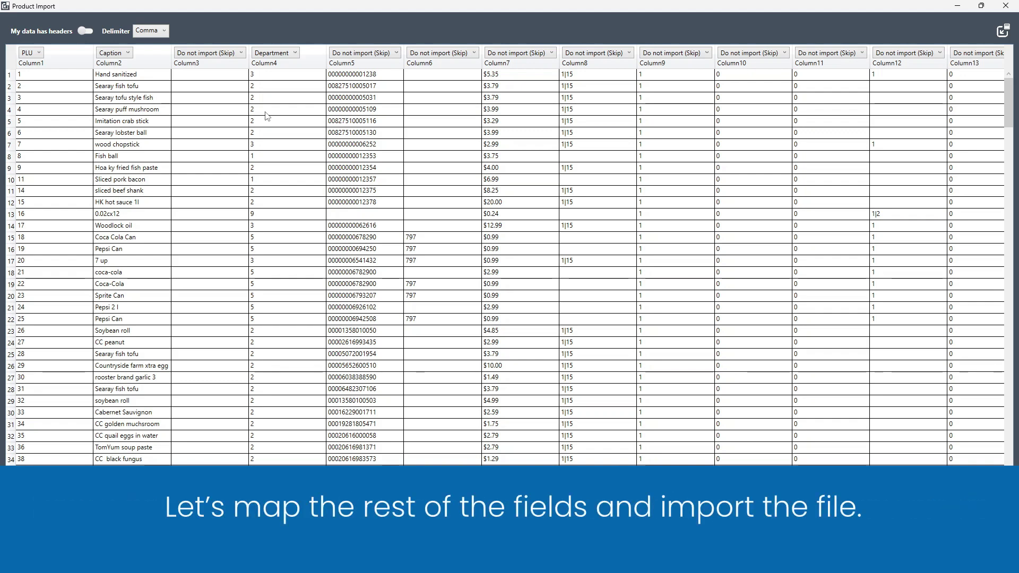
# - Map Column5 to SKU, dismissing the error list, and map Column6 to Link and Column7 to Price 1
pyautogui.click(366, 56)
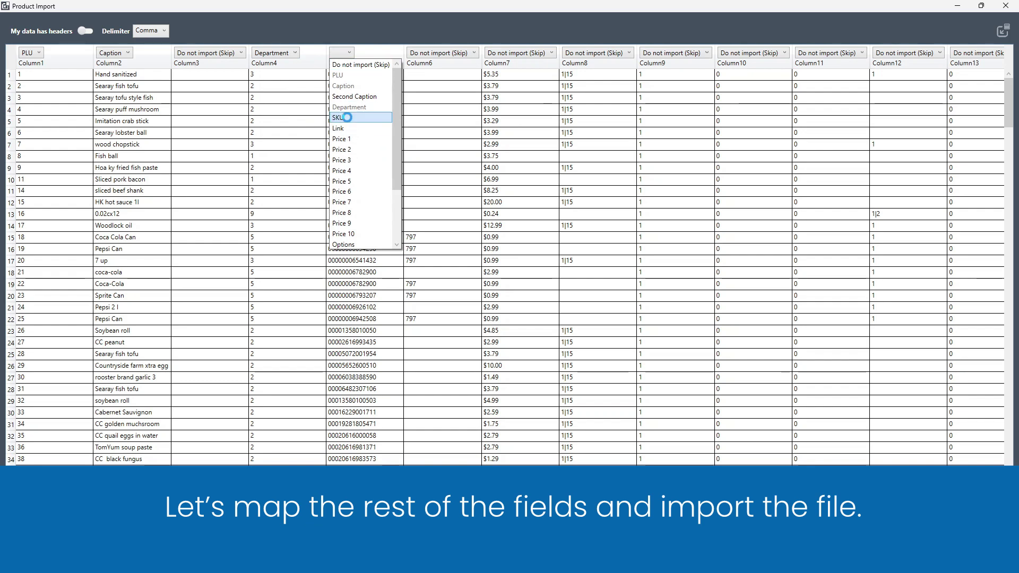
pyautogui.click(349, 118)
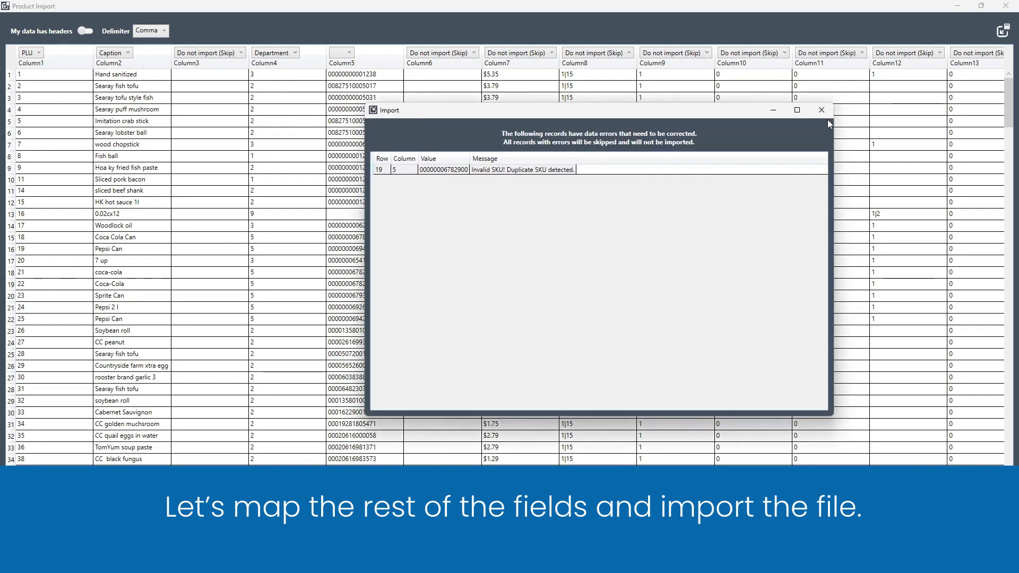
pyautogui.click(821, 110)
pyautogui.click(473, 53)
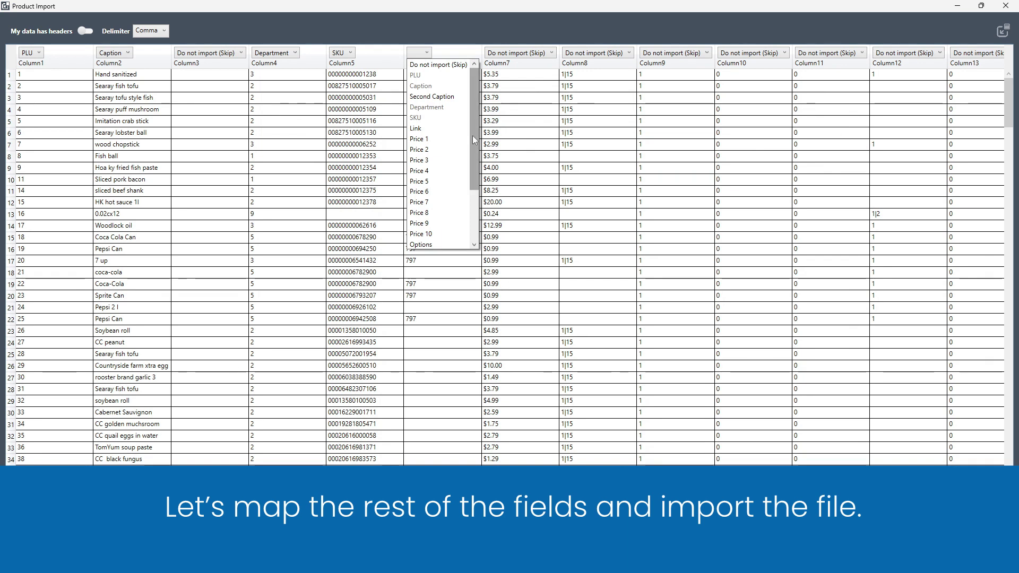
pyautogui.click(416, 128)
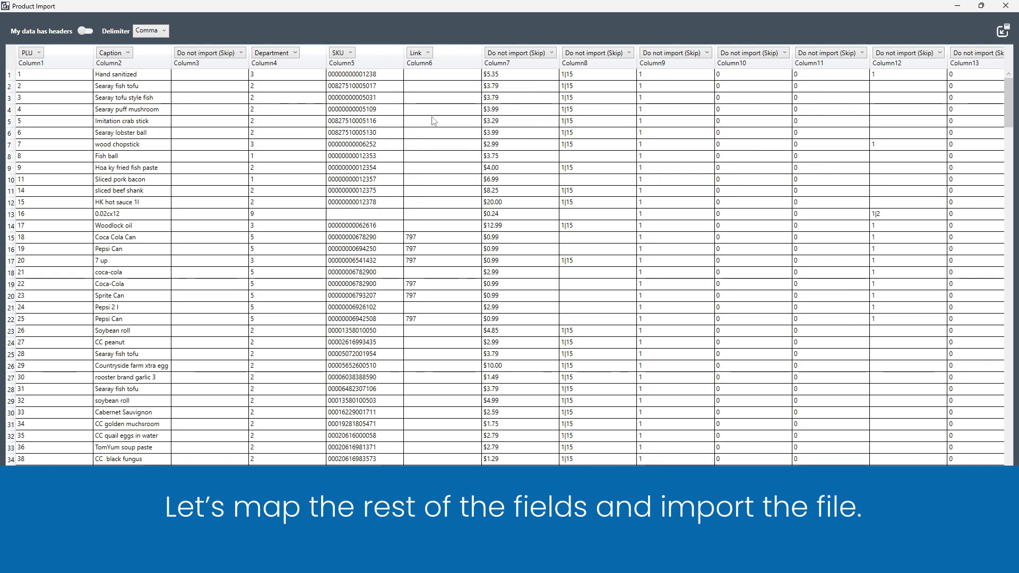
pyautogui.click(517, 58)
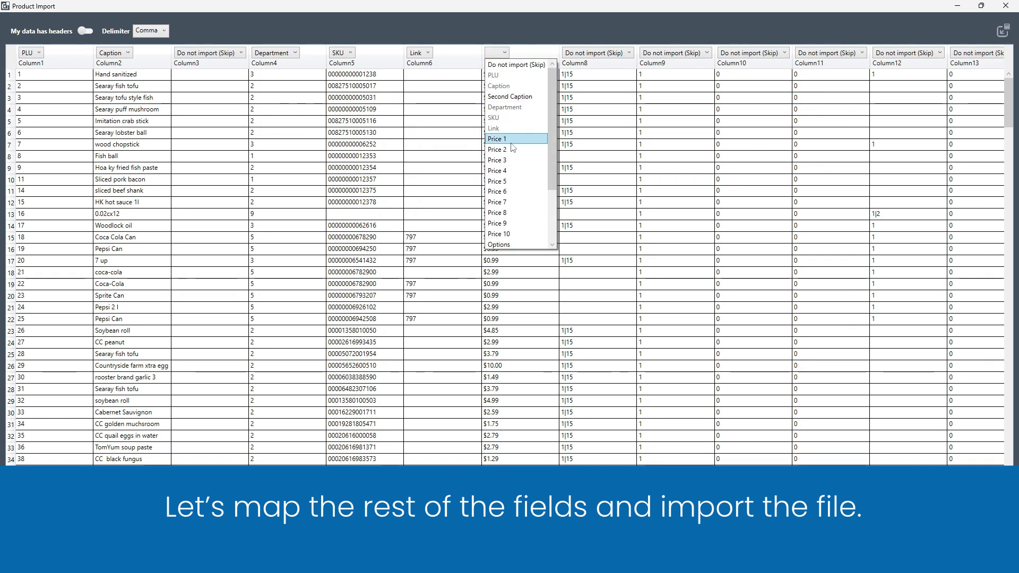
pyautogui.click(511, 140)
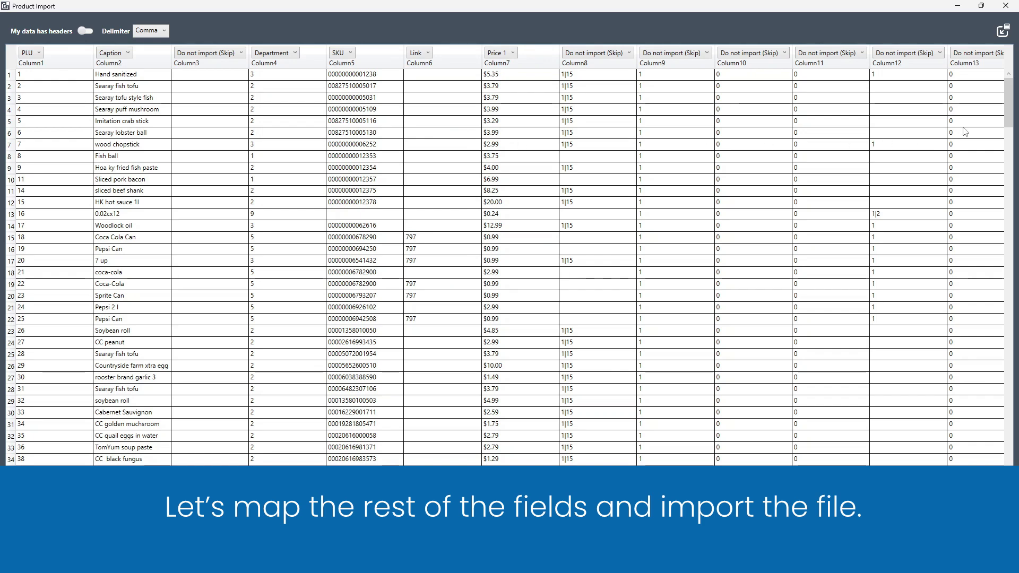
# - Import the mapped products, skipping records with errors, and review the last entries of the product list
pyautogui.click(1006, 38)
pyautogui.click(530, 319)
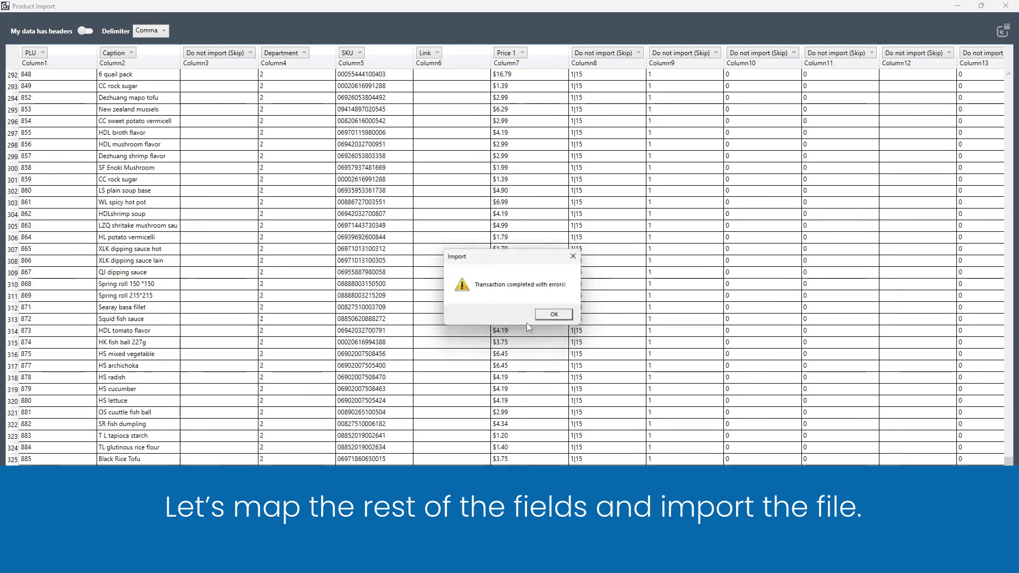
pyautogui.click(569, 317)
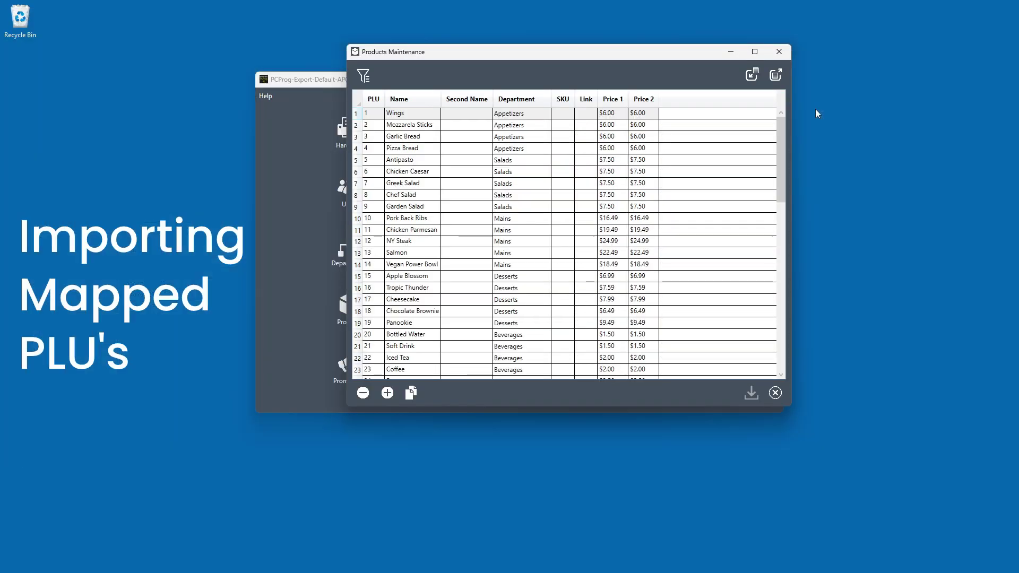
pyautogui.moveTo(780, 121); pyautogui.dragTo(761, 373)
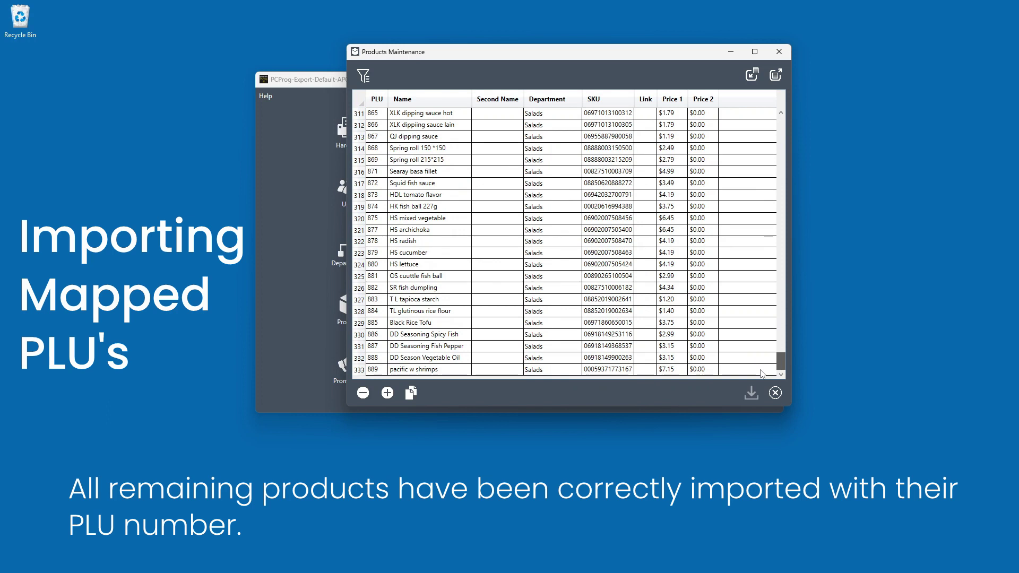